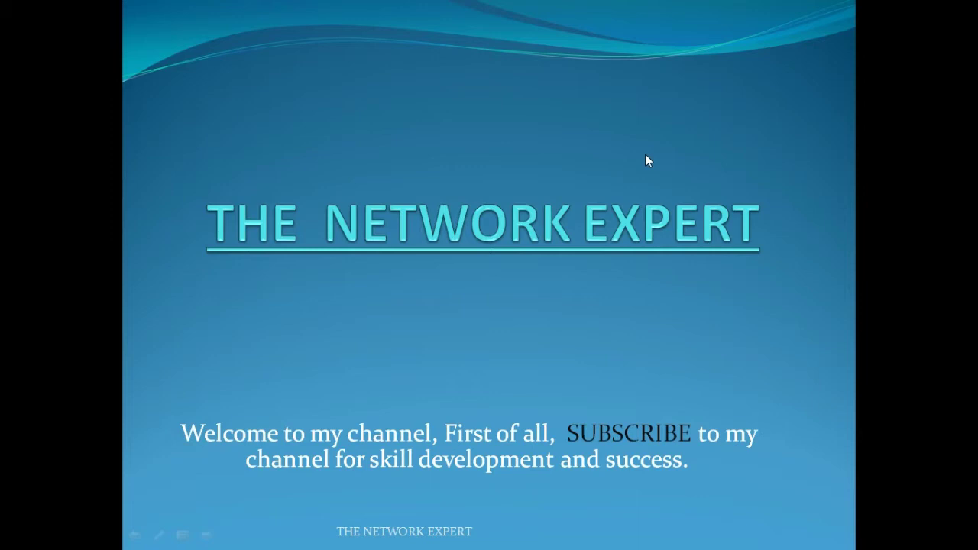
Step: Switch from the slide show to the Notepad notes on the loopback interface and eNSP telnet procedure
{"action": "key", "text": "alt+Tab"}
{"action": "key", "text": "alt+Tab"}
{"action": "key", "text": "alt+Tab"}
{"action": "key", "text": "alt+Tab"}
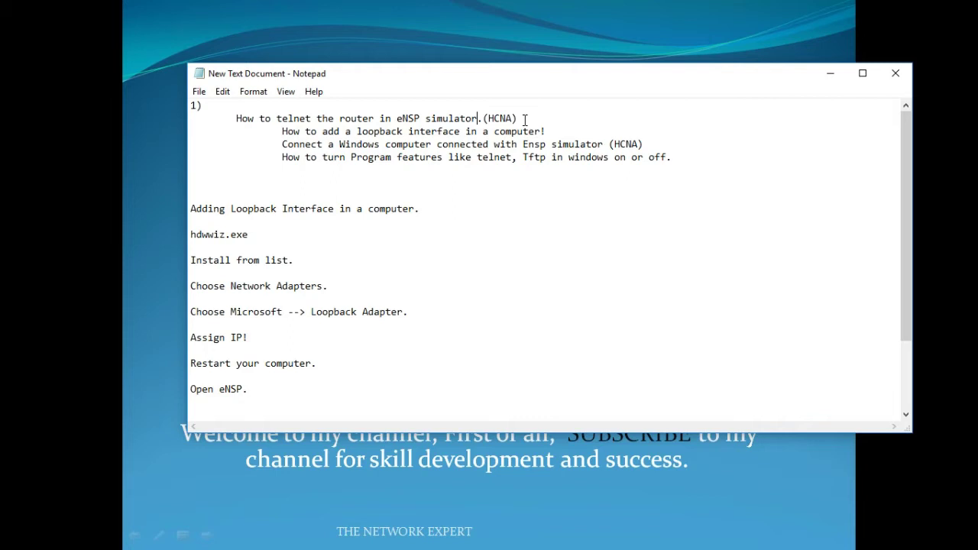
{"action": "key", "text": "Left"}
{"action": "key", "text": "Left"}
{"action": "key", "text": "Left"}
{"action": "key", "text": "Left"}
{"action": "key", "text": "Left"}
{"action": "key", "text": "Left"}
{"action": "key", "text": "Left"}
{"action": "key", "text": "Left"}
{"action": "key", "text": "alt+Tab"}
{"action": "key", "text": "Tab"}
{"action": "key", "text": "shift+Tab"}
{"action": "key", "text": "shift+Tab"}
{"action": "key", "text": "super"}
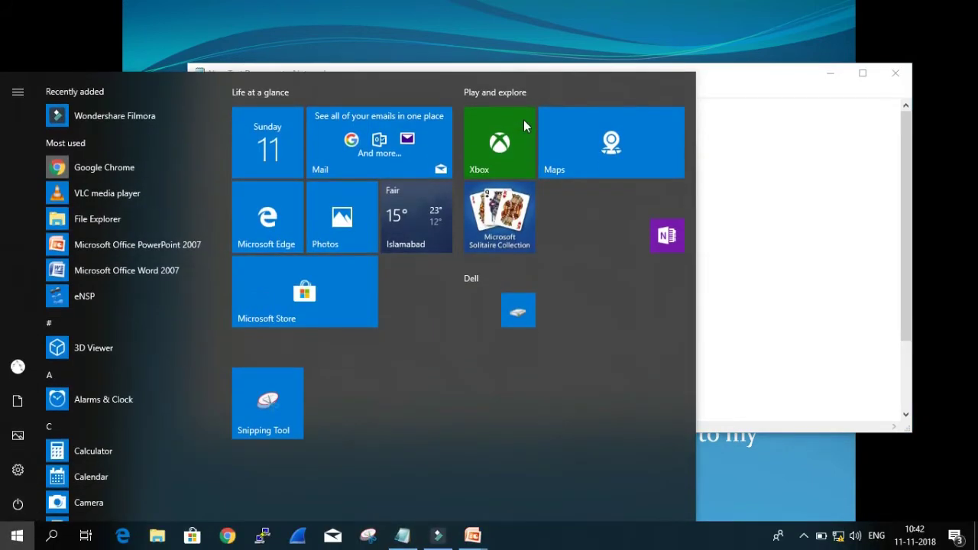
{"action": "type", "text": "run"}
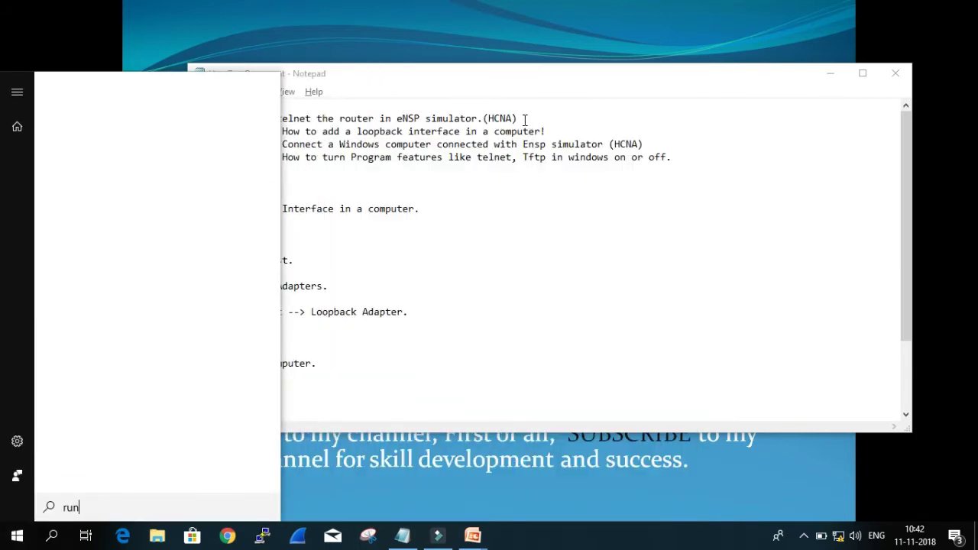
{"action": "key", "text": "BackSpace"}
{"action": "key", "text": "BackSpace"}
{"action": "key", "text": "BackSpace"}
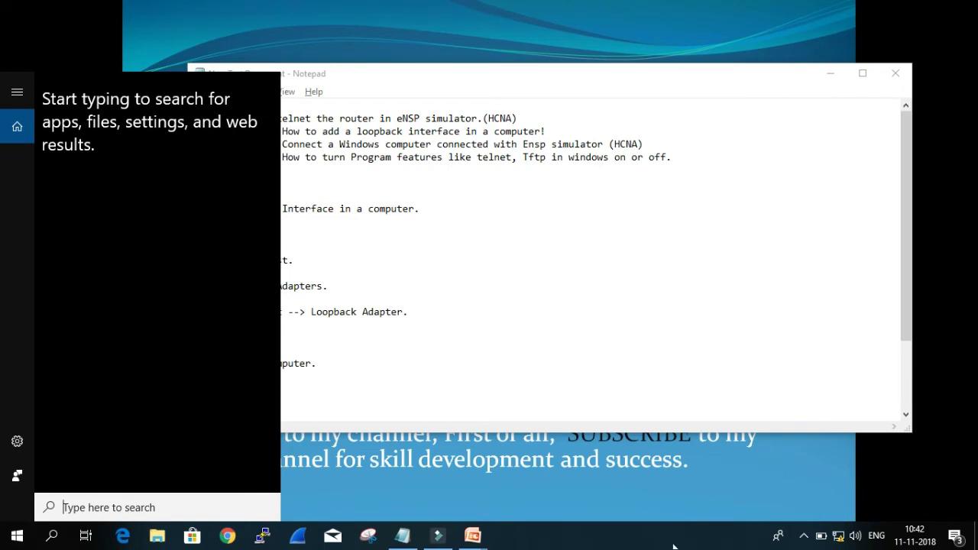
{"action": "left_click", "coordinate": [675, 544]}
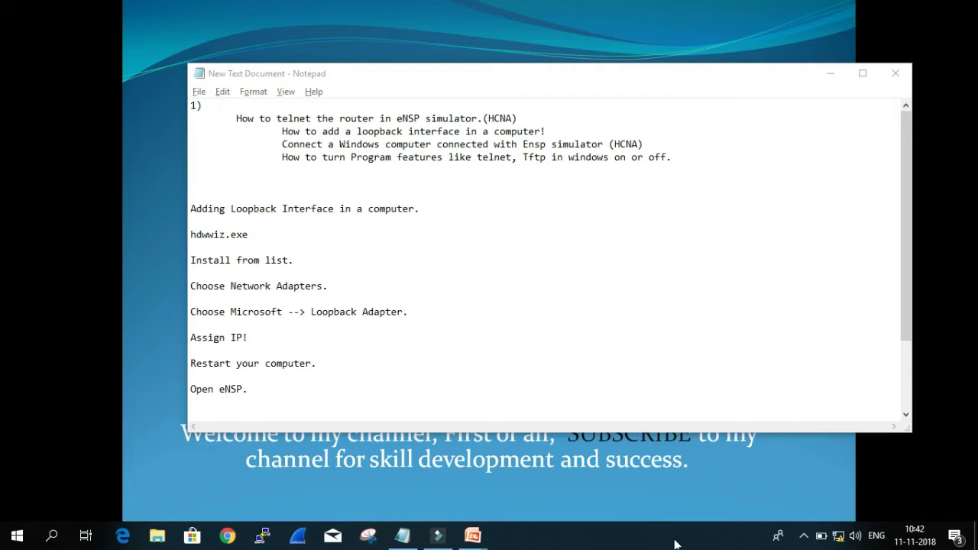
Step: Run hdwwiz.exe and choose to install hardware manually selected from a list in the Add Hardware wizard
{"action": "key", "text": "super+r"}
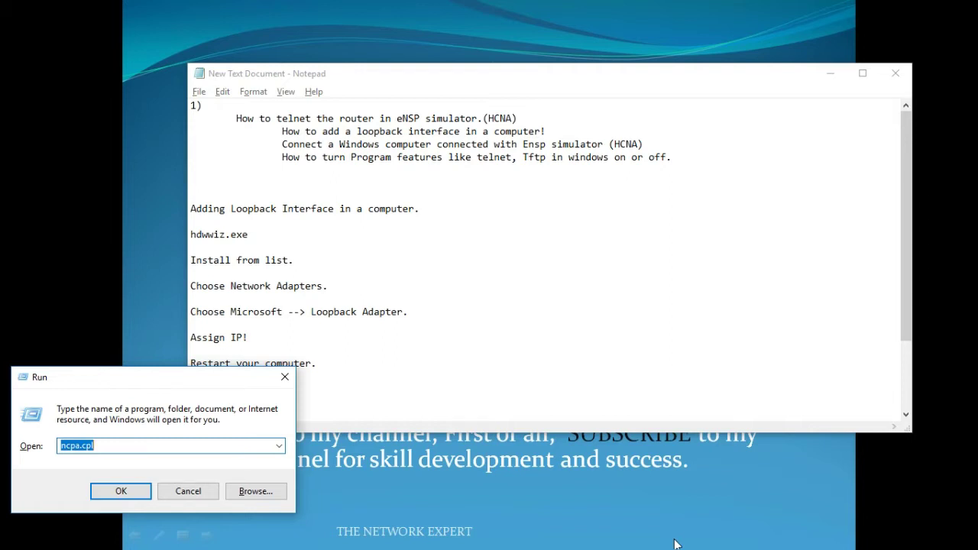
{"action": "key", "text": "BackSpace"}
{"action": "type", "text": "hdwwiz.exe"}
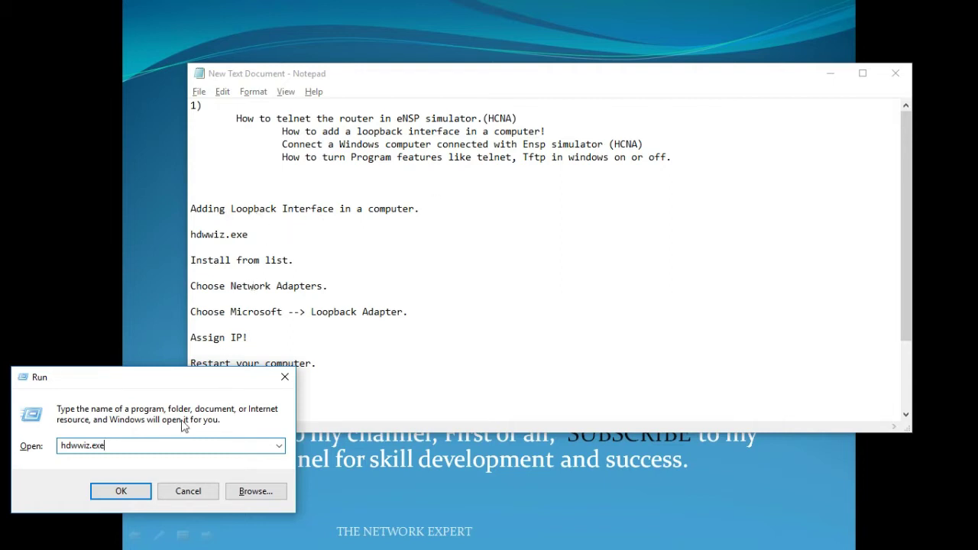
{"action": "left_click", "coordinate": [134, 493]}
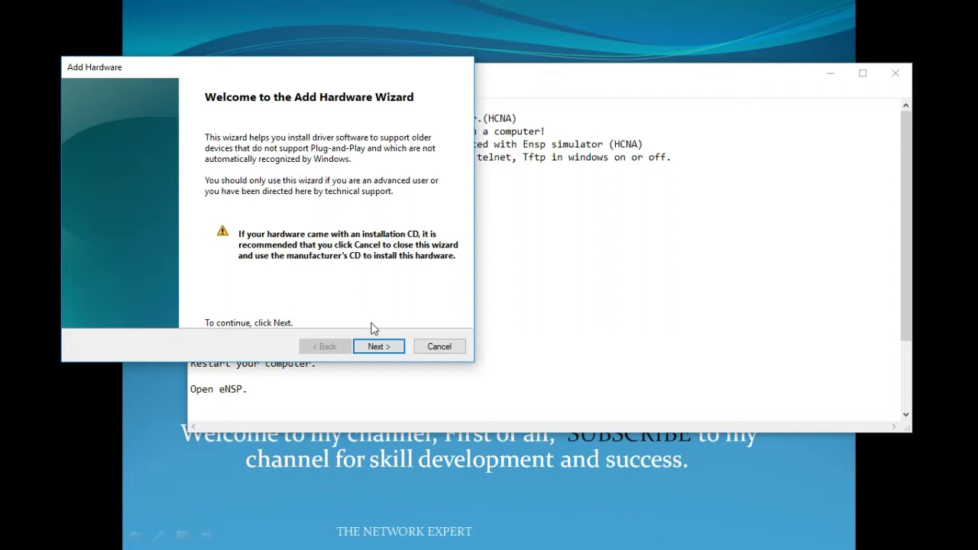
{"action": "left_click", "coordinate": [376, 346]}
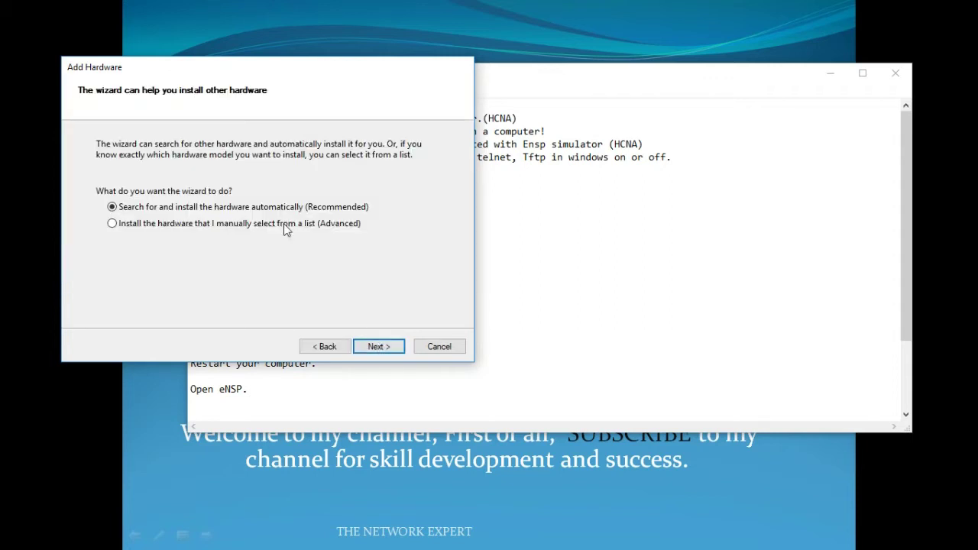
{"action": "left_click", "coordinate": [212, 229]}
{"action": "left_click", "coordinate": [380, 347]}
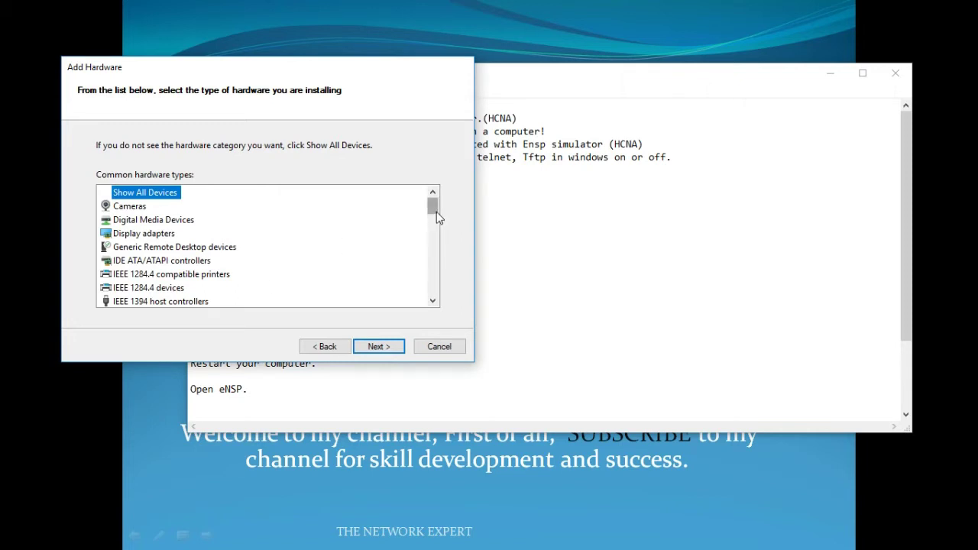
Step: Choose Network adapters as the hardware type and continue to the driver selection
{"action": "left_click_drag", "start_coordinate": [436, 211], "coordinate": [432, 273]}
{"action": "left_click", "coordinate": [136, 252]}
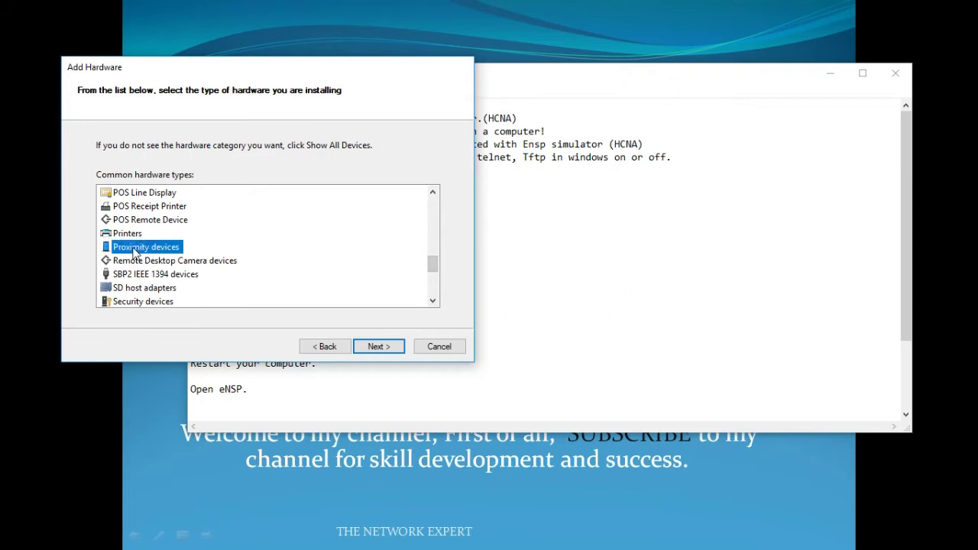
{"action": "key", "text": "n"}
{"action": "key", "text": "n"}
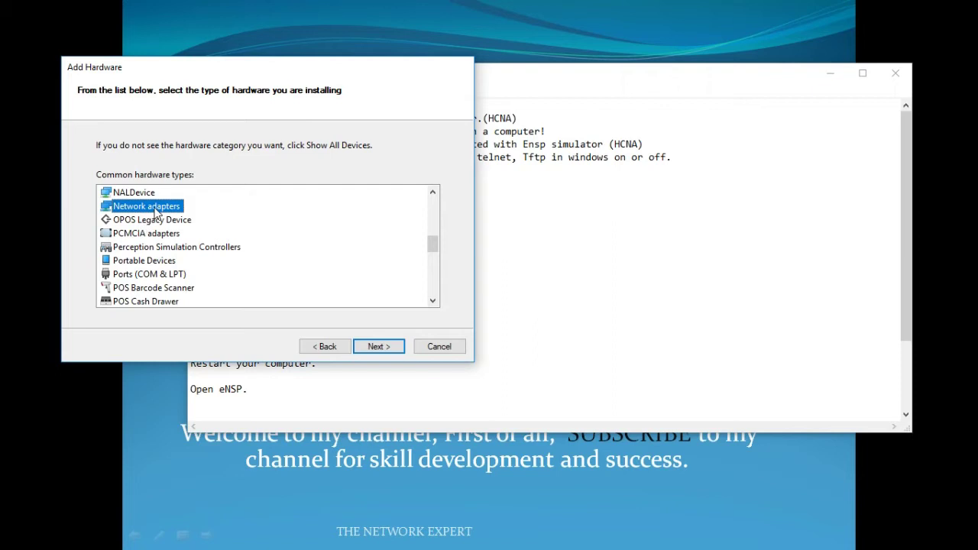
{"action": "left_click", "coordinate": [377, 347]}
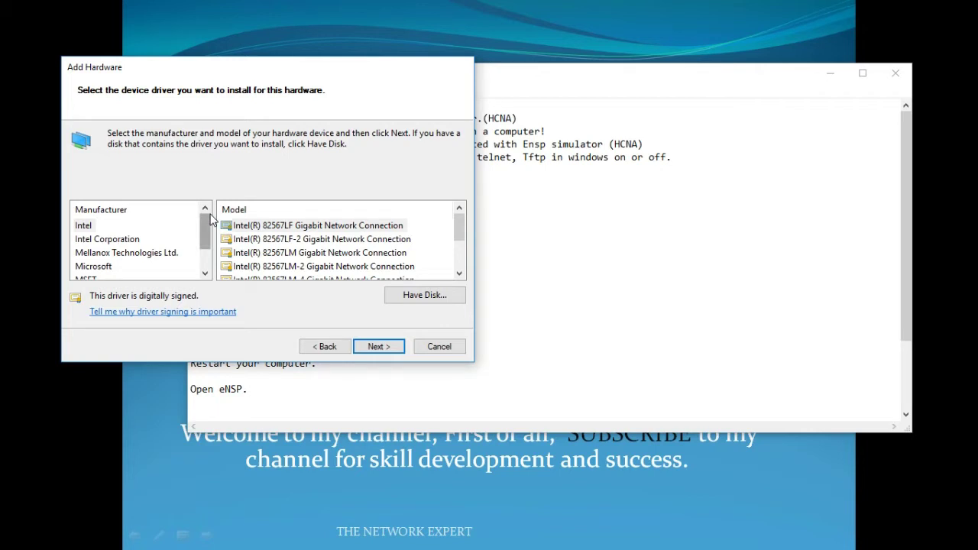
Step: Select Microsoft as manufacturer and Microsoft KM-TEST Loopback Adapter as model, and continue to the installation confirmation page
{"action": "scroll", "coordinate": [211, 220], "scroll_direction": "down", "scroll_amount": 1}
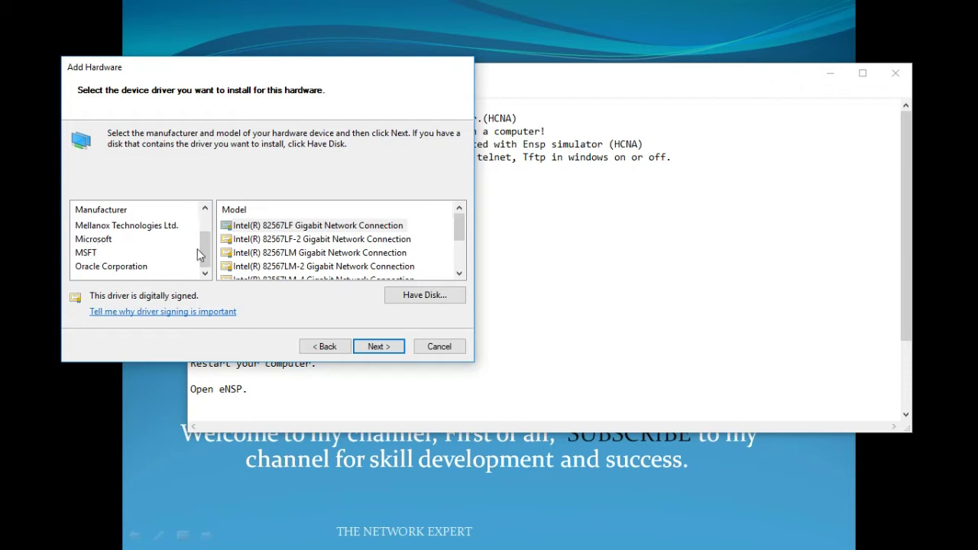
{"action": "mouse_move", "coordinate": [208, 258]}
{"action": "left_mouse_down"}
{"action": "mouse_move", "coordinate": [211, 236]}
{"action": "mouse_move", "coordinate": [211, 256]}
{"action": "left_mouse_up"}
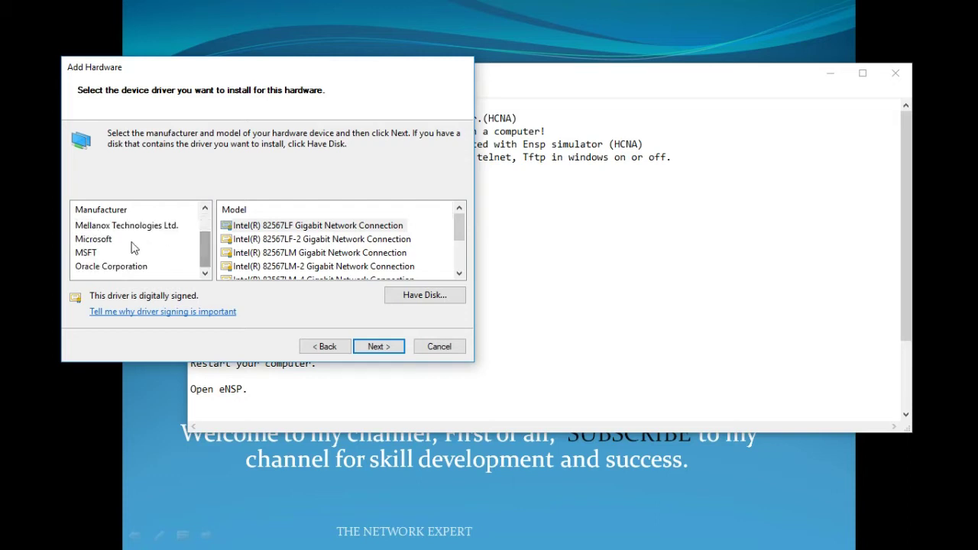
{"action": "left_click", "coordinate": [90, 243]}
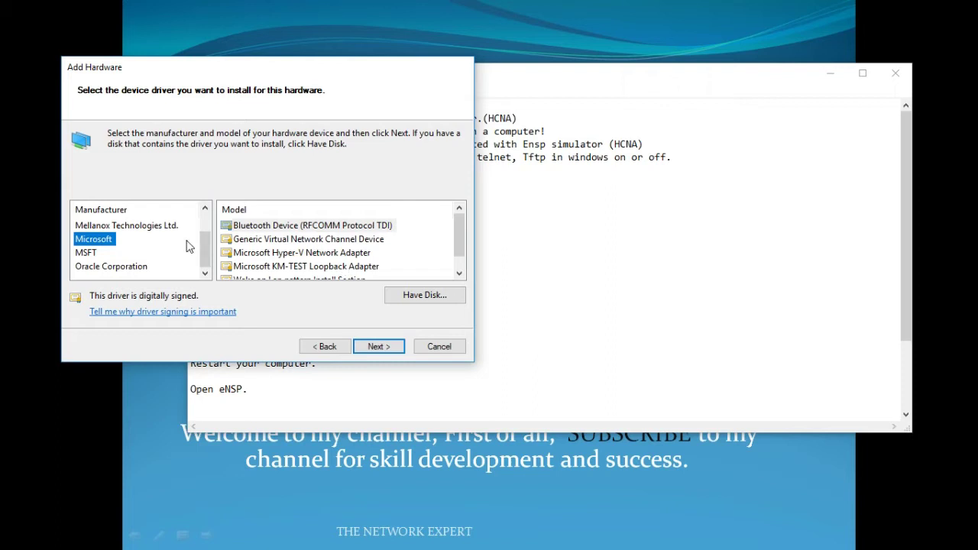
{"action": "left_click", "coordinate": [287, 267]}
{"action": "left_click", "coordinate": [379, 347]}
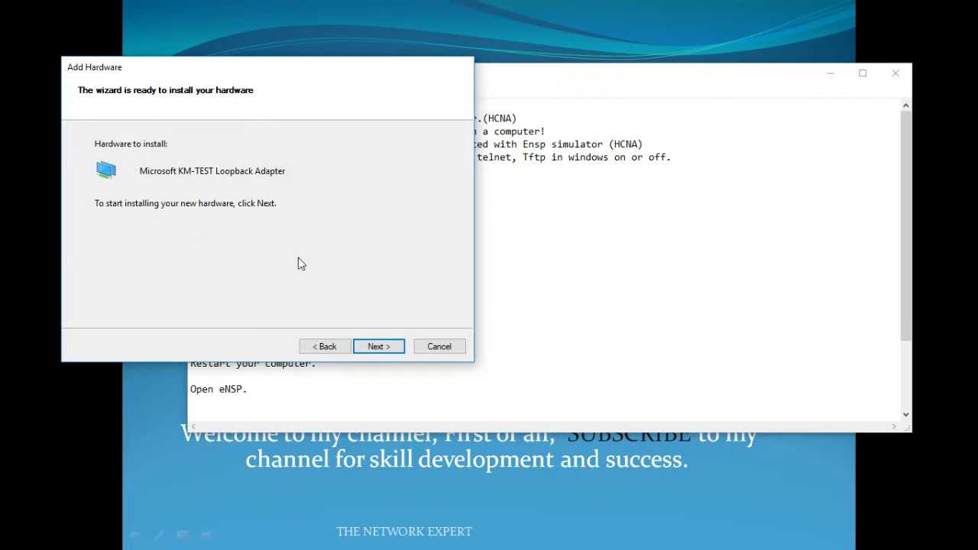
Step: Cancel the Add Hardware wizard before installing the loopback adapter and return to the Assign IP line of the notes
{"action": "left_click", "coordinate": [437, 345]}
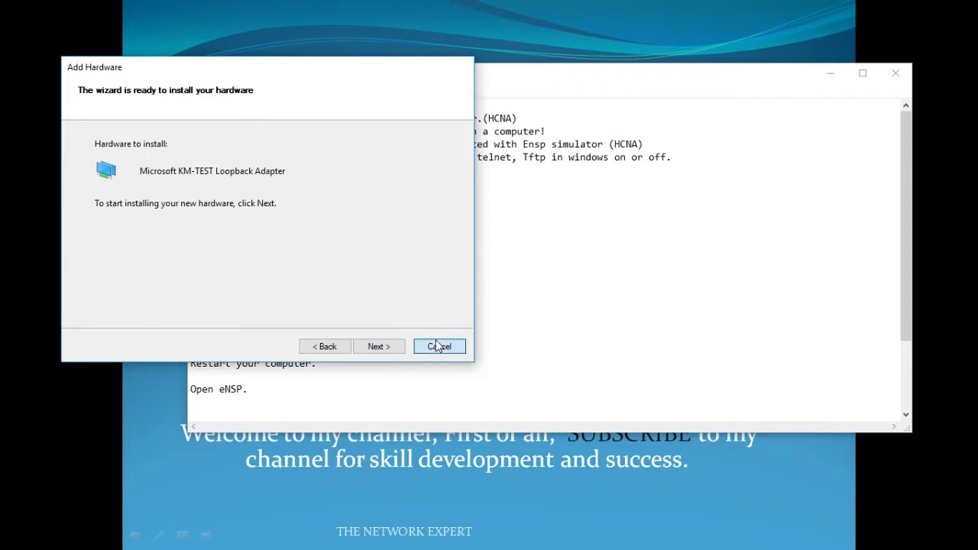
{"action": "left_click", "coordinate": [369, 339]}
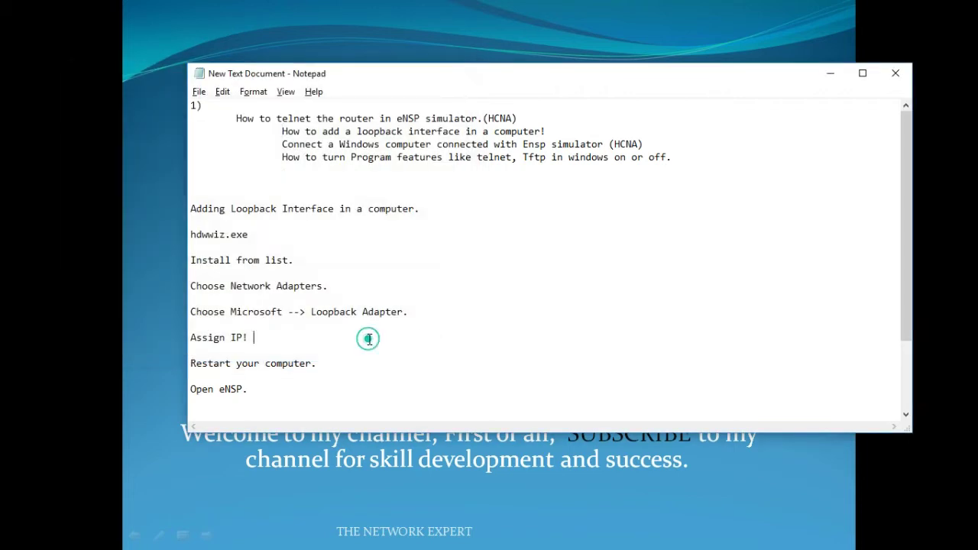
{"action": "left_click", "coordinate": [411, 313]}
{"action": "left_click", "coordinate": [283, 345]}
{"action": "key", "text": "super"}
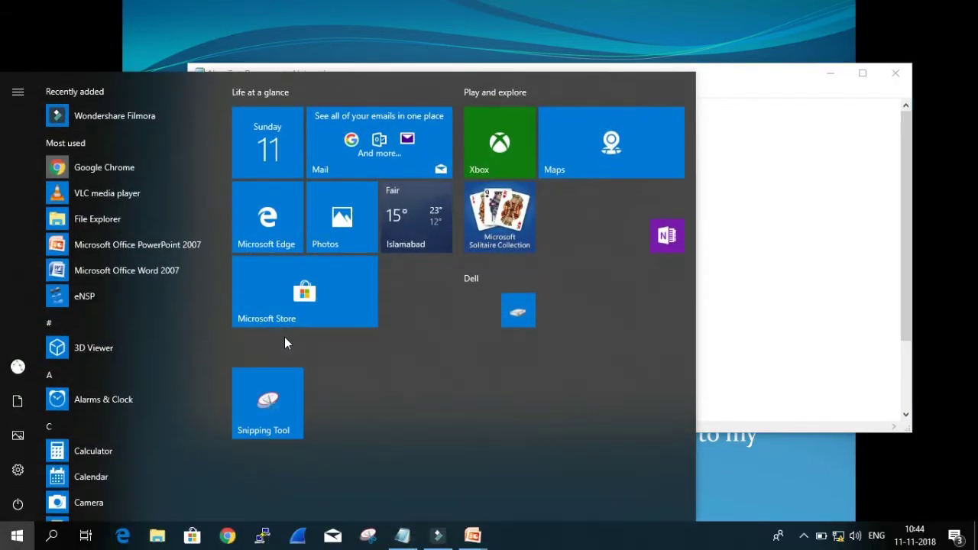
{"action": "type", "text": "con"}
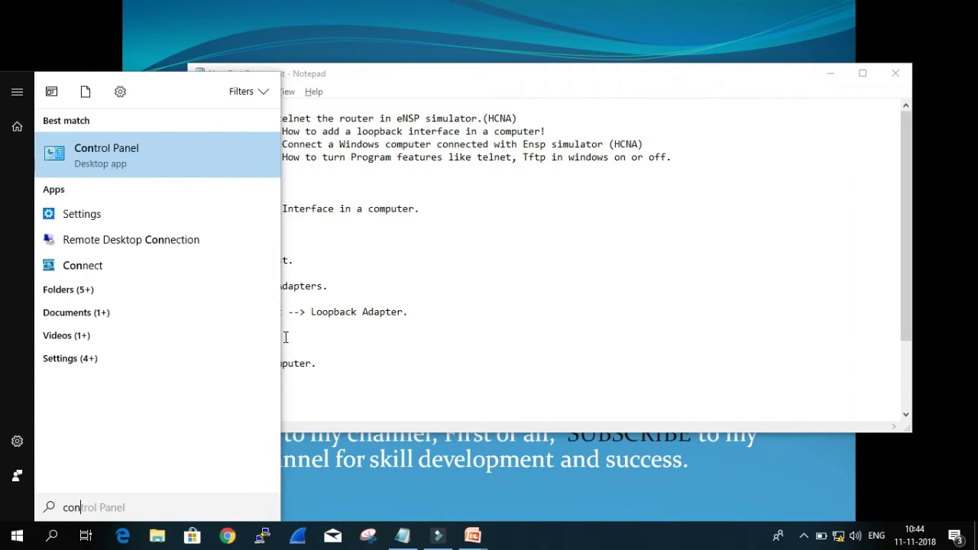
{"action": "key", "text": "BackSpace"}
{"action": "key", "text": "BackSpace"}
{"action": "key", "text": "BackSpace"}
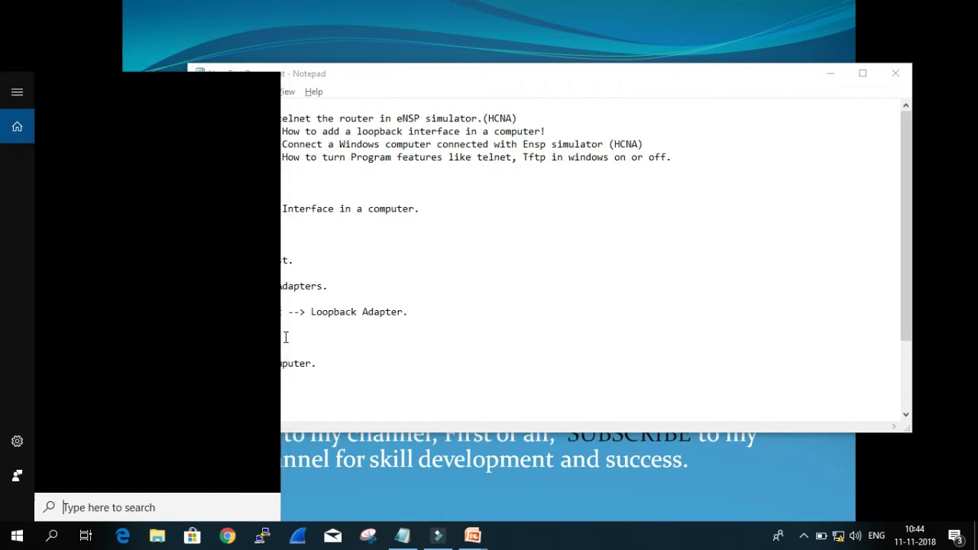
{"action": "key", "text": "Escape"}
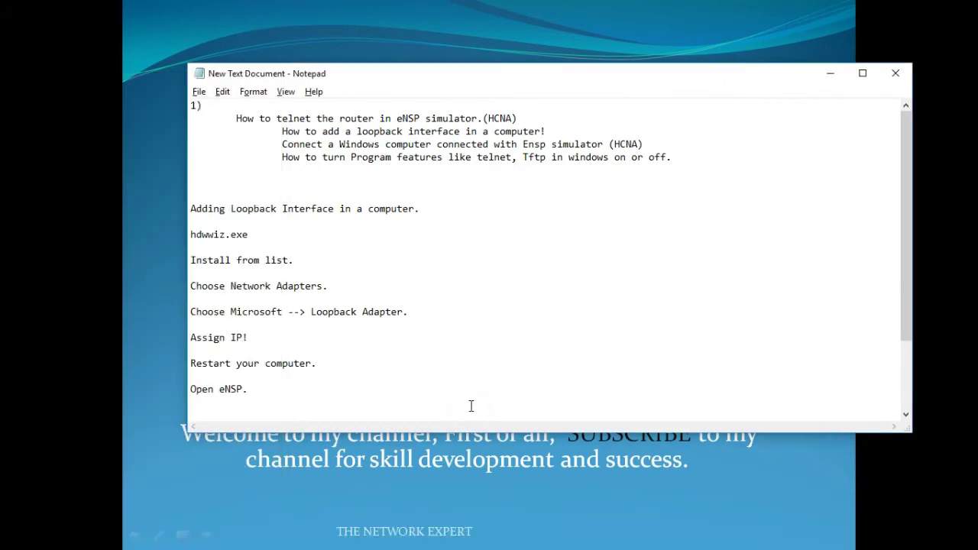
Step: Open the Network Connections window by running ncpa.cpl
{"action": "key", "text": "super+r"}
{"action": "key", "text": "BackSpace"}
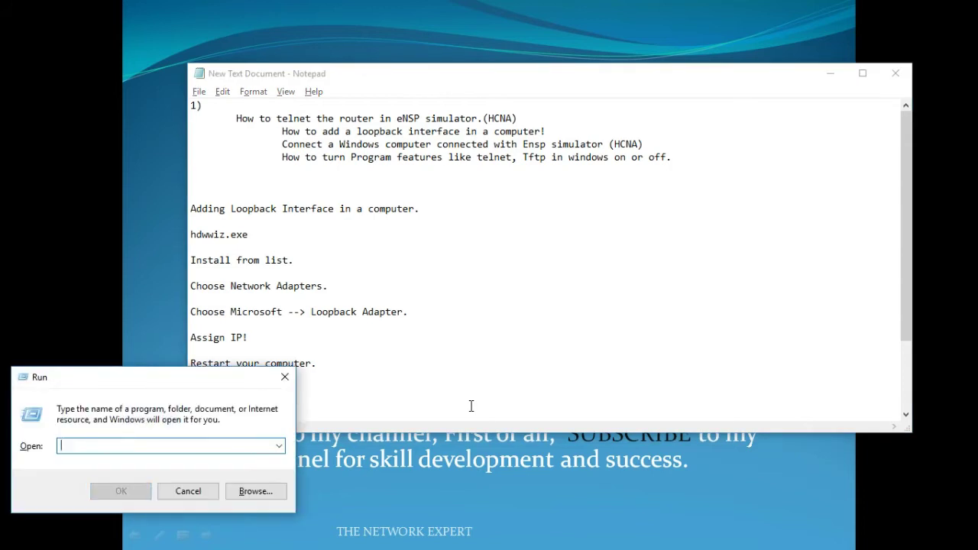
{"action": "type", "text": "nc"}
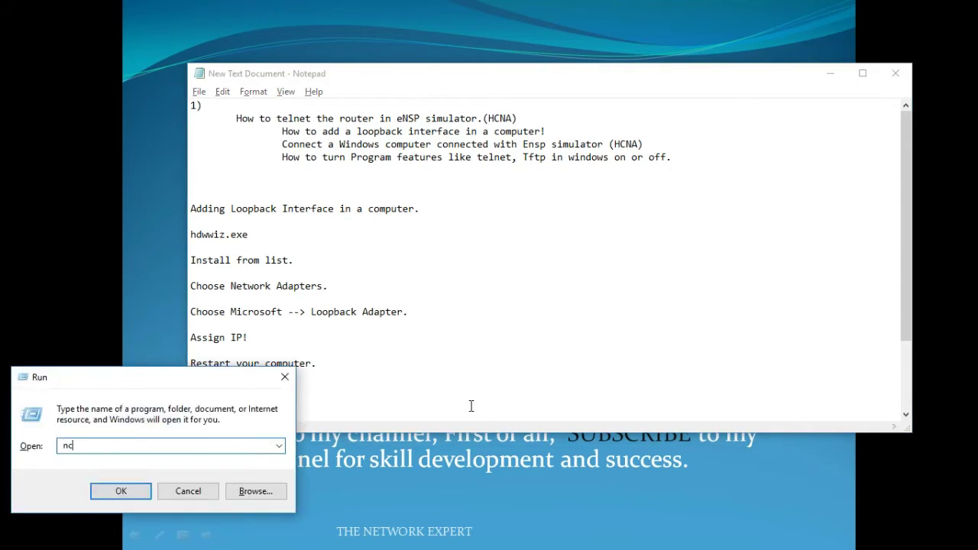
{"action": "type", "text": "pa.cpl"}
{"action": "key", "text": "BackSpace"}
{"action": "key", "text": "BackSpace"}
{"action": "key", "text": "BackSpace"}
{"action": "key", "text": "BackSpace"}
{"action": "key", "text": "BackSpace"}
{"action": "key", "text": "BackSpace"}
{"action": "key", "text": "BackSpace"}
{"action": "key", "text": "BackSpace"}
{"action": "type", "text": "nc"}
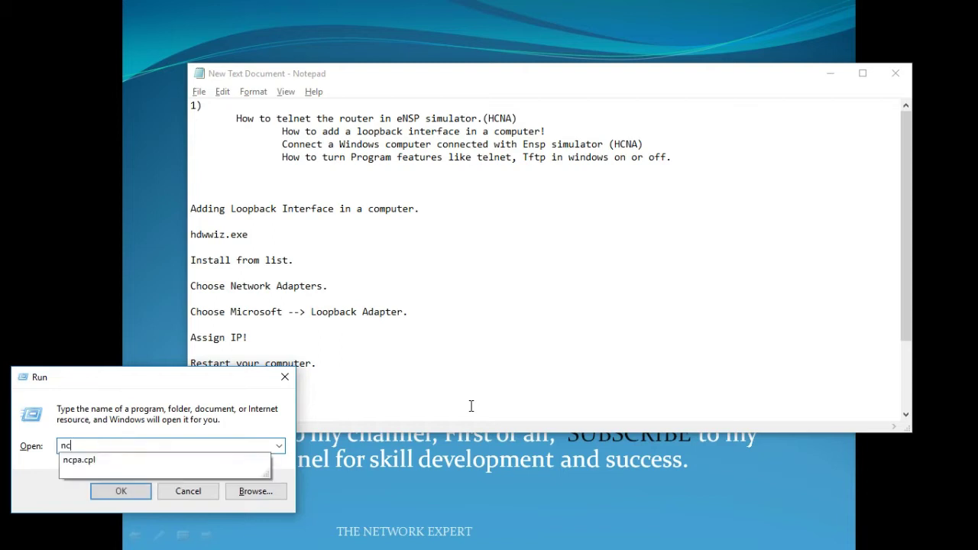
{"action": "key", "text": "Down"}
{"action": "key", "text": "Return"}
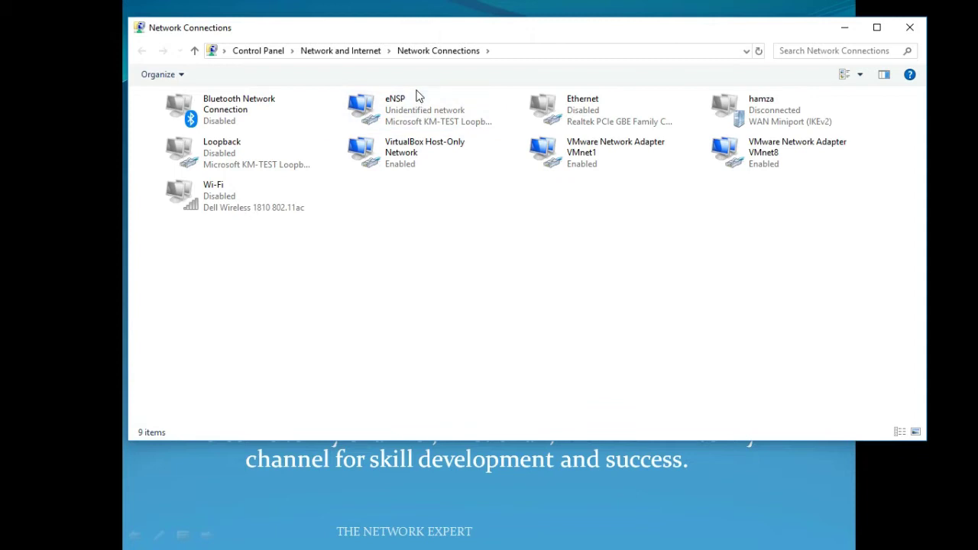
Step: Review the listed network connections, highlighting the disabled and disconnected adapters around the eNSP connection
{"action": "left_click", "coordinate": [399, 128]}
{"action": "right_click", "coordinate": [398, 132]}
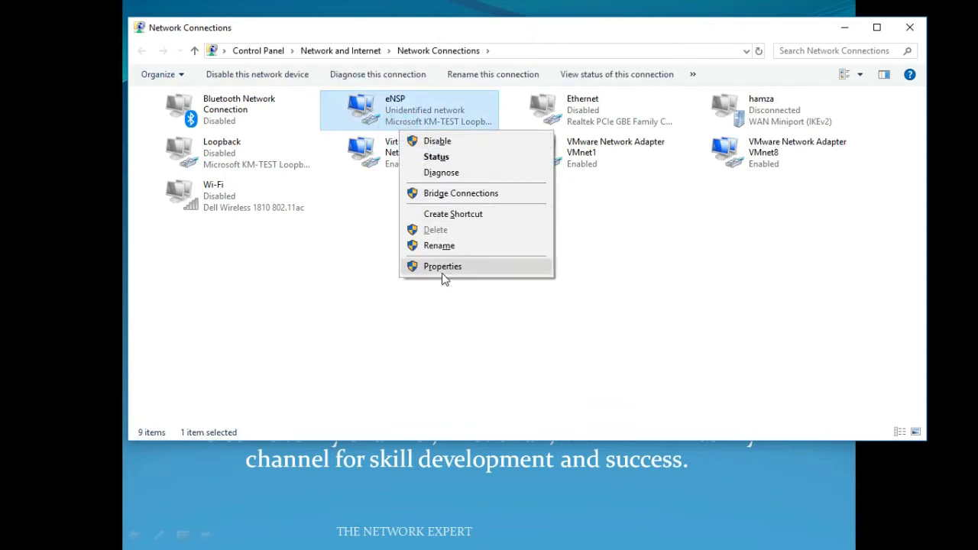
{"action": "left_click", "coordinate": [352, 333]}
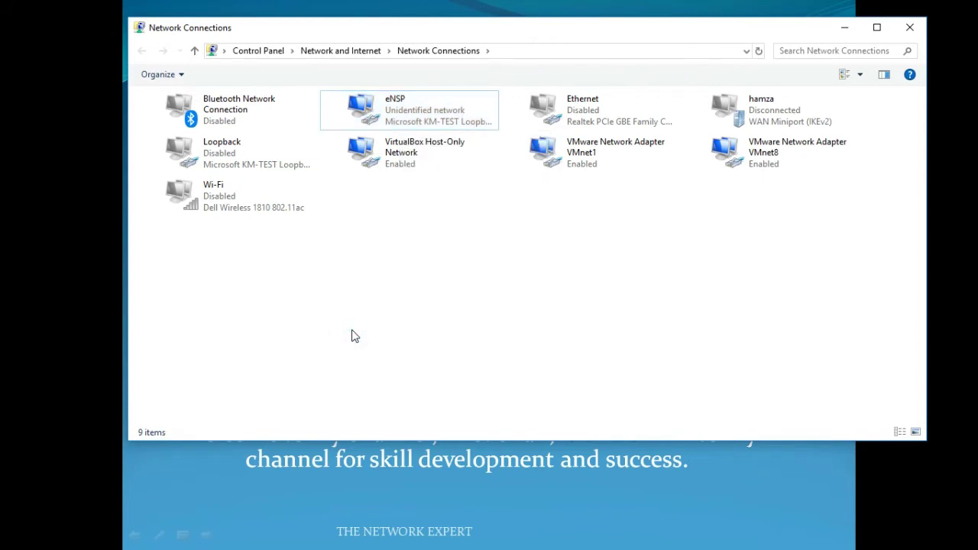
{"action": "left_click_drag", "start_coordinate": [233, 243], "coordinate": [234, 107]}
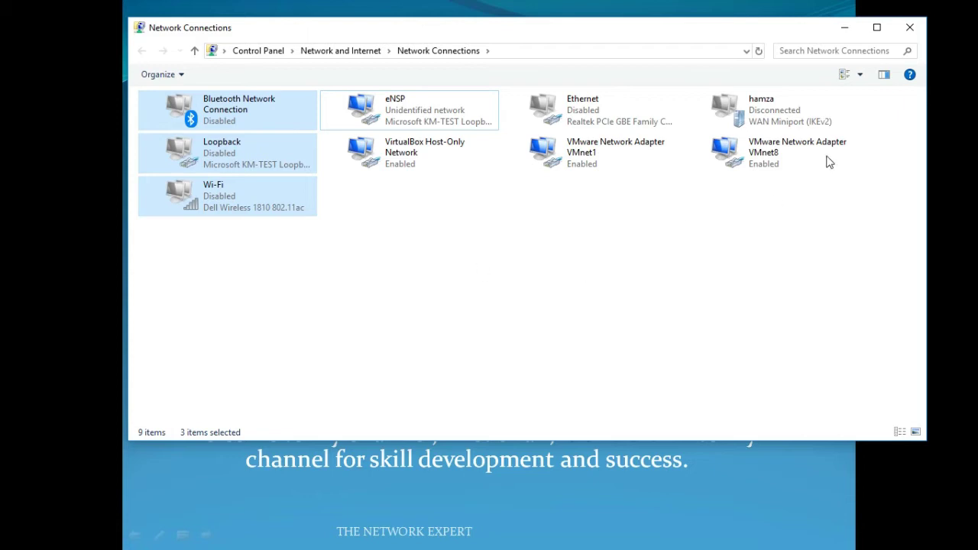
{"action": "left_click_drag", "start_coordinate": [880, 119], "coordinate": [657, 122]}
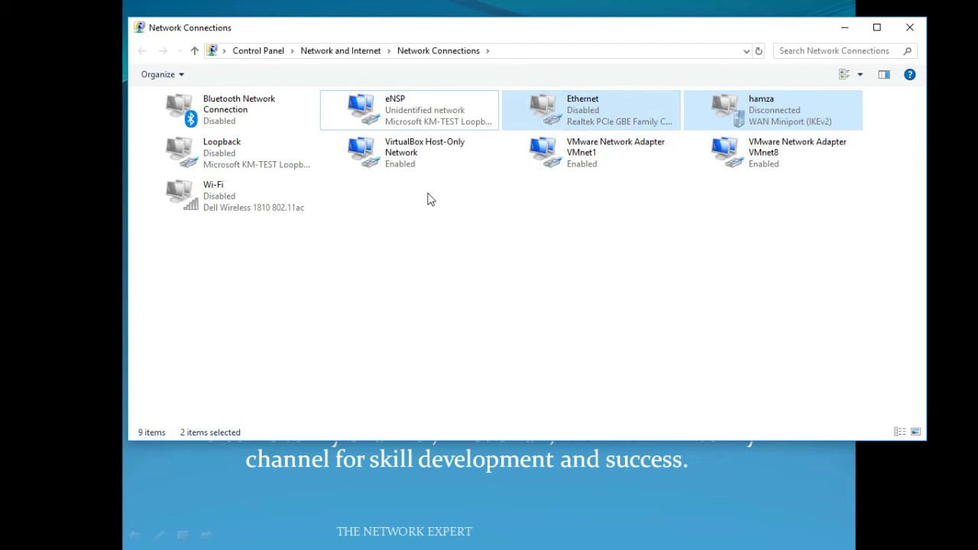
{"action": "left_click_drag", "start_coordinate": [240, 255], "coordinate": [204, 108]}
{"action": "left_click", "coordinate": [519, 209]}
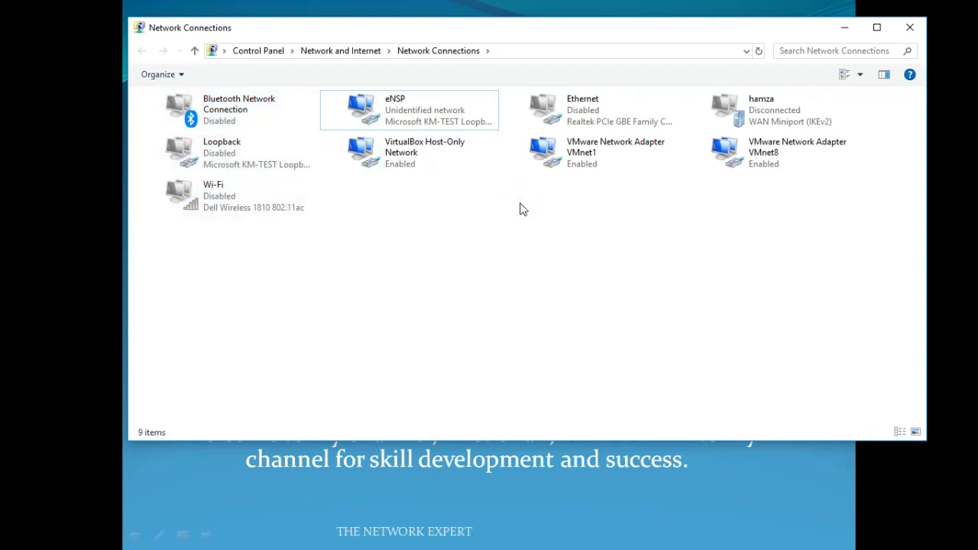
Step: Open the Internet Protocol Version 4 (TCP/IPv4) properties of the eNSP loopback connection
{"action": "left_click", "coordinate": [441, 127]}
{"action": "right_click", "coordinate": [443, 126]}
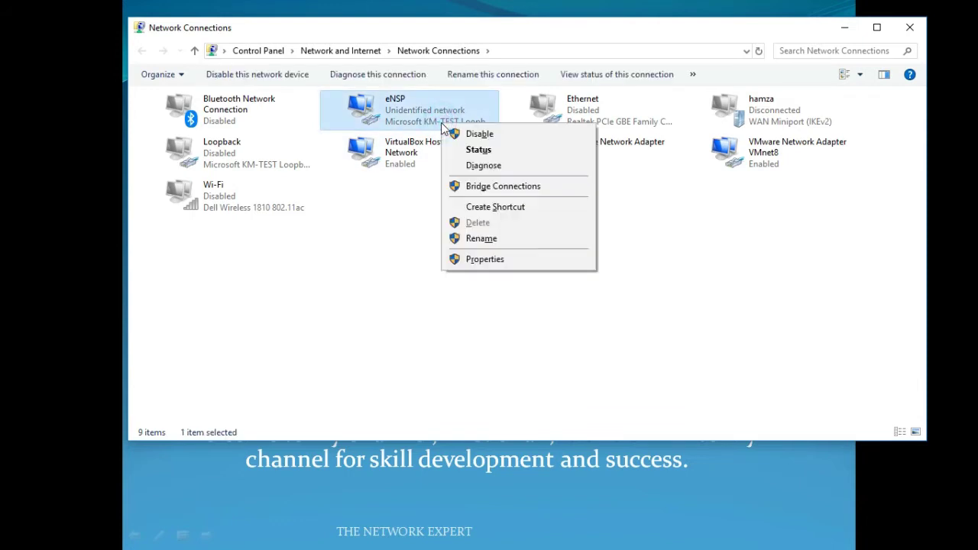
{"action": "left_click", "coordinate": [484, 260]}
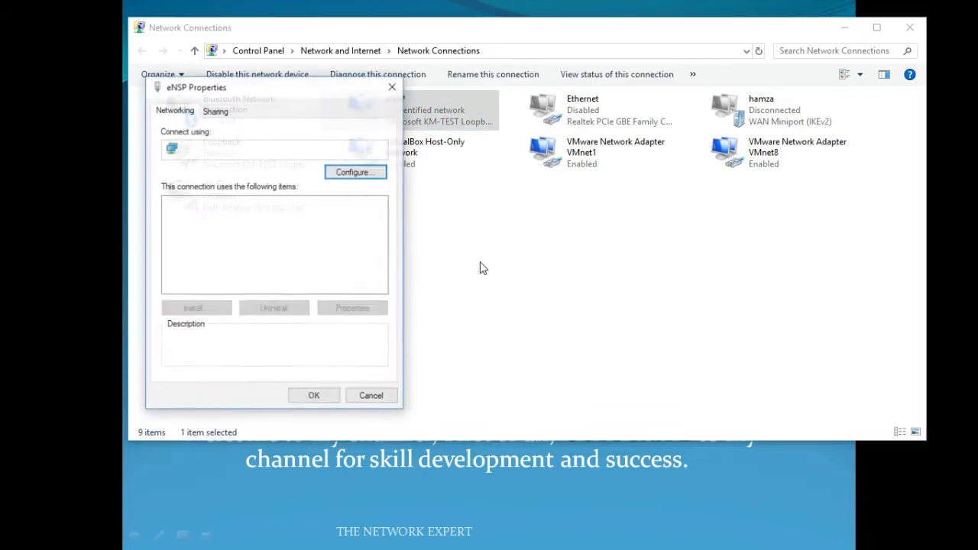
{"action": "left_click", "coordinate": [281, 263]}
{"action": "double_click", "coordinate": [282, 263]}
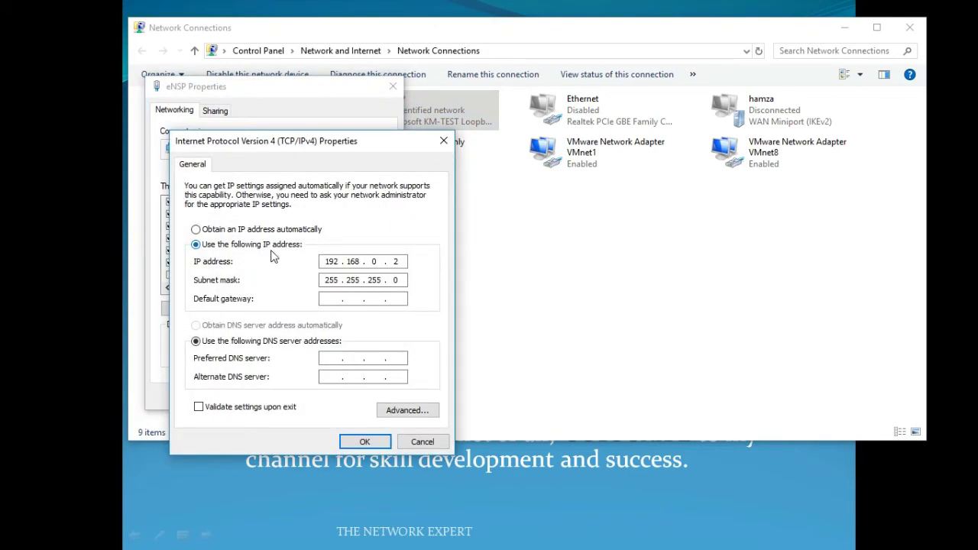
Step: Assign the static IP address 192.168.1.2 with its subnet mask to the eNSP loopback connection
{"action": "left_click", "coordinate": [278, 231]}
{"action": "left_click", "coordinate": [281, 245]}
{"action": "left_click", "coordinate": [327, 261]}
{"action": "type", "text": "192 . 168 . 1 . 2"}
{"action": "key", "text": "BackSpace"}
{"action": "type", "text": "20"}
{"action": "key", "text": "BackSpace"}
{"action": "key", "text": "BackSpace"}
{"action": "type", "text": "2"}
{"action": "key", "text": "Tab"}
Step: Set the default gateway to 192.168.1.1 and apply the eNSP connection's properties
{"action": "left_click", "coordinate": [336, 296]}
{"action": "type", "text": "192 . 168 . 1 . 1"}
{"action": "left_click", "coordinate": [360, 442]}
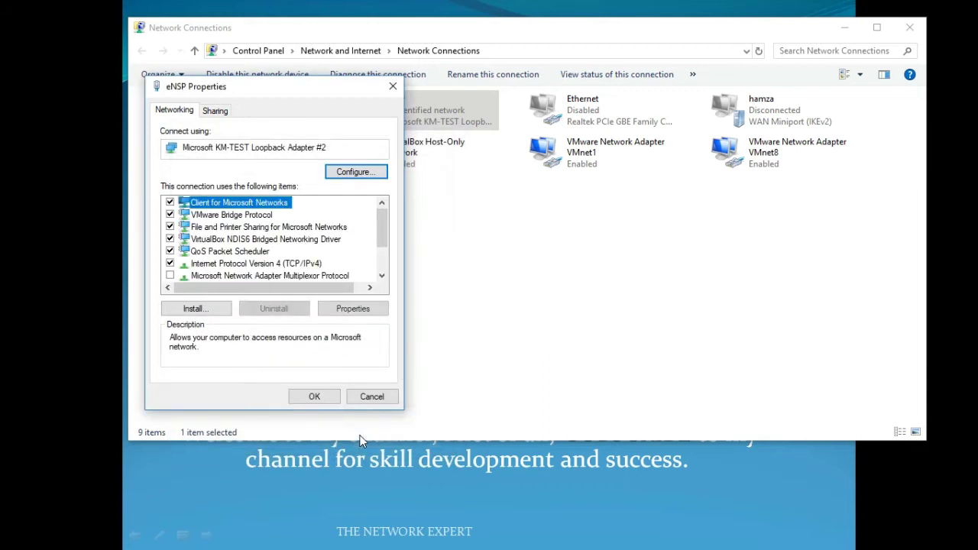
{"action": "left_click", "coordinate": [322, 398]}
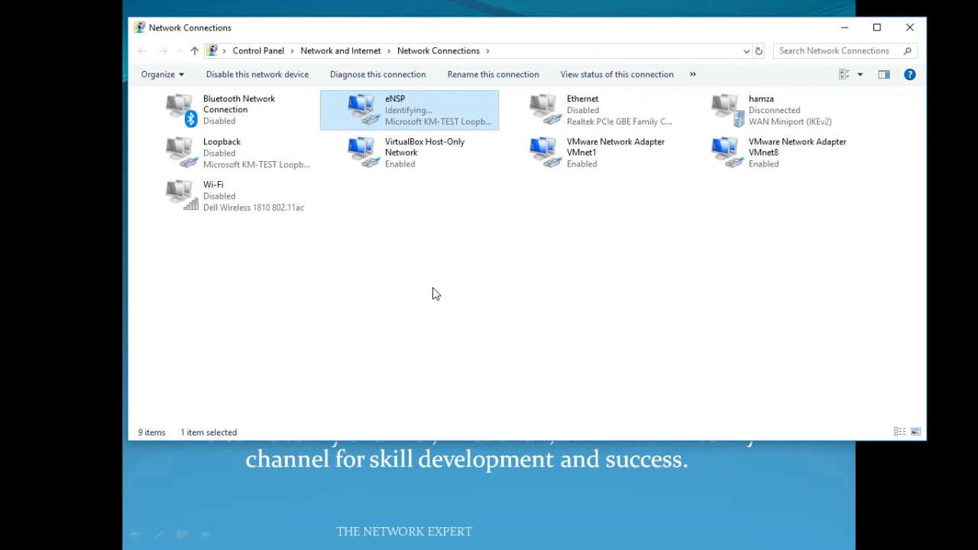
Step: Check the restart line in the notes, then launch the eNSP simulator
{"action": "key", "text": "alt+Tab"}
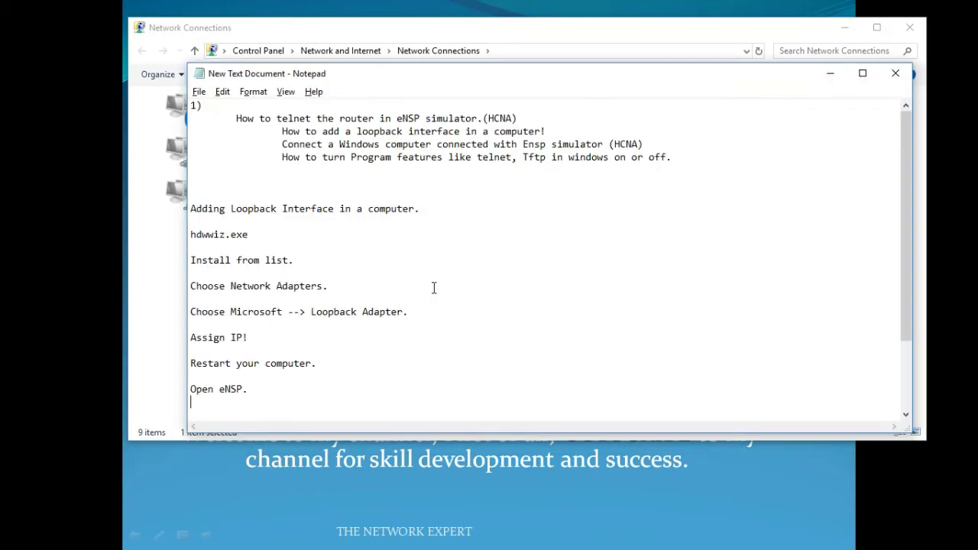
{"action": "left_click", "coordinate": [329, 360]}
{"action": "key", "text": "alt+Tab"}
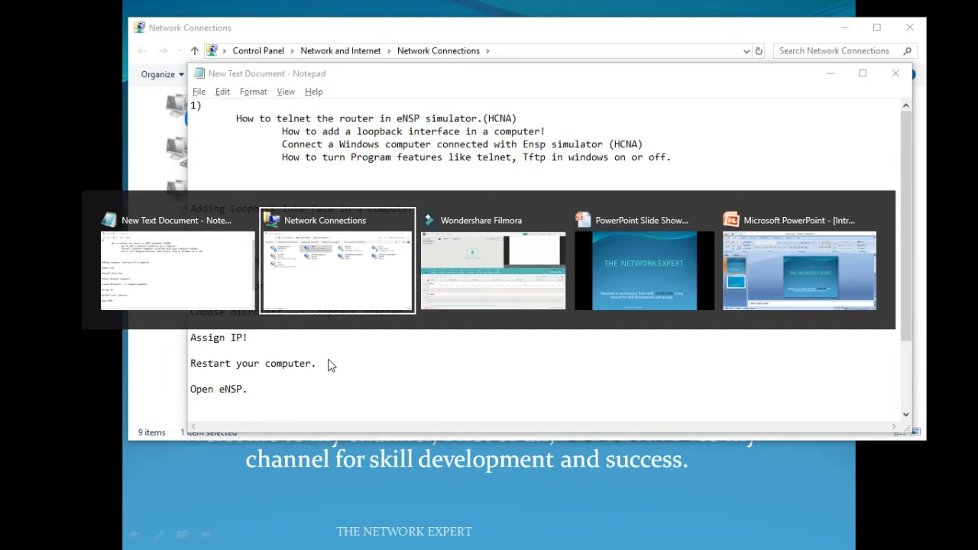
{"action": "key", "text": "alt+shift+Tab"}
{"action": "key", "text": "alt+Tab"}
{"action": "key", "text": "super"}
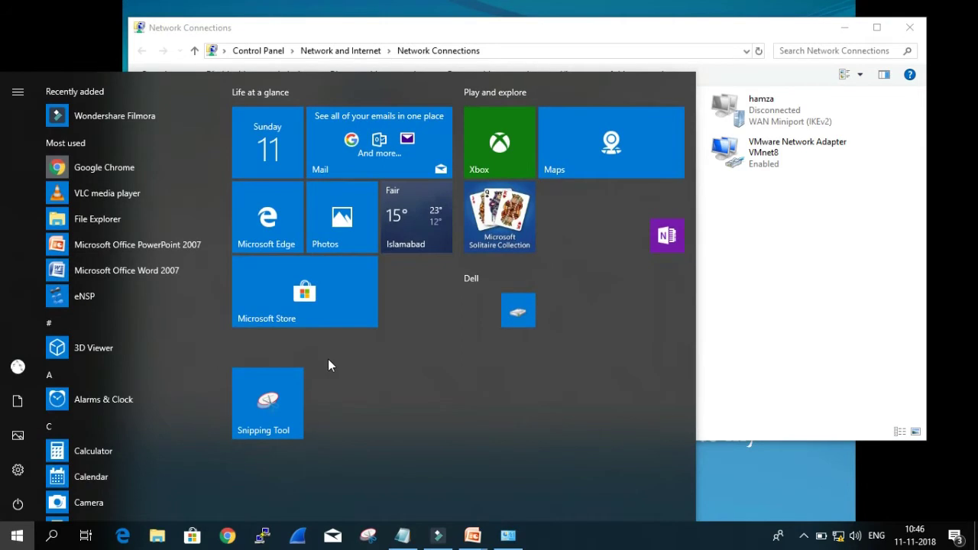
{"action": "type", "text": "en"}
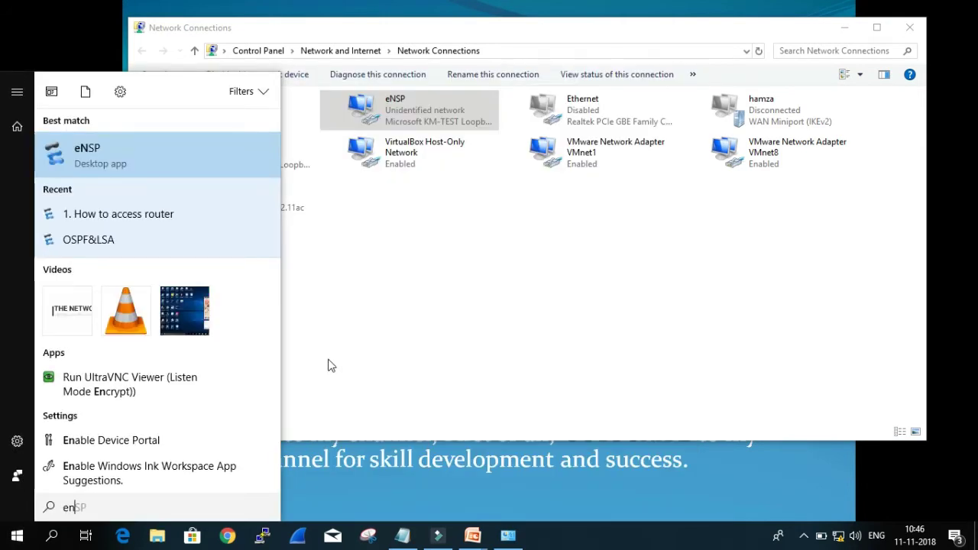
{"action": "key", "text": "Return"}
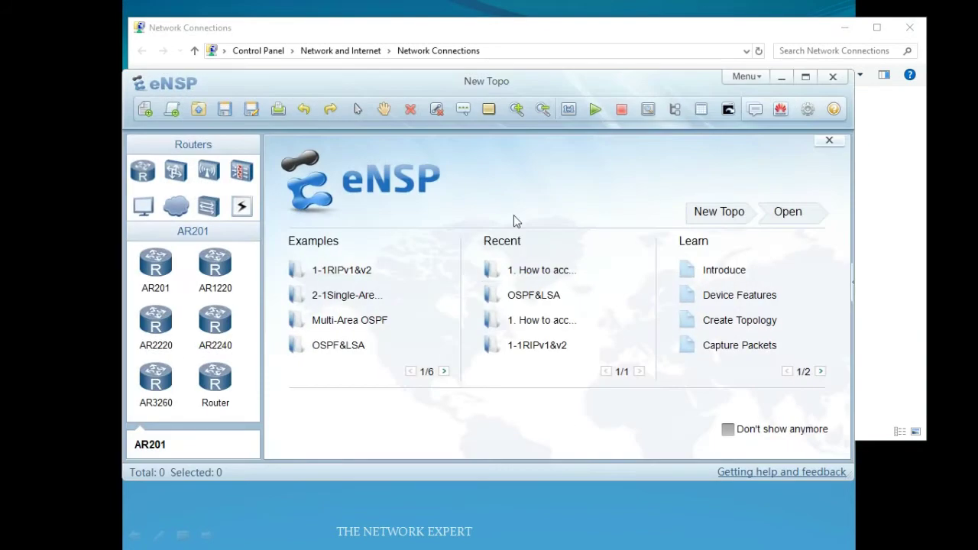
Step: Start a new topology in the maximized eNSP window and place a Cloud device in its upper-left area
{"action": "left_click", "coordinate": [805, 76]}
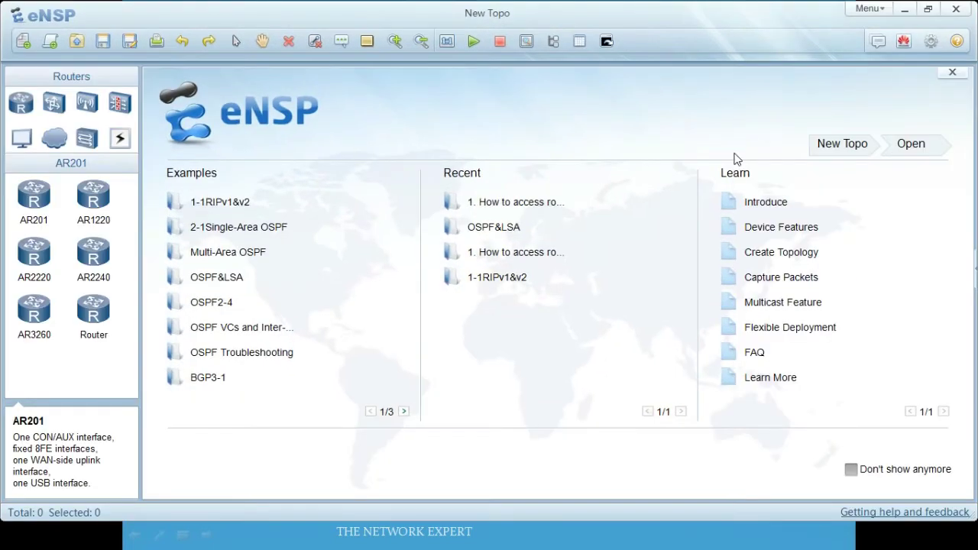
{"action": "left_click", "coordinate": [819, 146]}
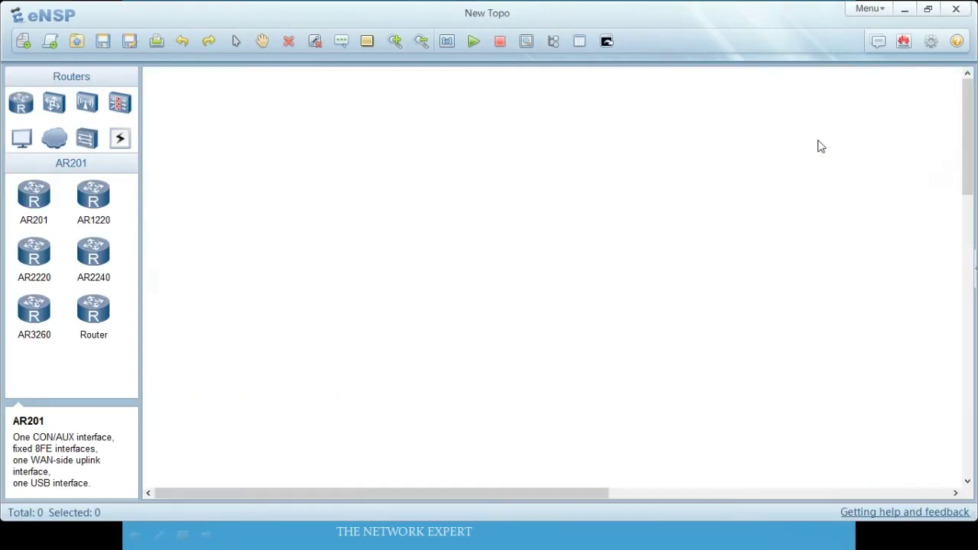
{"action": "left_click", "coordinate": [55, 140]}
{"action": "left_click_drag", "start_coordinate": [44, 203], "coordinate": [339, 192]}
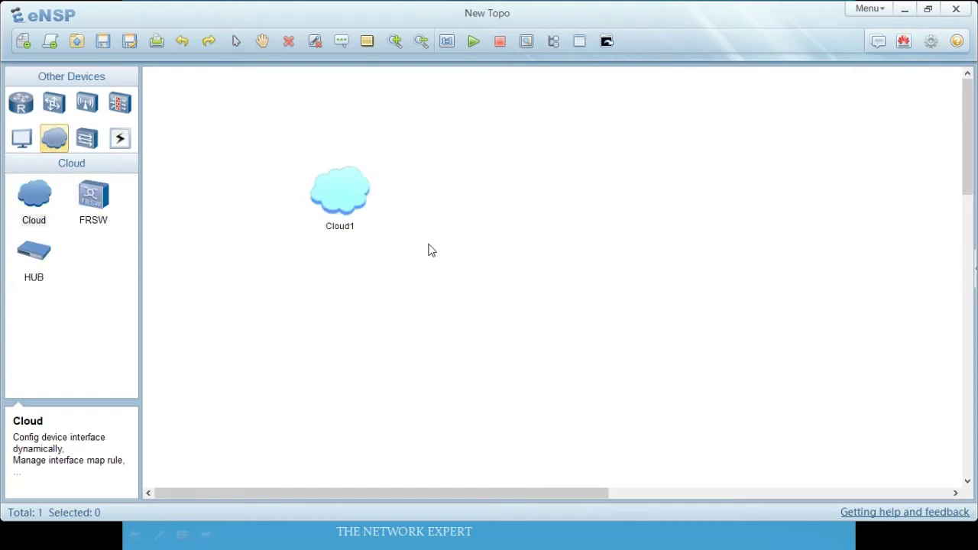
Step: Rename the cloud device as My WINDOWS COMPUTER
{"action": "left_click", "coordinate": [353, 227]}
{"action": "key", "text": "BackSpace"}
{"action": "key", "text": "BackSpace"}
{"action": "key", "text": "BackSpace"}
{"action": "key", "text": "BackSpace"}
{"action": "key", "text": "BackSpace"}
{"action": "key", "text": "BackSpace"}
{"action": "type", "text": "My Real"}
{"action": "key", "text": "BackSpace"}
{"action": "key", "text": "BackSpace"}
{"action": "key", "text": "BackSpace"}
{"action": "key", "text": "BackSpace"}
{"action": "type", "text": "WINDOWS COMPUTER"}
{"action": "left_click", "coordinate": [459, 264]}
Step: Close the cloud's configuration window and change the device label to My REAL WINDOWS COMPUTER
{"action": "double_click", "coordinate": [348, 203]}
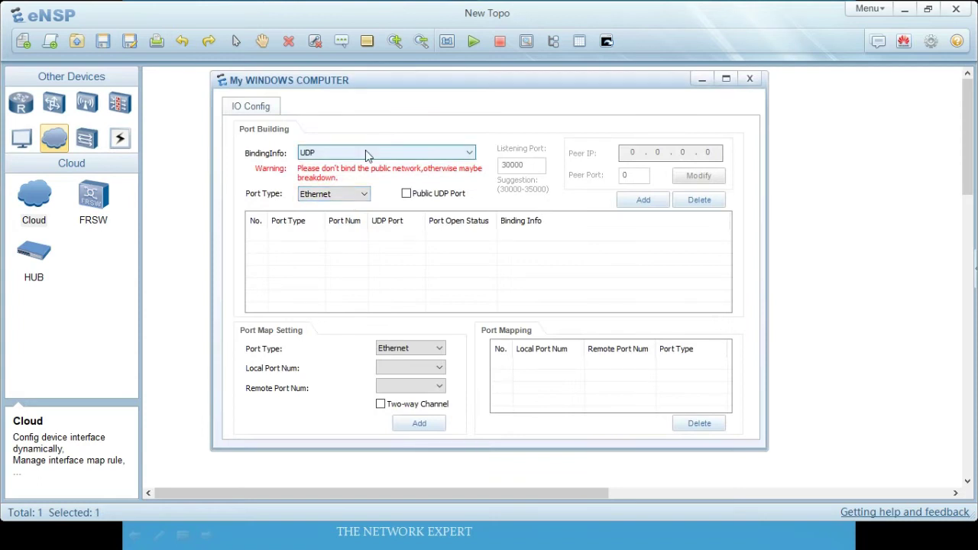
{"action": "left_click", "coordinate": [753, 80]}
{"action": "left_click", "coordinate": [377, 226]}
{"action": "left_click", "coordinate": [375, 231]}
{"action": "key", "text": "Left"}
{"action": "key", "text": "Left"}
{"action": "key", "text": "Left"}
{"action": "key", "text": "Left"}
{"action": "key", "text": "Left"}
{"action": "key", "text": "Left"}
{"action": "key", "text": "Left"}
{"action": "key", "text": "Left"}
{"action": "key", "text": "Left"}
{"action": "key", "text": "Left"}
{"action": "key", "text": "Left"}
{"action": "key", "text": "Left"}
{"action": "key", "text": "Left"}
{"action": "key", "text": "Left"}
{"action": "key", "text": "Left"}
{"action": "key", "text": "Left"}
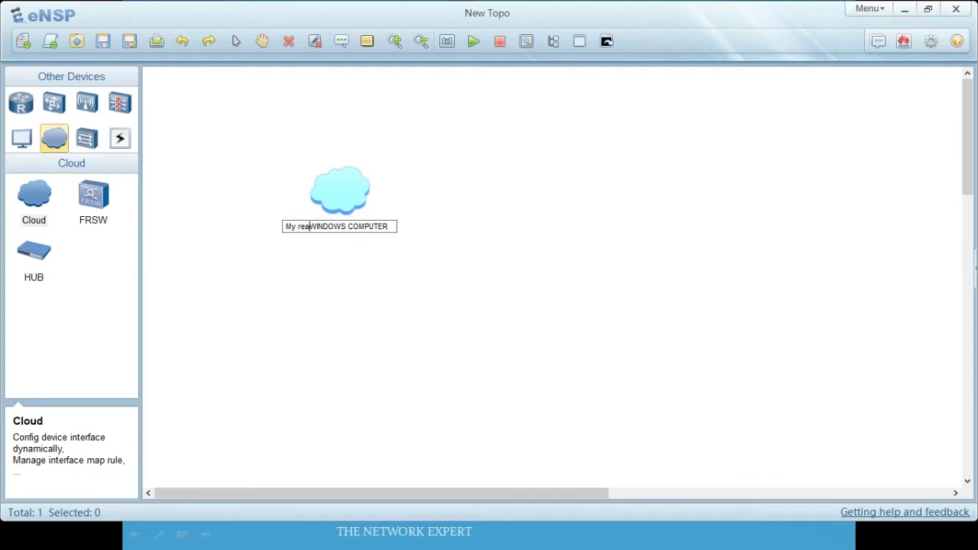
{"action": "type", "text": "REAL"}
{"action": "left_click", "coordinate": [447, 237]}
Step: Add an Ethernet port bound to the eNSP adapter at 192.168.1.2 in the cloud's IO configuration
{"action": "double_click", "coordinate": [353, 182]}
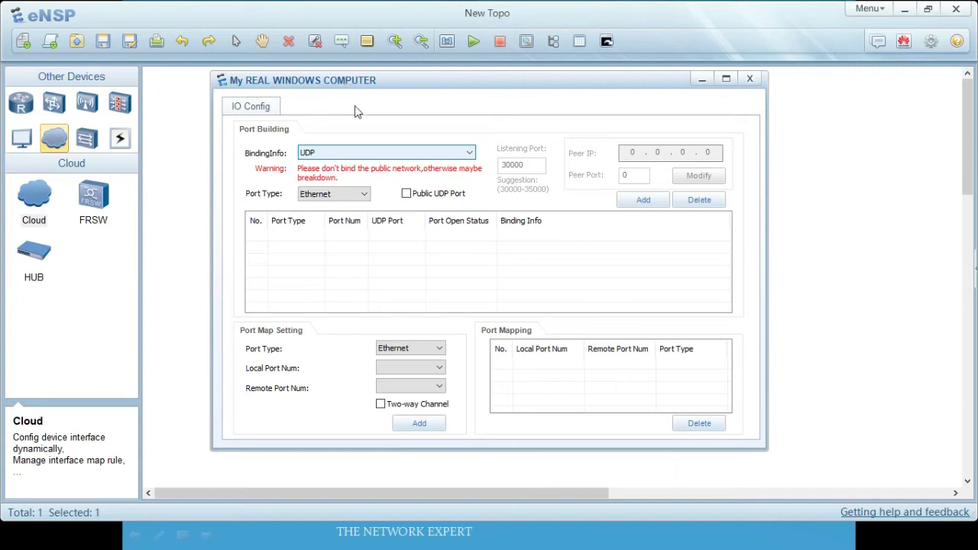
{"action": "left_click", "coordinate": [356, 154]}
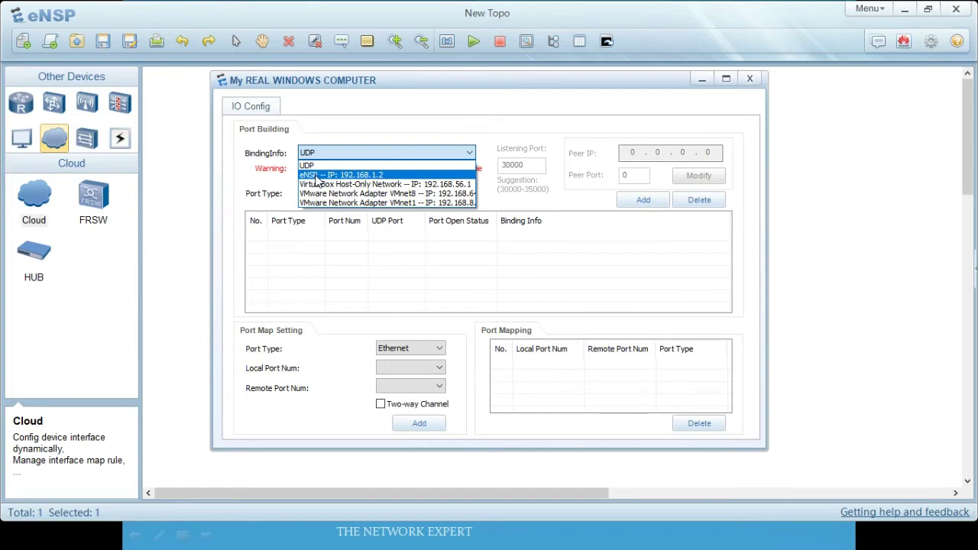
{"action": "left_click", "coordinate": [316, 175]}
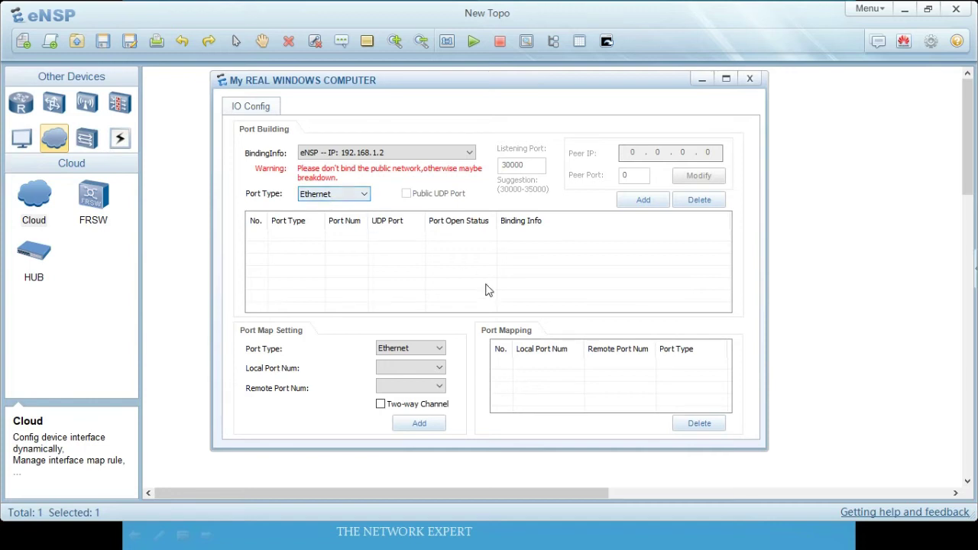
{"action": "left_click", "coordinate": [335, 193]}
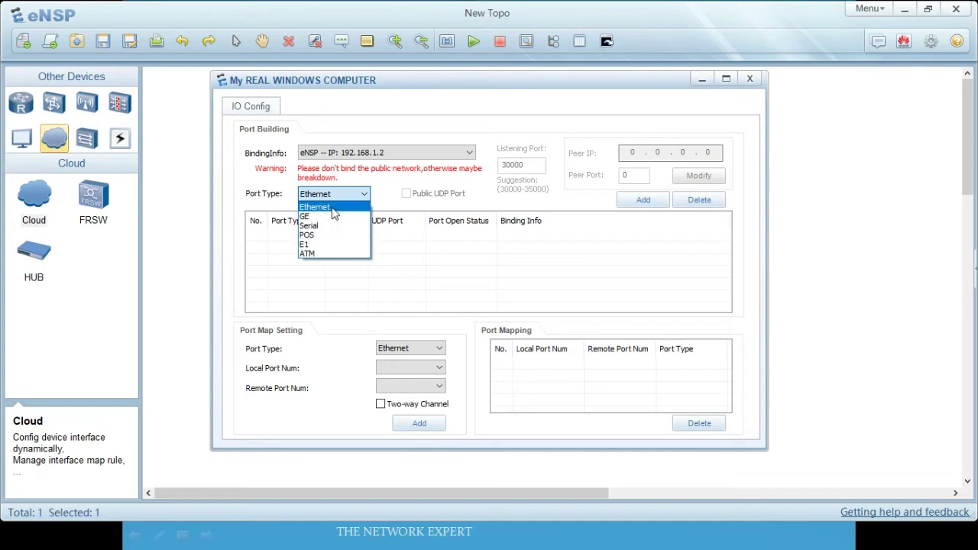
{"action": "left_click", "coordinate": [333, 214]}
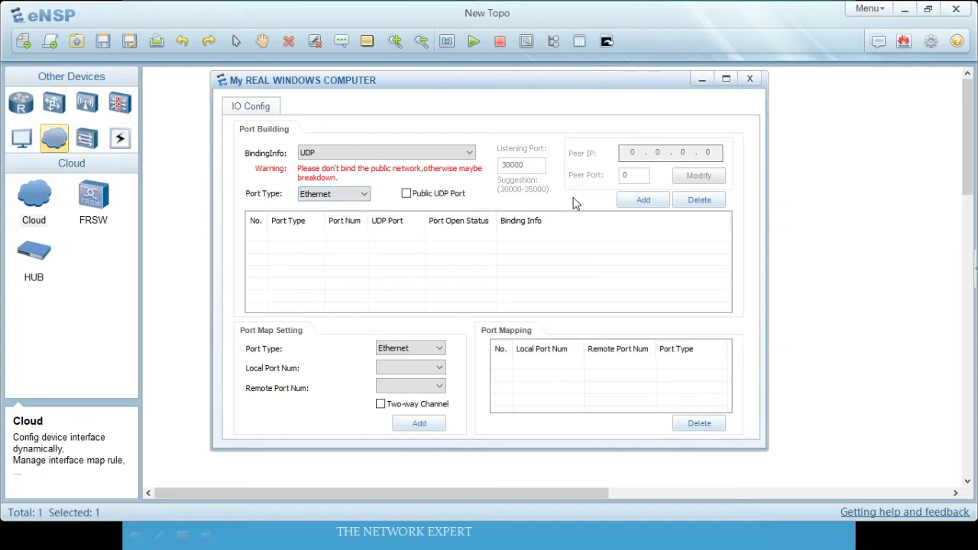
{"action": "left_click", "coordinate": [440, 155]}
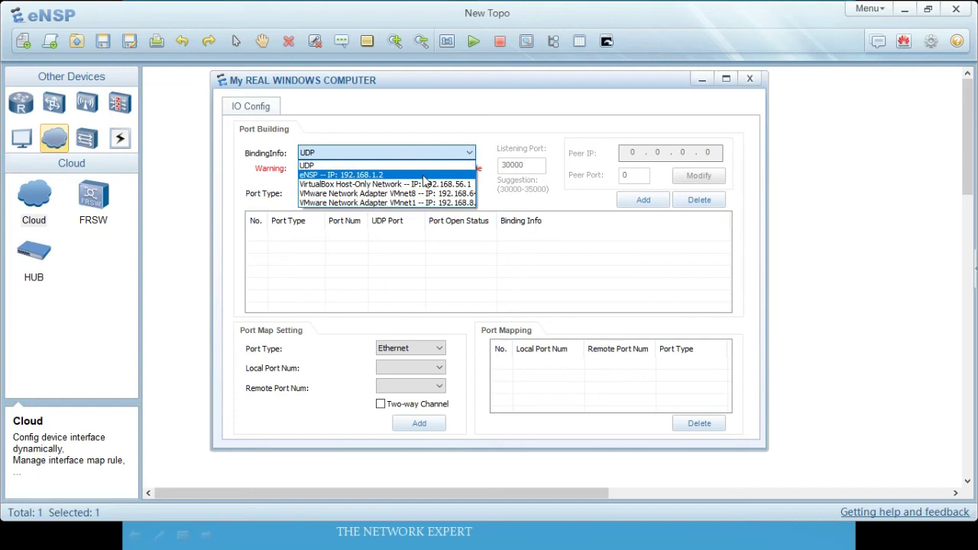
{"action": "left_click", "coordinate": [425, 175]}
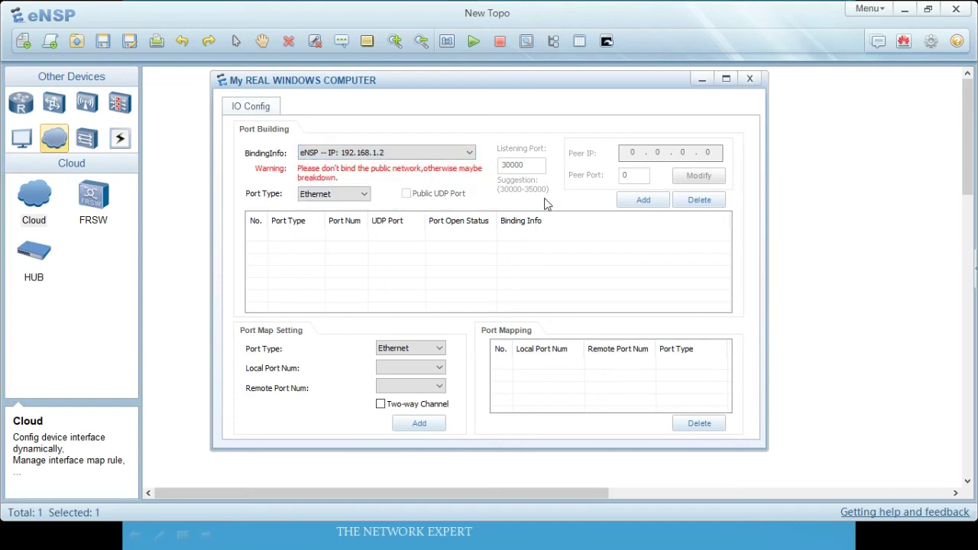
{"action": "left_click", "coordinate": [644, 201]}
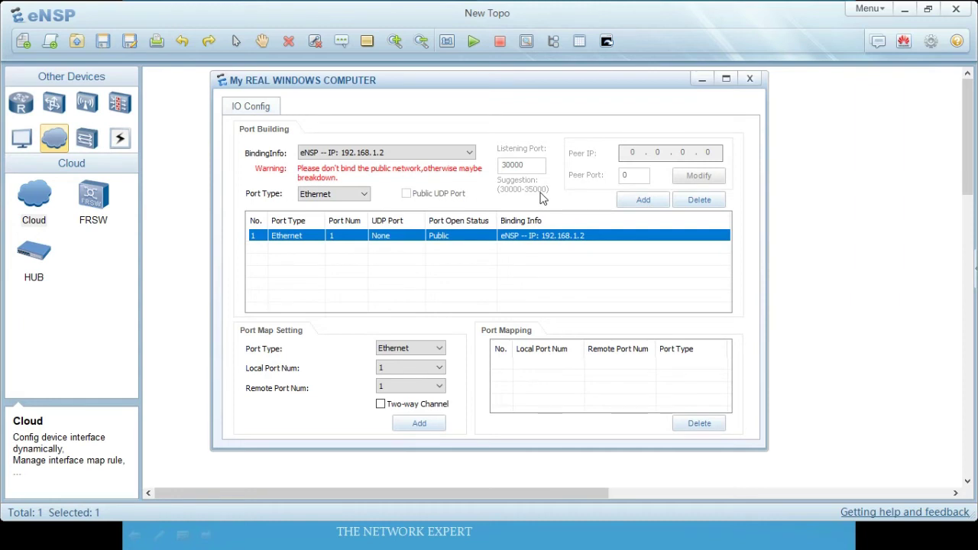
Step: Add a second Ethernet port to the cloud with UDP as its binding
{"action": "left_click", "coordinate": [469, 156]}
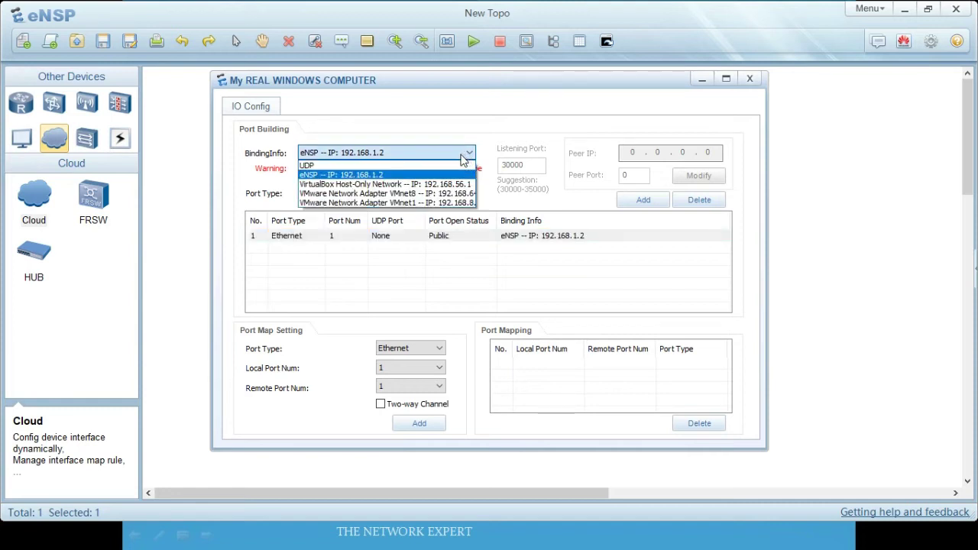
{"action": "left_click", "coordinate": [457, 165]}
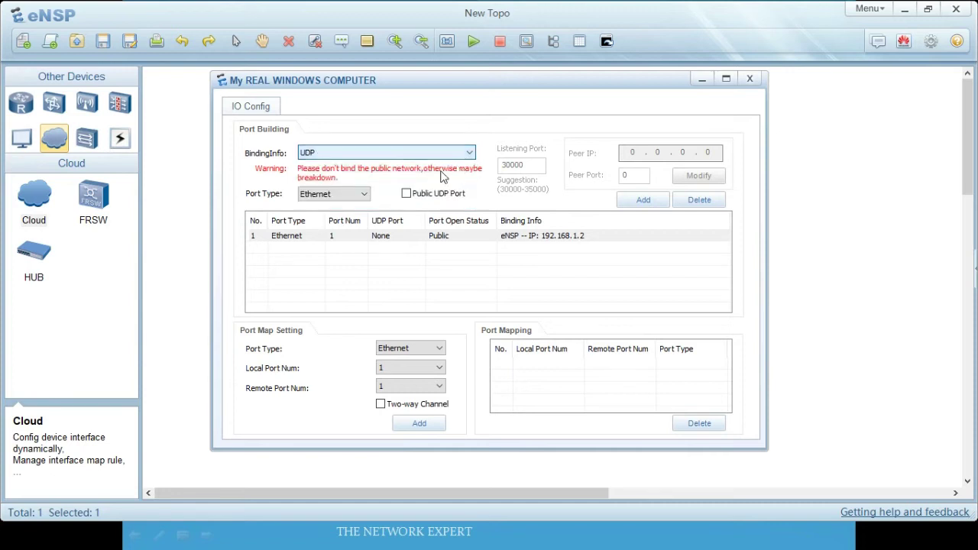
{"action": "left_click", "coordinate": [364, 194]}
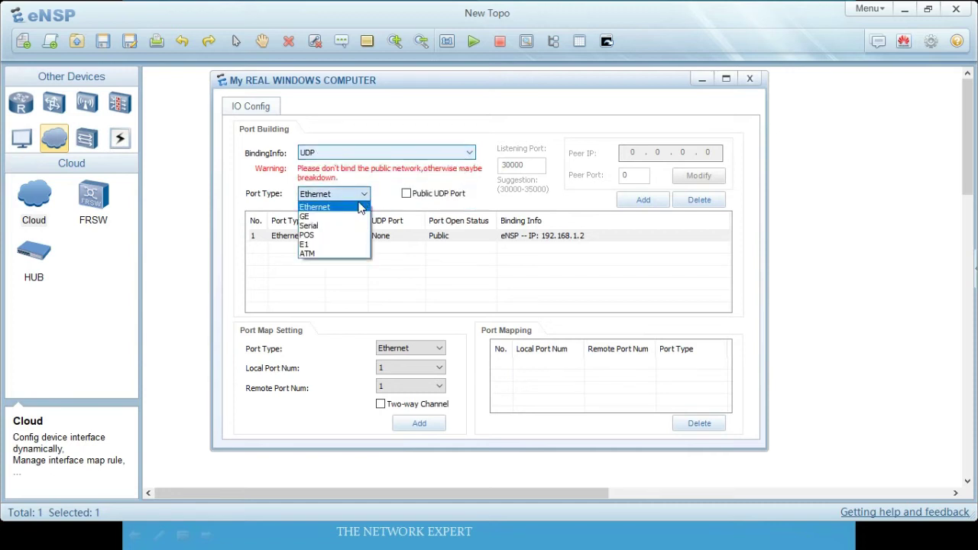
{"action": "left_click", "coordinate": [362, 207]}
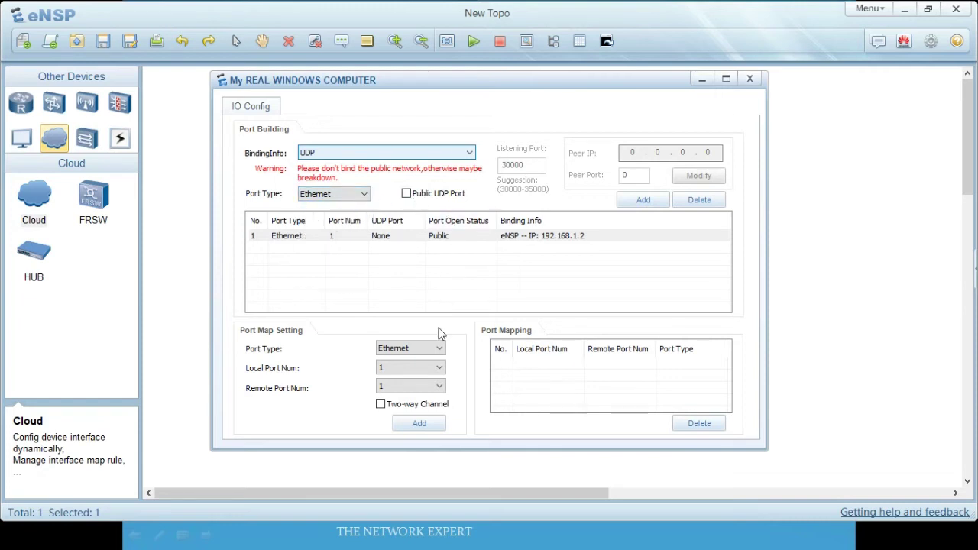
{"action": "left_click", "coordinate": [642, 201]}
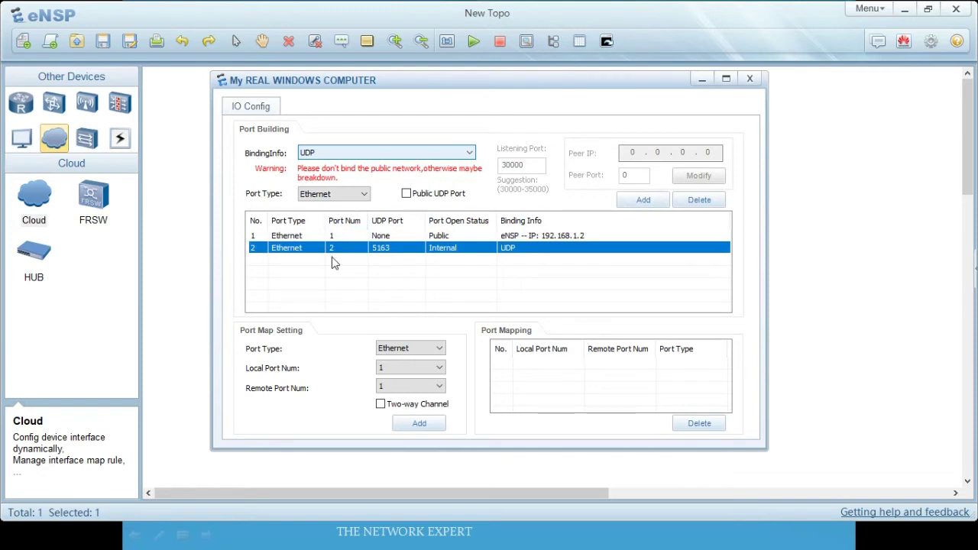
Step: Map local port 1 to remote port 2 as a two-way Ethernet channel and close the cloud's configuration
{"action": "left_click", "coordinate": [342, 237]}
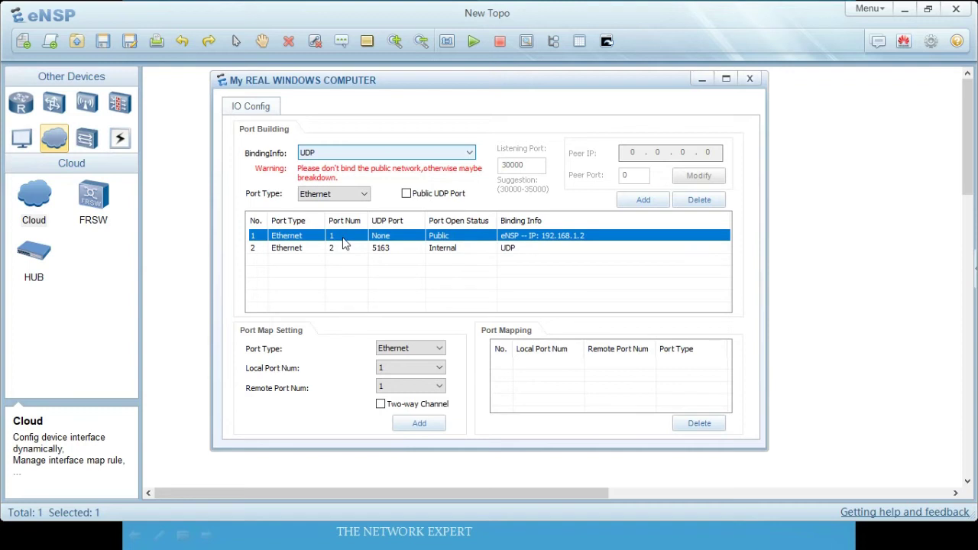
{"action": "left_click", "coordinate": [334, 255]}
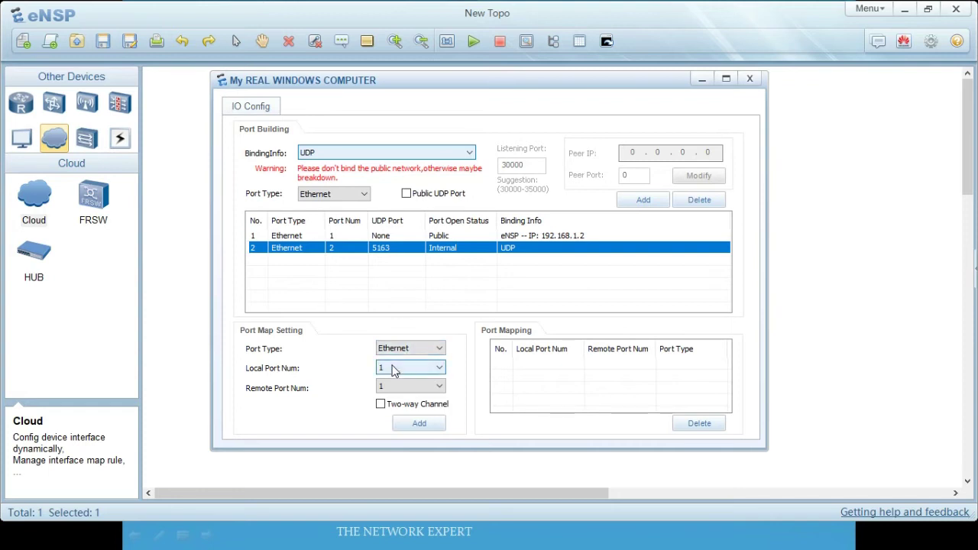
{"action": "left_click", "coordinate": [408, 387]}
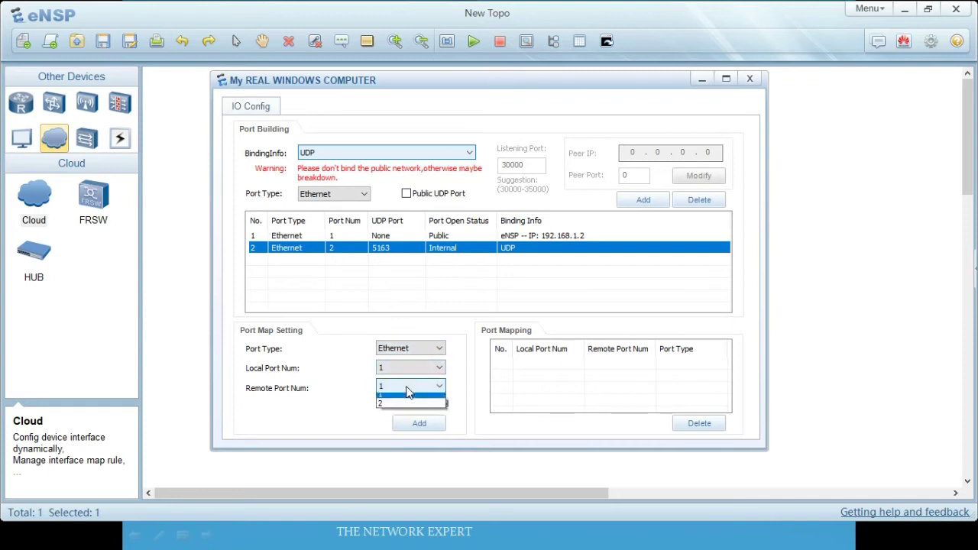
{"action": "left_click", "coordinate": [407, 404]}
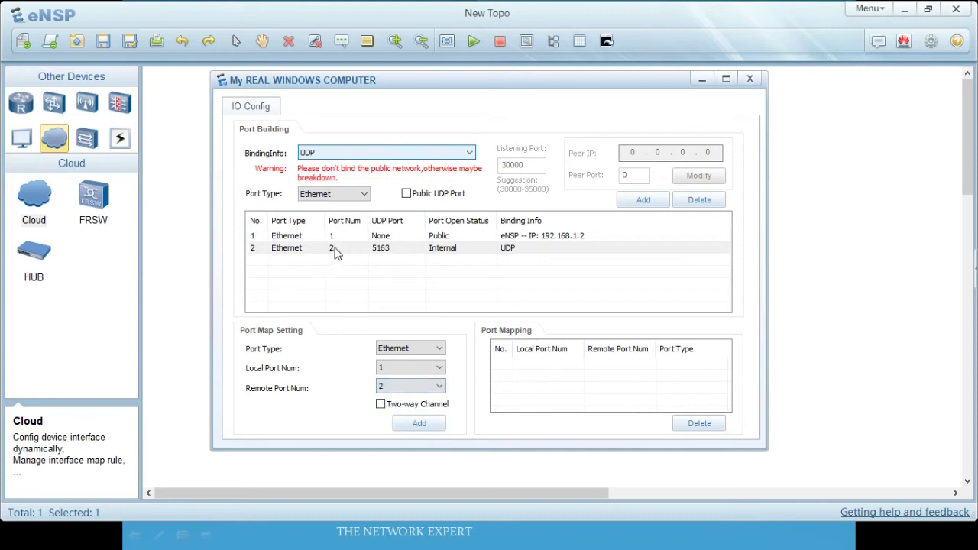
{"action": "left_click", "coordinate": [331, 255]}
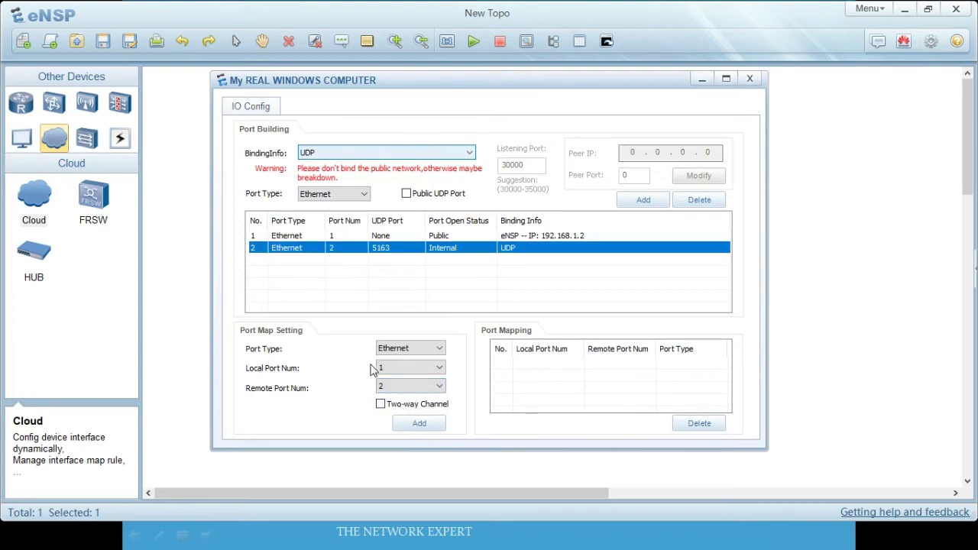
{"action": "left_click", "coordinate": [381, 404]}
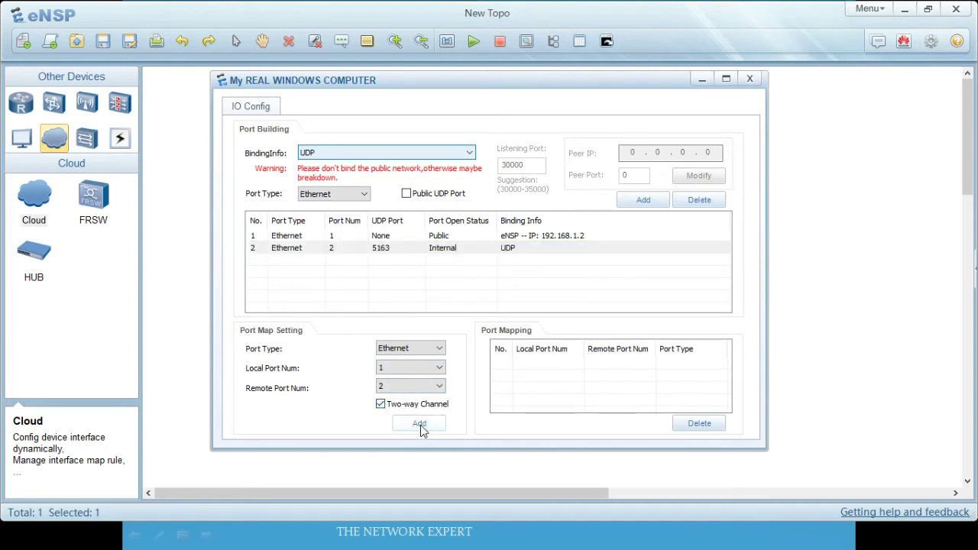
{"action": "left_click", "coordinate": [419, 425]}
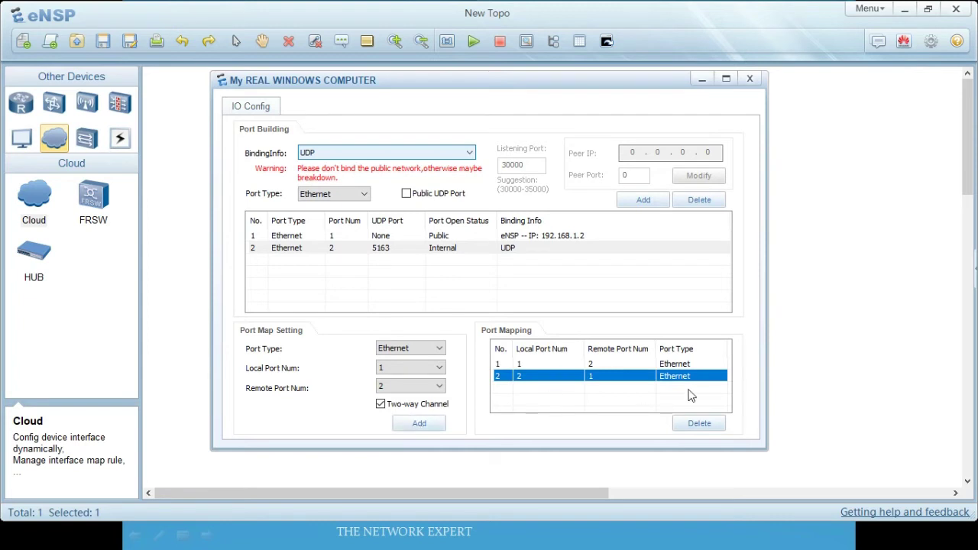
{"action": "left_click", "coordinate": [748, 79]}
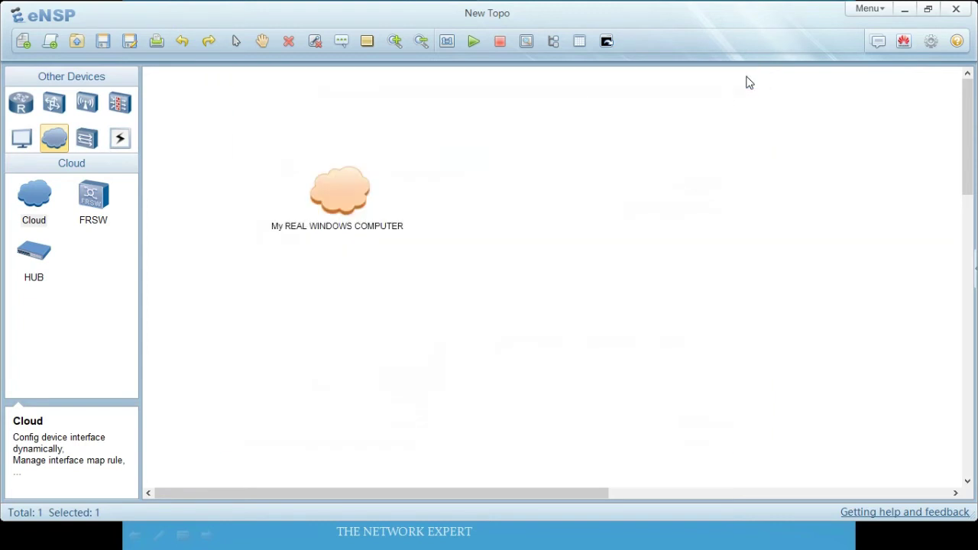
Step: Place a generic Router device to the right of the My REAL WINDOWS COMPUTER cloud
{"action": "left_click", "coordinate": [447, 227]}
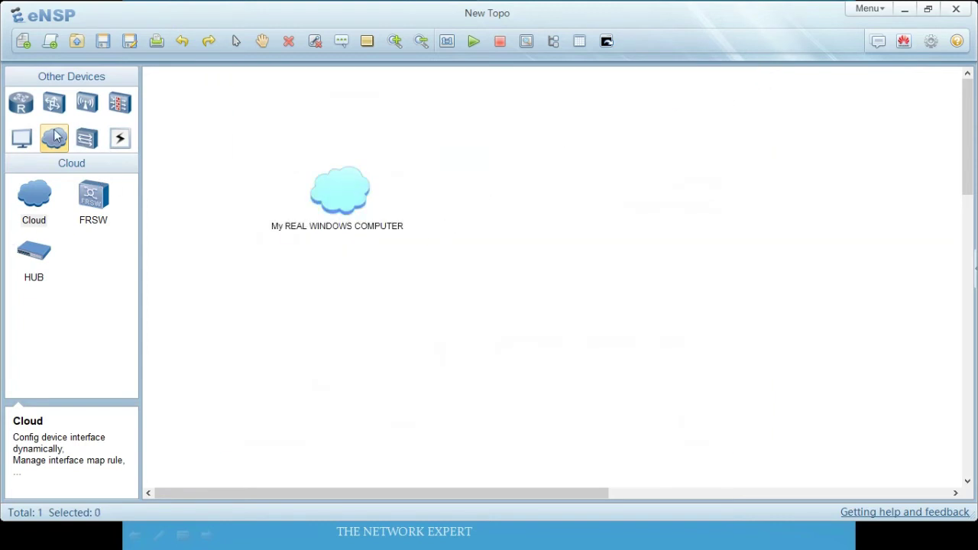
{"action": "left_click", "coordinate": [29, 114]}
{"action": "left_click", "coordinate": [93, 311]}
{"action": "left_click", "coordinate": [595, 199]}
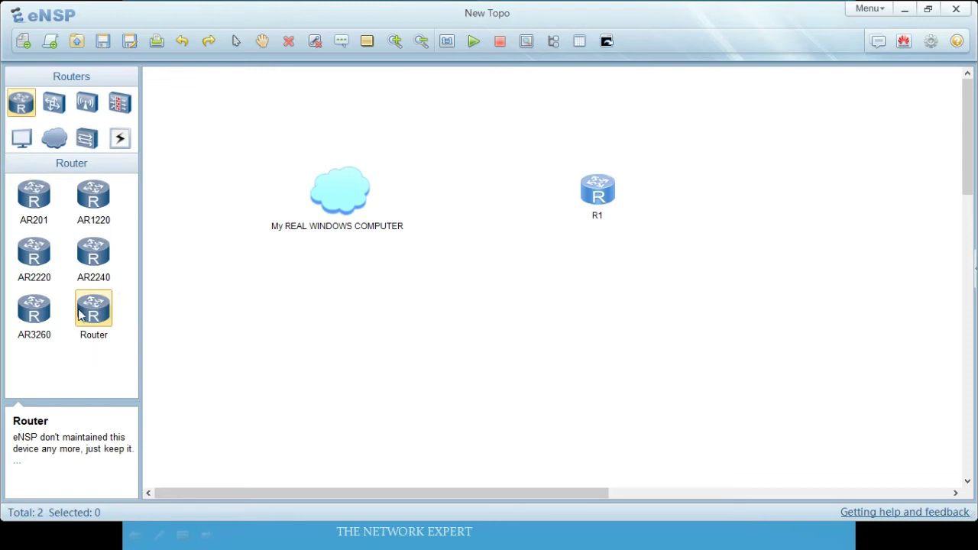
Step: Link the My REAL WINDOWS COMPUTER cloud to router R1 with an Auto connection and move R1 farther from the cloud
{"action": "left_click", "coordinate": [120, 139]}
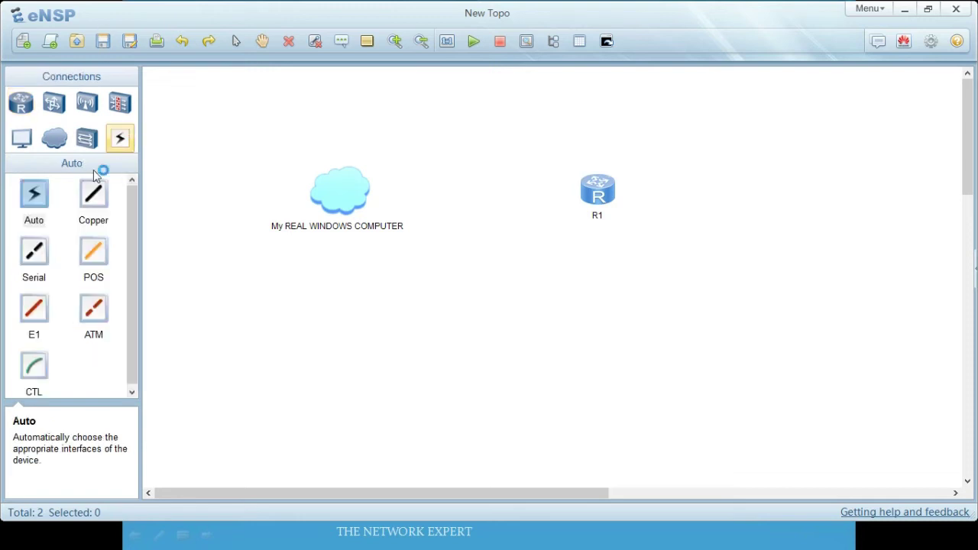
{"action": "left_click", "coordinate": [44, 202]}
{"action": "left_click", "coordinate": [371, 188]}
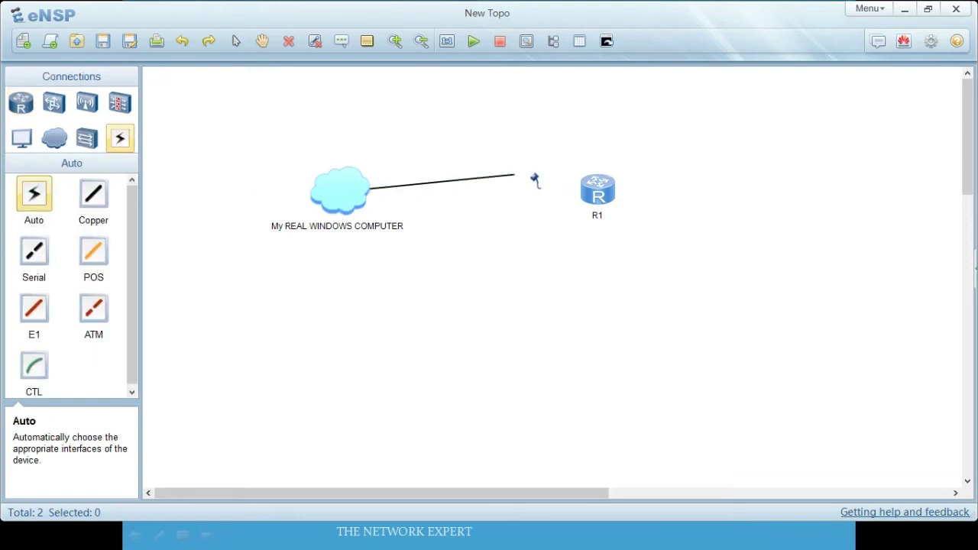
{"action": "left_click", "coordinate": [592, 195]}
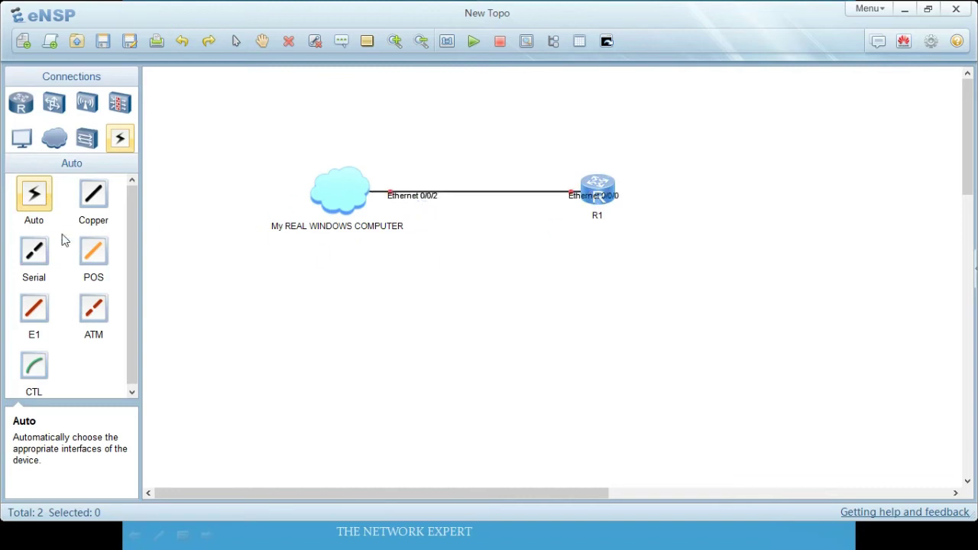
{"action": "key", "text": "Escape"}
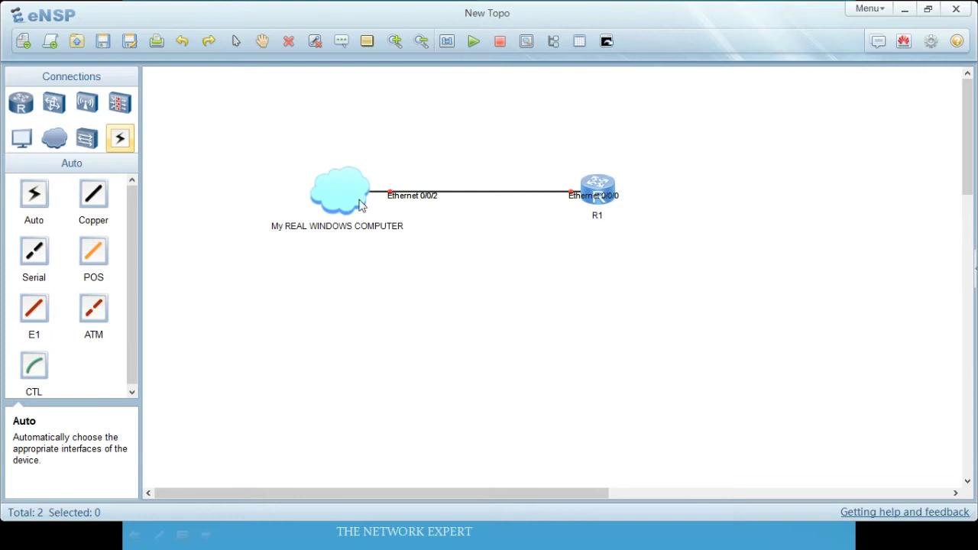
{"action": "left_click_drag", "start_coordinate": [602, 195], "coordinate": [671, 197]}
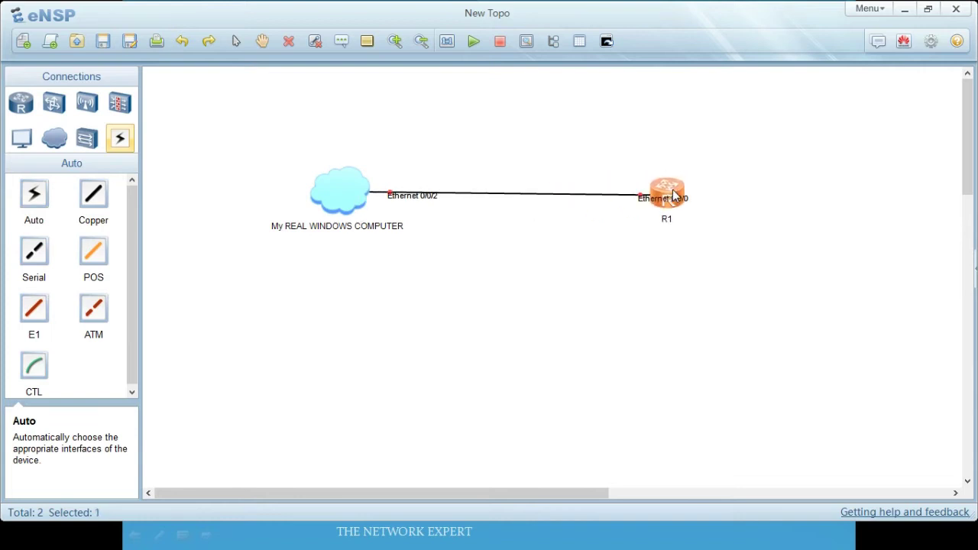
Step: Start the topology's devices and open R1's console maximized with enlarged text
{"action": "left_click", "coordinate": [475, 43]}
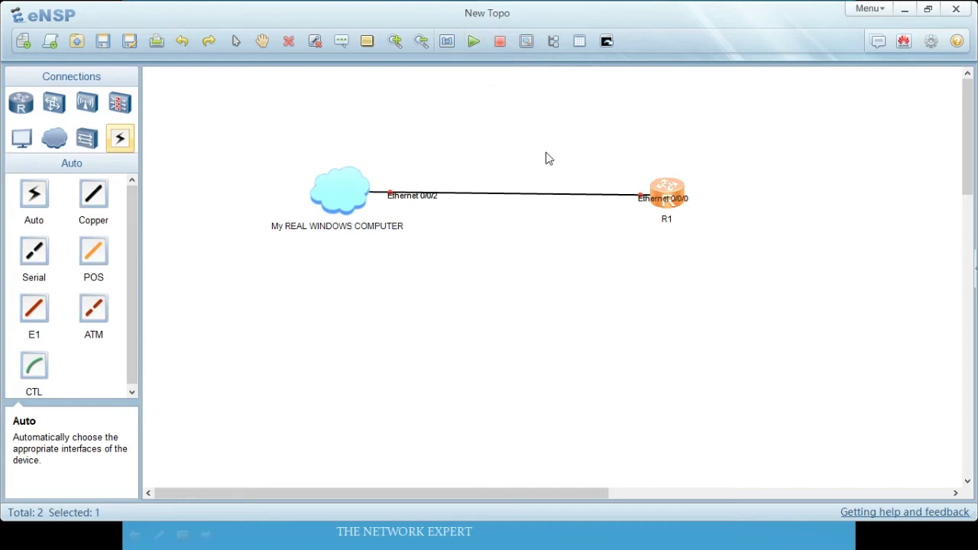
{"action": "double_click", "coordinate": [667, 198]}
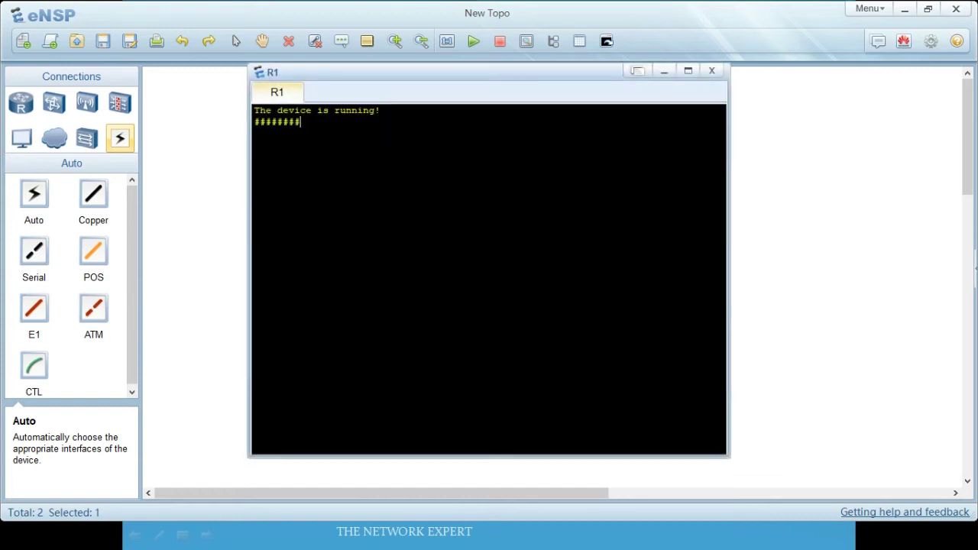
{"action": "scroll", "coordinate": [489, 279], "scroll_direction": "up", "scroll_amount": 2}
{"action": "scroll", "coordinate": [489, 278], "scroll_direction": "up", "scroll_amount": 2}
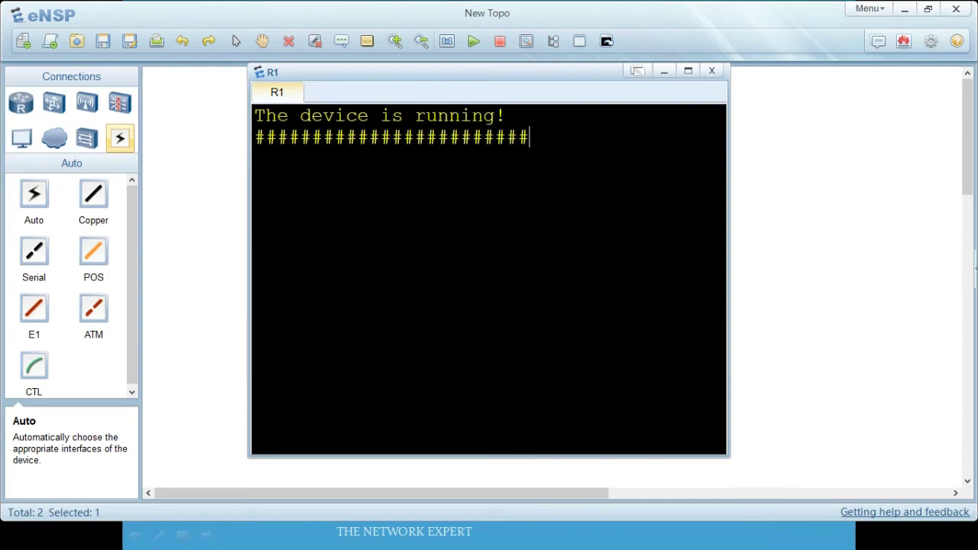
{"action": "left_click", "coordinate": [687, 72]}
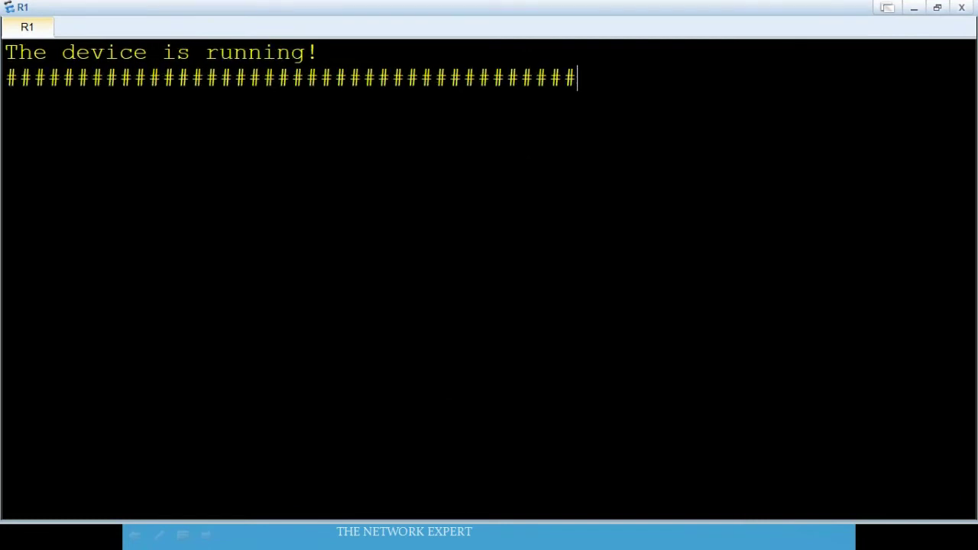
{"action": "scroll", "coordinate": [488, 279], "scroll_direction": "up", "scroll_amount": 2}
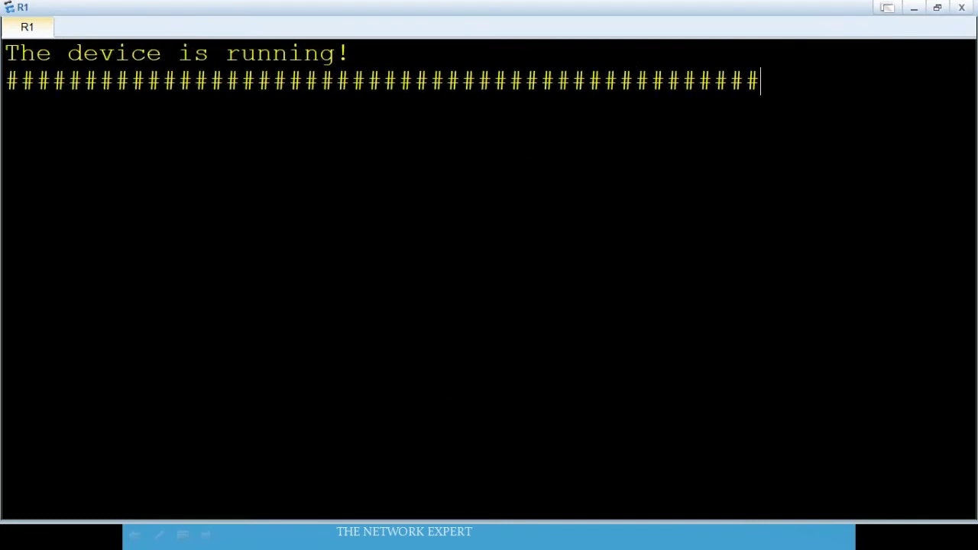
Step: Bring up R1's command prompt and enter the system view with the system-view command
{"action": "key", "text": "Return"}
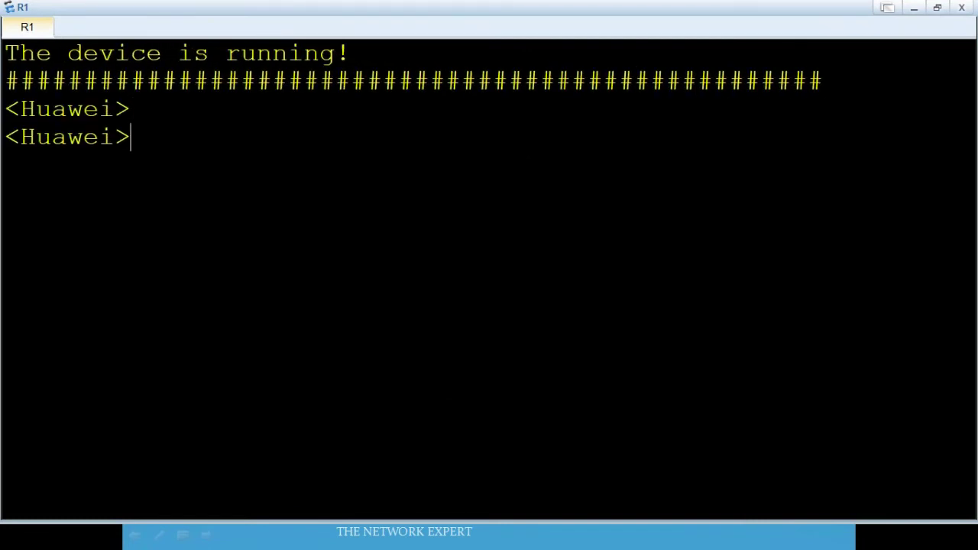
{"action": "key", "text": "Return"}
{"action": "key", "text": "Return"}
{"action": "key", "text": "Return"}
{"action": "key", "text": "Return"}
{"action": "key", "text": "Return"}
{"action": "key", "text": "Return"}
{"action": "key", "text": "Return"}
{"action": "key", "text": "Return"}
{"action": "key", "text": "Return"}
{"action": "key", "text": "Return"}
{"action": "key", "text": "Return"}
{"action": "key", "text": "Return"}
{"action": "key", "text": "Return"}
{"action": "key", "text": "Return"}
{"action": "key", "text": "Return"}
{"action": "key", "text": "Return"}
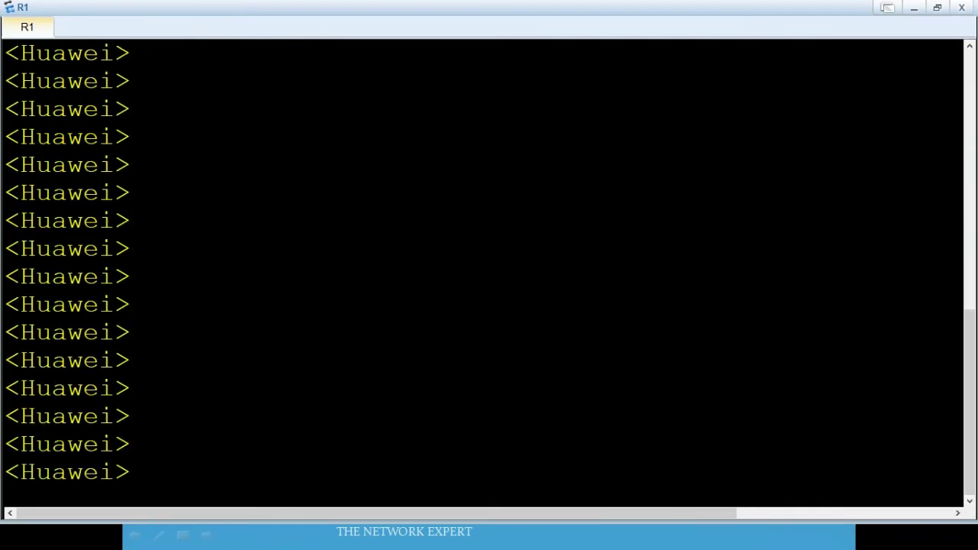
{"action": "type", "text": "SY"}
{"action": "key", "text": "Tab"}
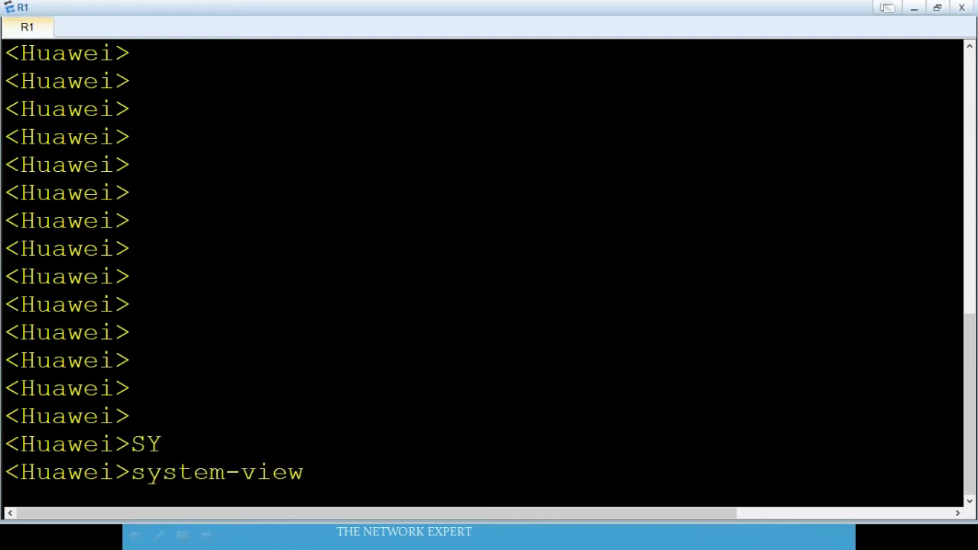
{"action": "key", "text": "Return"}
{"action": "key", "text": "Return"}
{"action": "key", "text": "Return"}
{"action": "key", "text": "Return"}
{"action": "key", "text": "Return"}
{"action": "key", "text": "Return"}
{"action": "key", "text": "Return"}
{"action": "key", "text": "Return"}
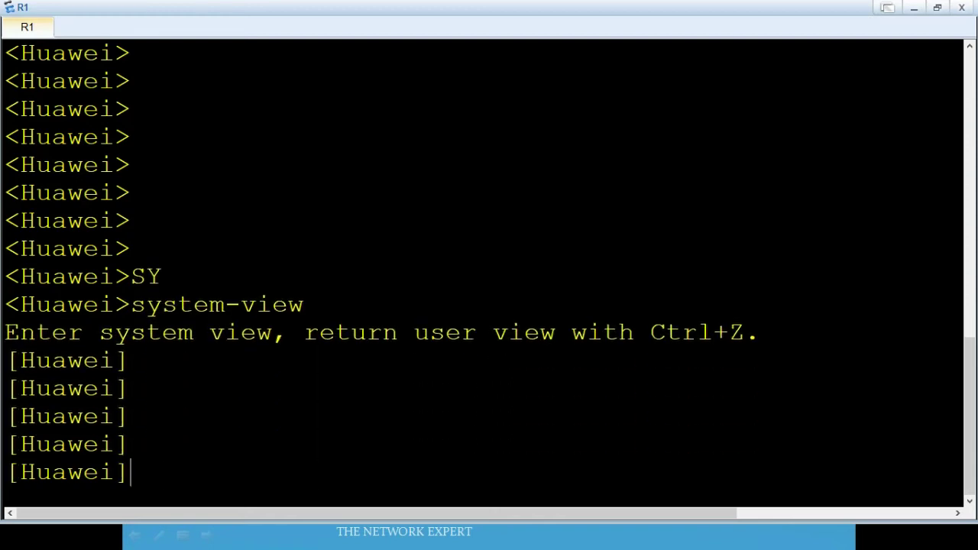
Step: Check in the topology which R1 port faces the cloud and enter the Ethernet0/0/0 interface view on R1
{"action": "key", "text": "alt+Tab"}
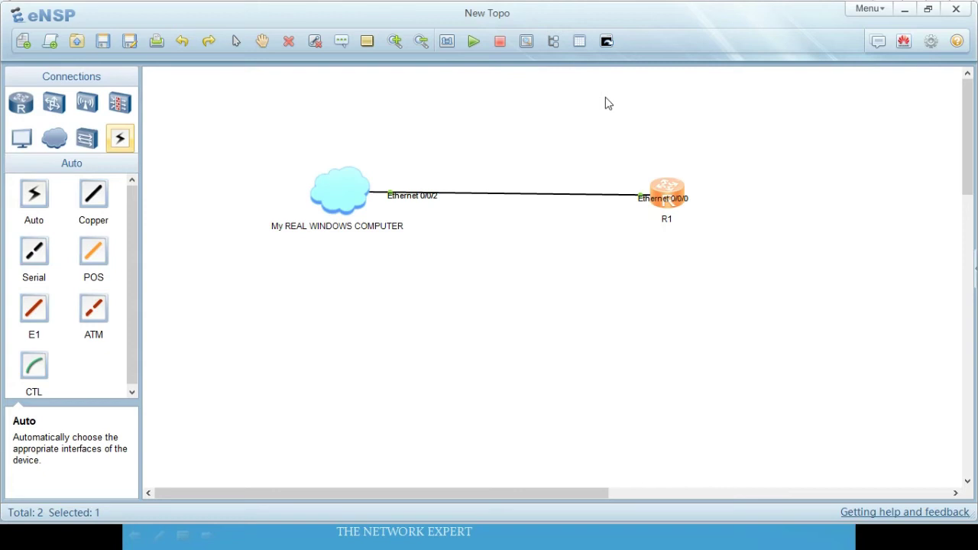
{"action": "key", "text": "alt+Tab"}
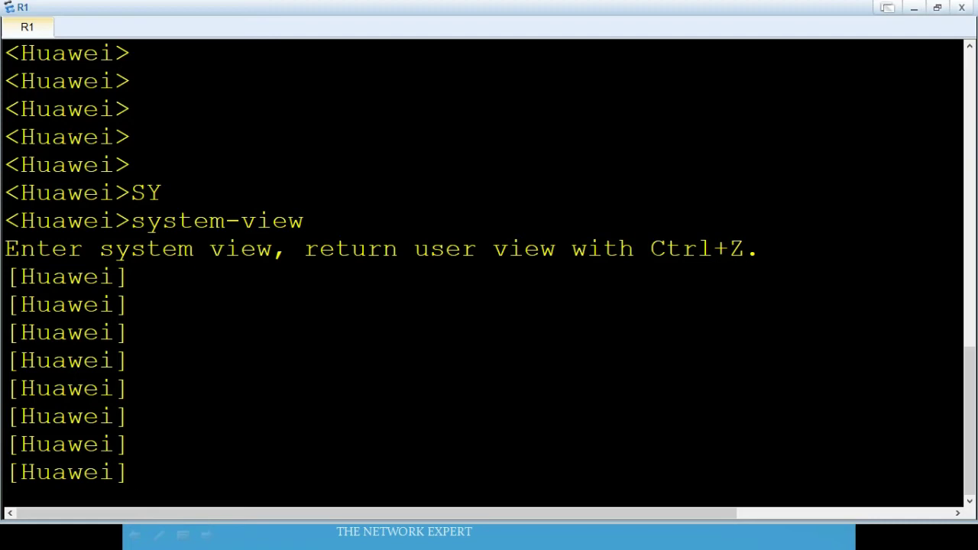
{"action": "type", "text": "int"}
{"action": "key", "text": "Tab"}
{"action": "type", "text": "eth"}
{"action": "key", "text": "Tab"}
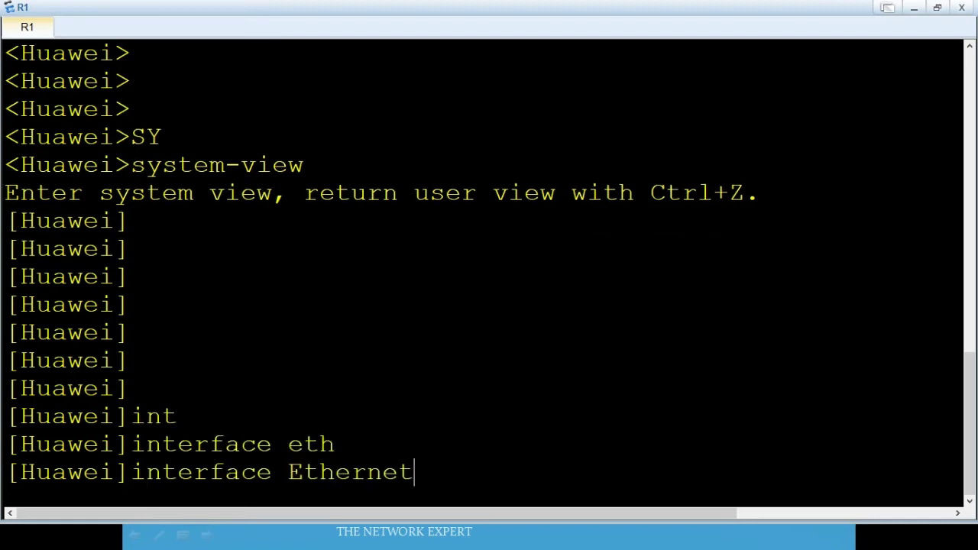
{"action": "type", "text": "0/0/0"}
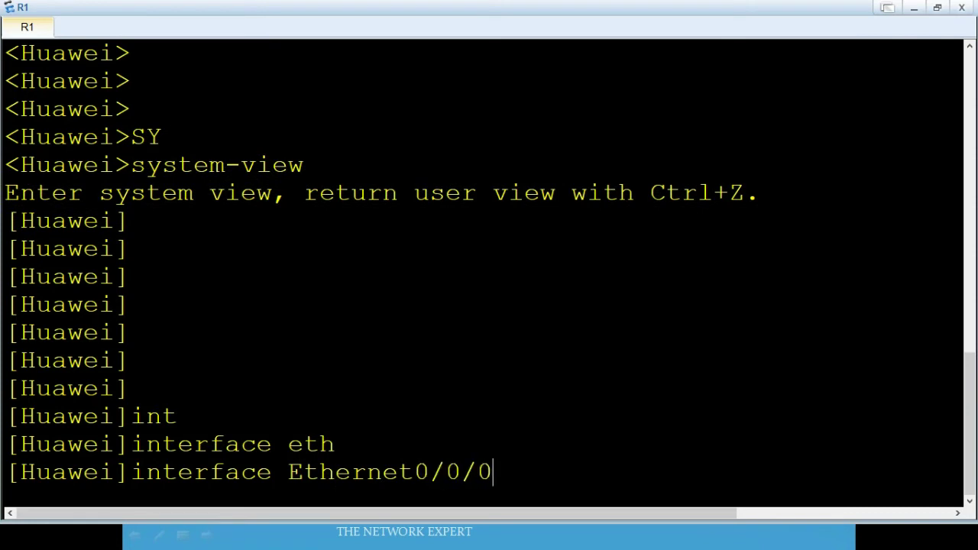
{"action": "key", "text": "Return"}
{"action": "key", "text": "Return"}
{"action": "key", "text": "Return"}
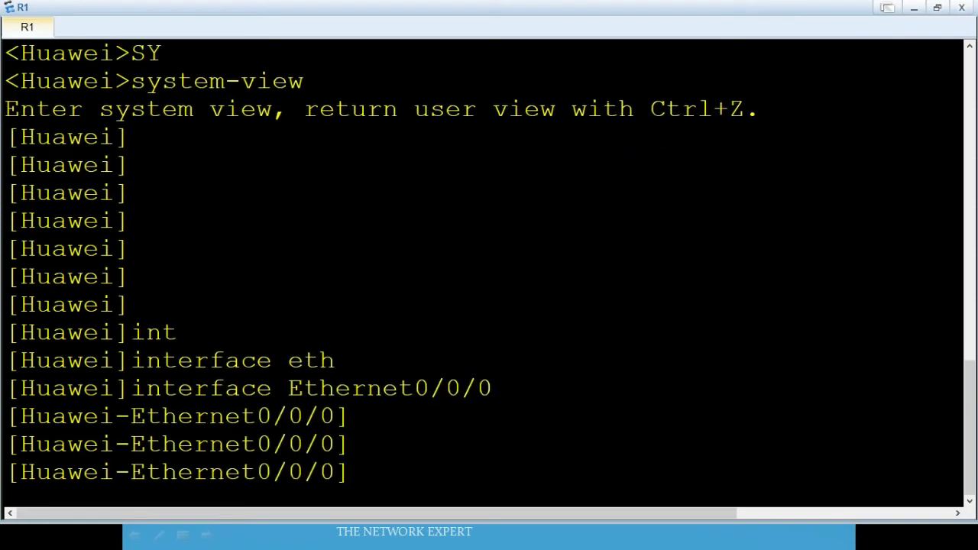
Step: Assign the IP address 192.168.1.1 with a mask length of 24 to R1's Ethernet0/0/0 interface
{"action": "type", "text": "ip add"}
{"action": "key", "text": "Tab"}
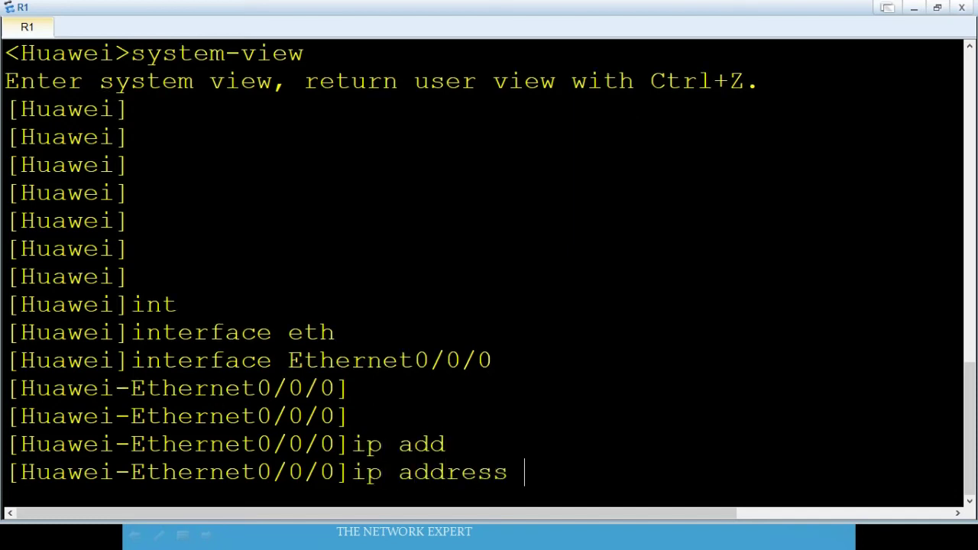
{"action": "type", "text": "192.16"}
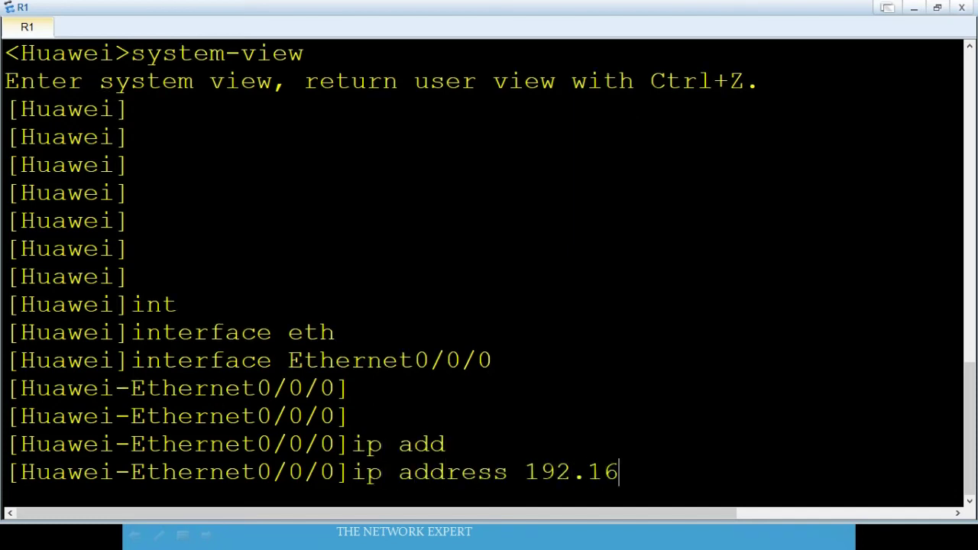
{"action": "type", "text": "8.1.1 ?"}
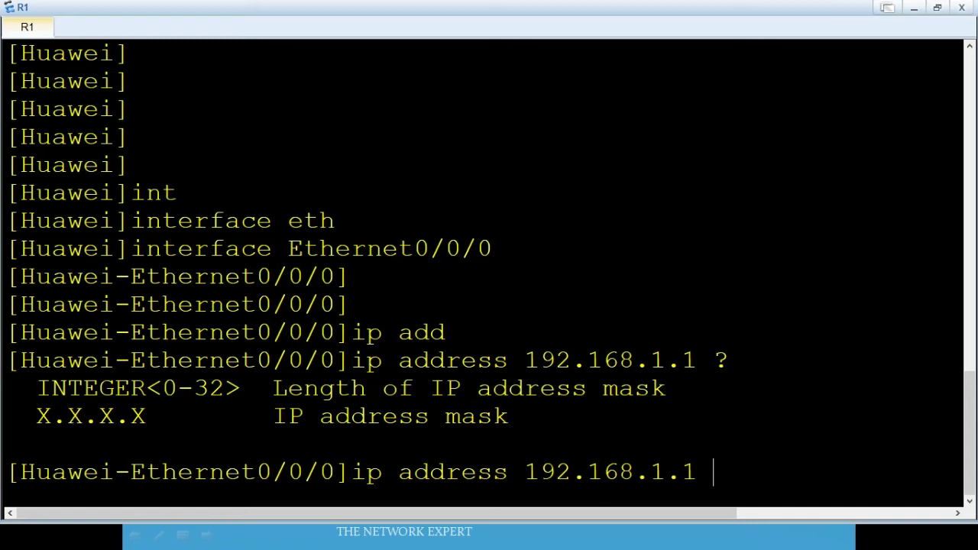
{"action": "type", "text": "24"}
{"action": "key", "text": "Return"}
{"action": "key", "text": "Return"}
{"action": "key", "text": "Return"}
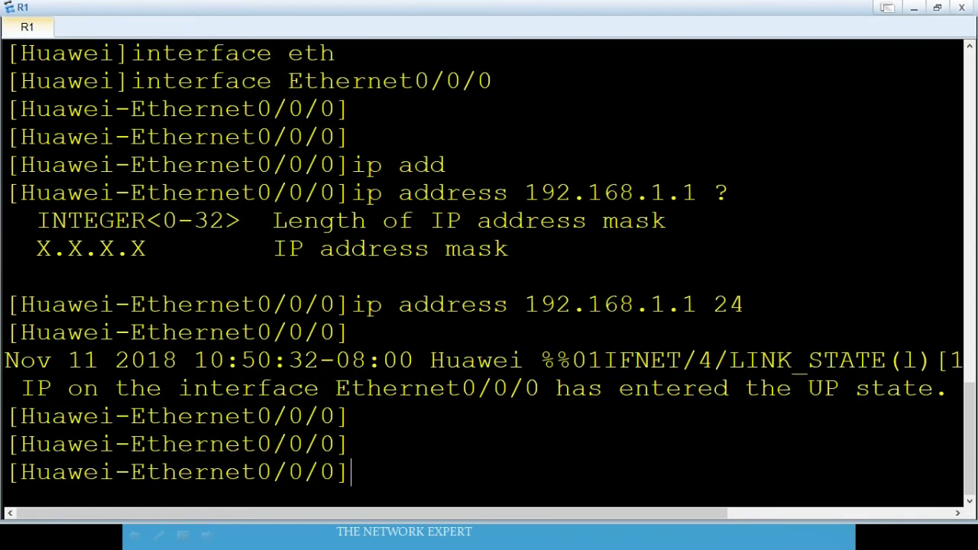
{"action": "key", "text": "Up"}
{"action": "key", "text": "BackSpace"}
{"action": "key", "text": "BackSpace"}
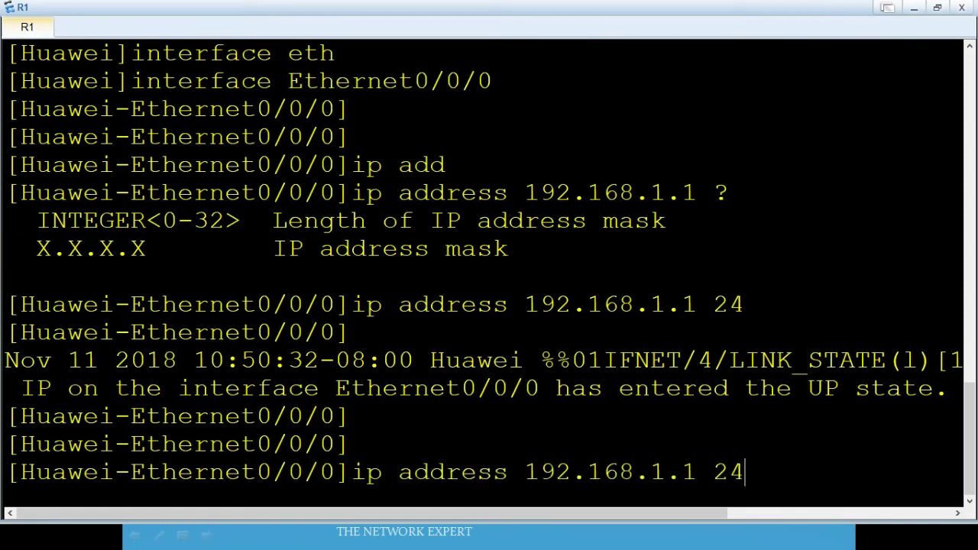
{"action": "type", "text": "255.2"}
{"action": "key", "text": "BackSpace"}
{"action": "key", "text": "BackSpace"}
{"action": "key", "text": "BackSpace"}
{"action": "key", "text": "BackSpace"}
{"action": "key", "text": "BackSpace"}
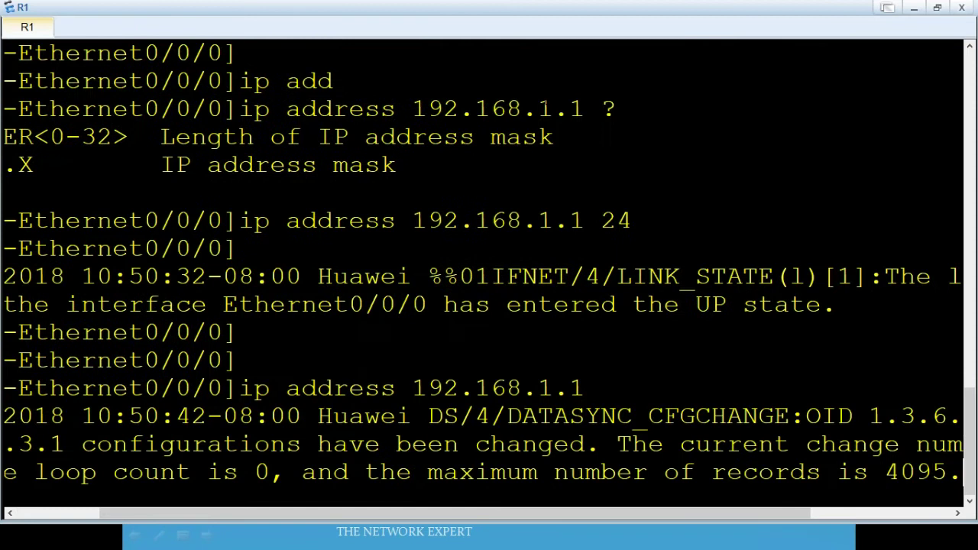
{"action": "key", "text": "Return"}
{"action": "key", "text": "Return"}
{"action": "key", "text": "Return"}
{"action": "key", "text": "Return"}
{"action": "key", "text": "Return"}
{"action": "key", "text": "Return"}
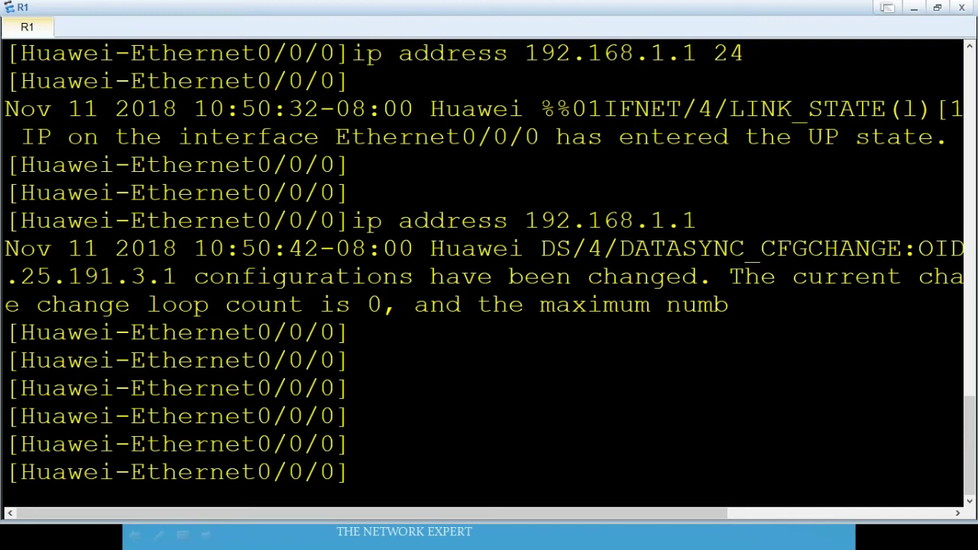
Step: Issue the undo shutdown command on R1's Ethernet0/0/0 interface
{"action": "type", "text": "unod"}
{"action": "key", "text": "BackSpace"}
{"action": "key", "text": "BackSpace"}
{"action": "type", "text": "d"}
{"action": "key", "text": "Tab"}
{"action": "type", "text": "shu"}
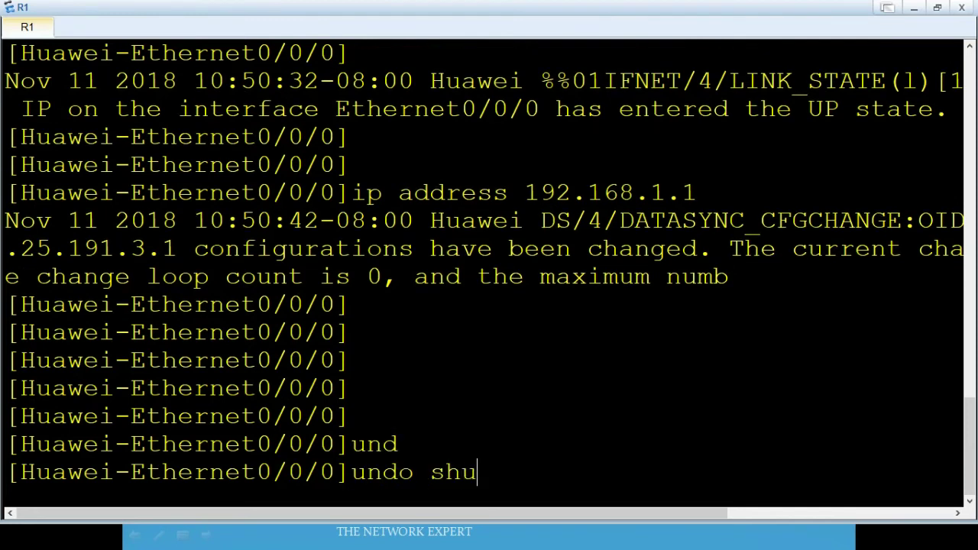
{"action": "key", "text": "Tab"}
{"action": "key", "text": "Return"}
{"action": "key", "text": "Return"}
{"action": "key", "text": "Return"}
{"action": "key", "text": "Return"}
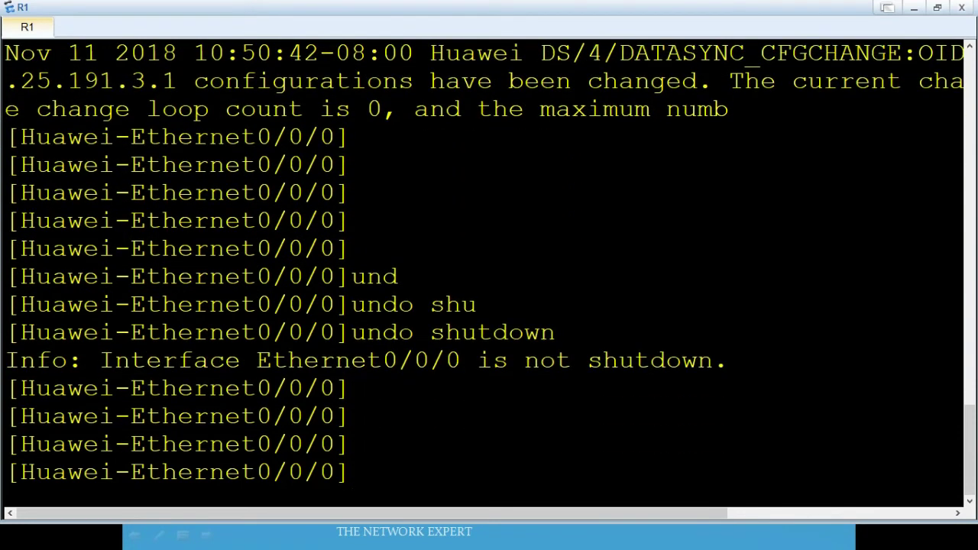
Step: Leave the Ethernet0/0/0 interface view and return to the system view with the quit command
{"action": "type", "text": "end"}
{"action": "key", "text": "Return"}
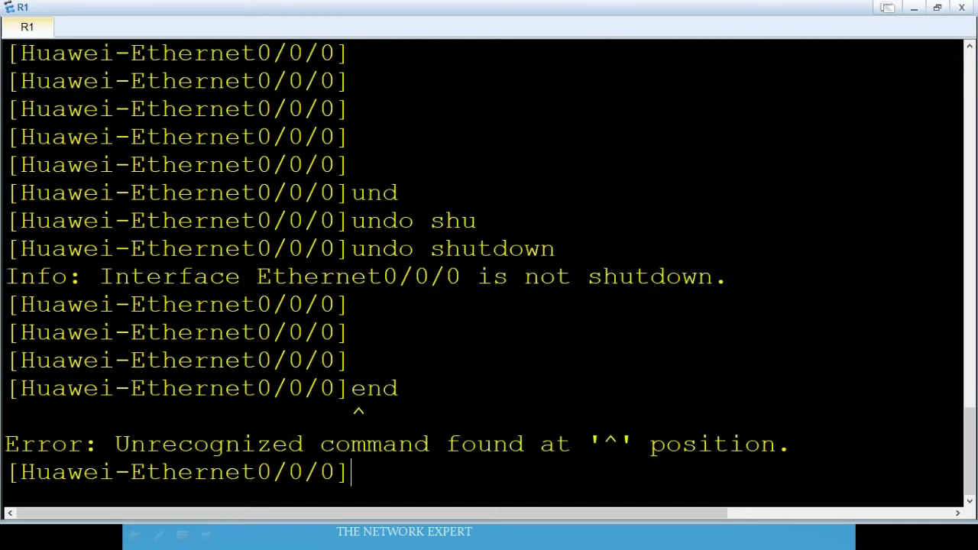
{"action": "type", "text": "quit"}
{"action": "key", "text": "Return"}
{"action": "key", "text": "Return"}
{"action": "key", "text": "Return"}
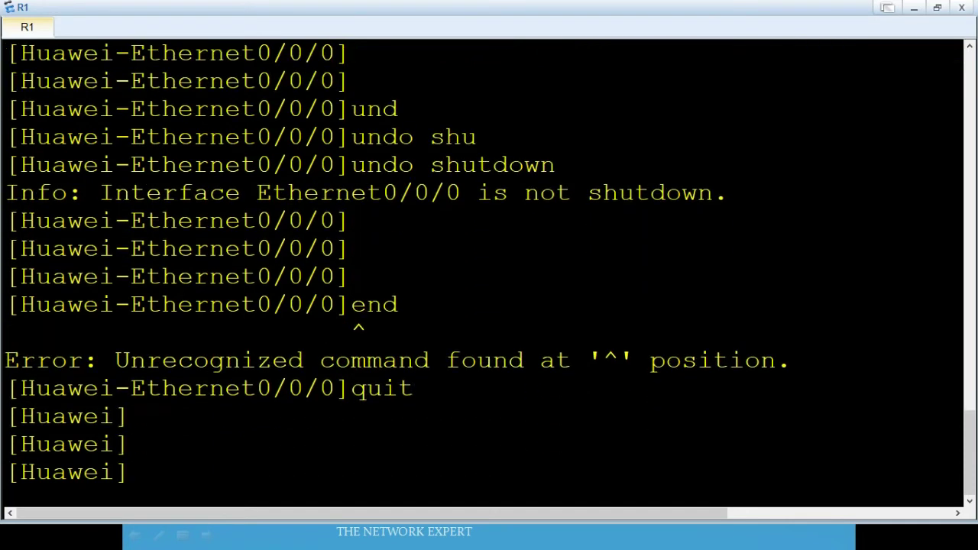
{"action": "key", "text": "Return"}
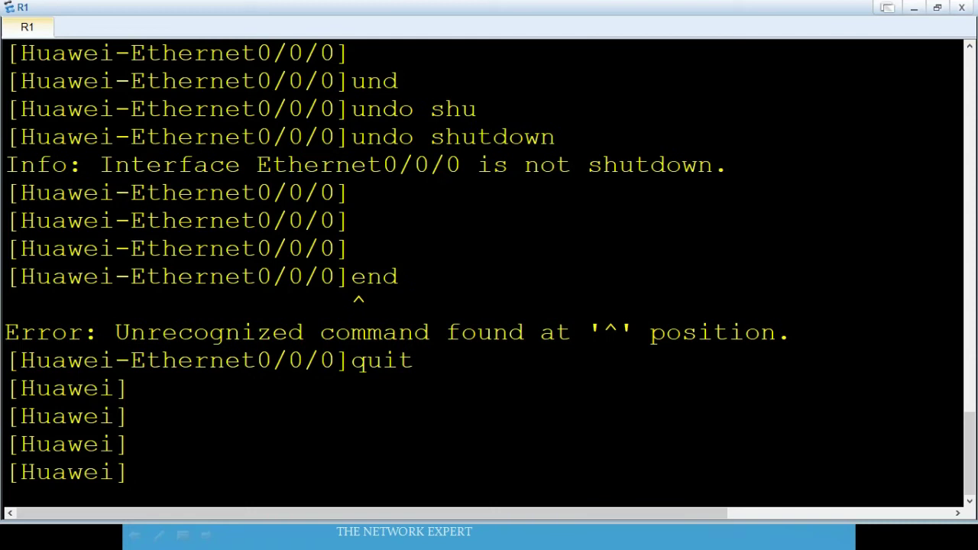
Step: Display R1's brief IP interface summary with display ip int b, review the addresses, and return to the topology
{"action": "type", "text": "dis"}
{"action": "key", "text": "Tab"}
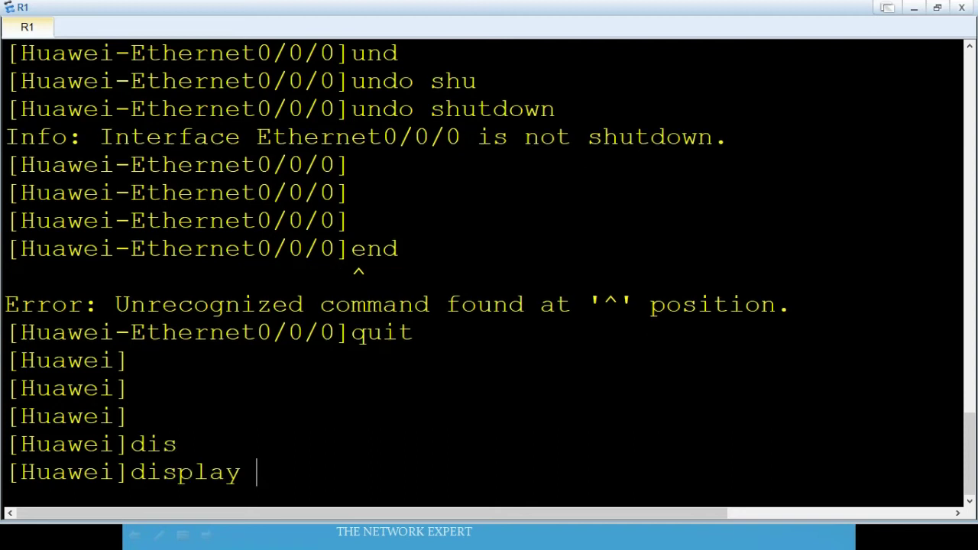
{"action": "type", "text": "ip int b"}
{"action": "key", "text": "Return"}
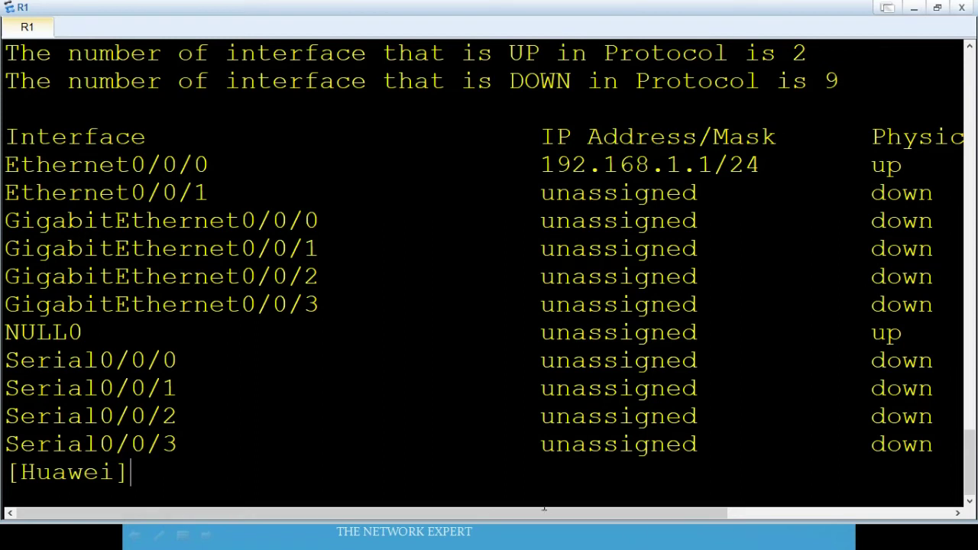
{"action": "mouse_move", "coordinate": [541, 510]}
{"action": "left_mouse_down"}
{"action": "mouse_move", "coordinate": [694, 467]}
{"action": "mouse_move", "coordinate": [706, 467]}
{"action": "mouse_move", "coordinate": [665, 477]}
{"action": "mouse_move", "coordinate": [728, 475]}
{"action": "mouse_move", "coordinate": [541, 511]}
{"action": "left_mouse_up"}
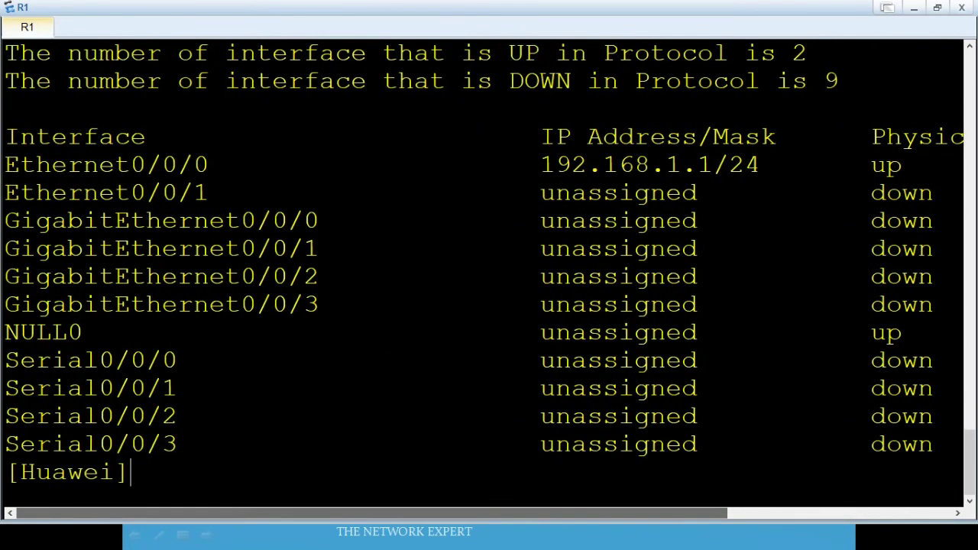
{"action": "key", "text": "alt+Tab"}
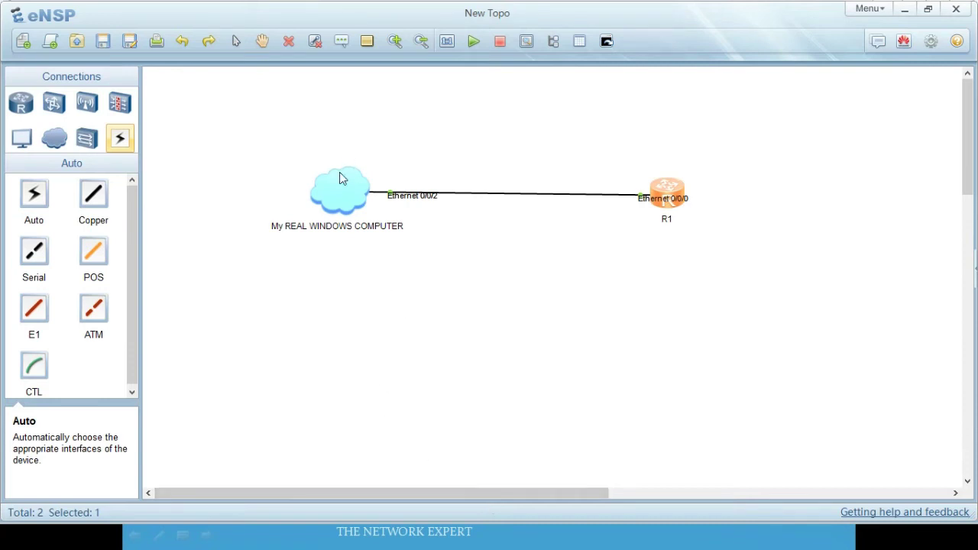
Step: Open a Windows Command Prompt with the cmd command
{"action": "key", "text": "alt+Tab"}
{"action": "key", "text": "alt+shift+Tab"}
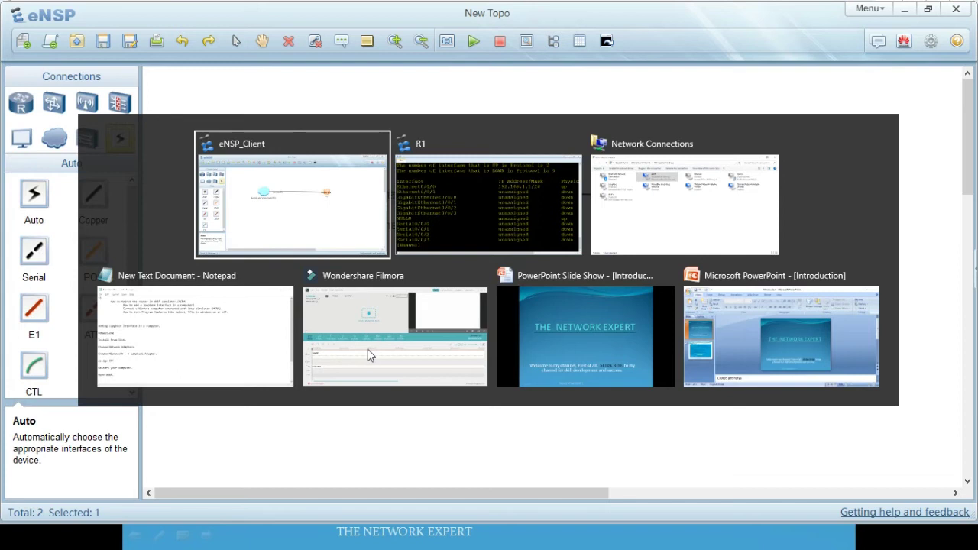
{"action": "key", "text": "super+r"}
{"action": "type", "text": "cmd"}
{"action": "key", "text": "Return"}
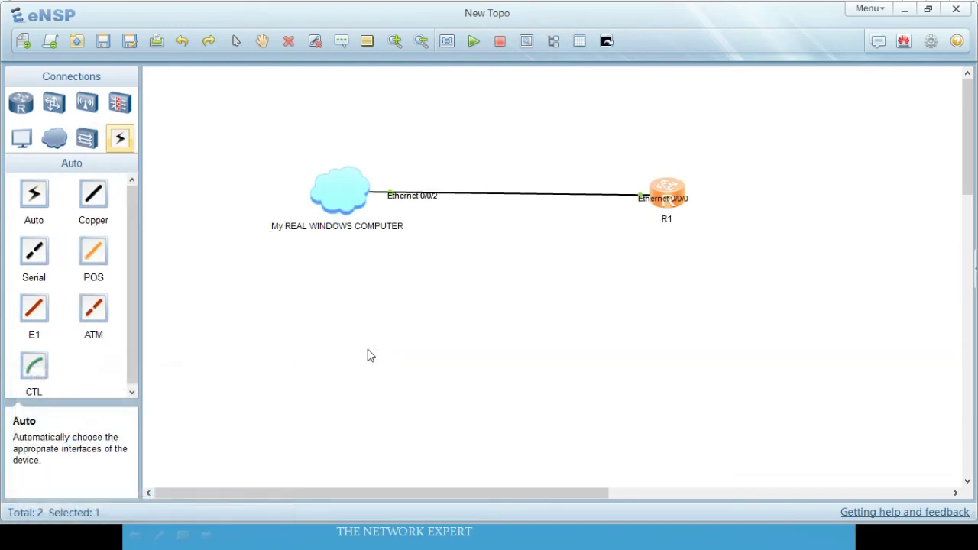
{"action": "key", "text": "Return"}
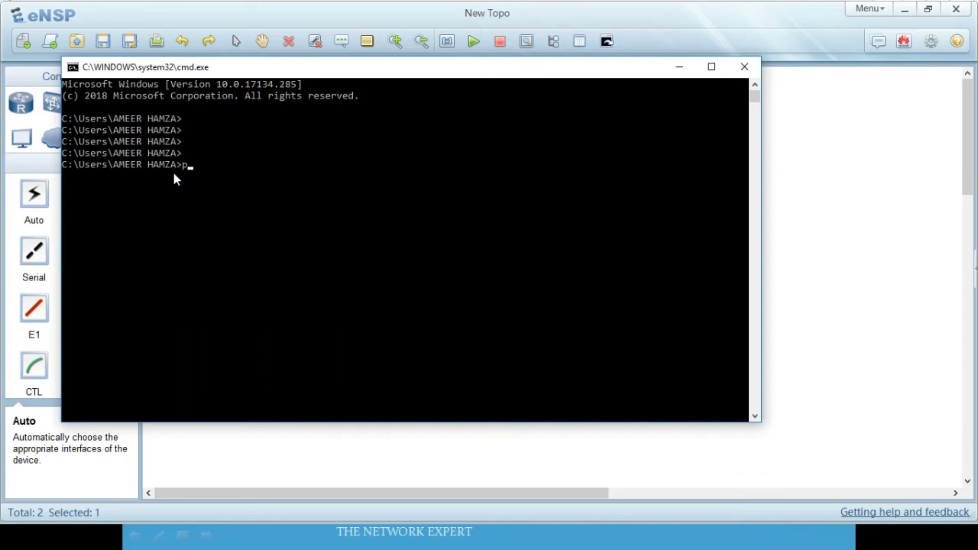
Step: Run ipconfig and examine the eNSP Ethernet adapter's IPv4 address, subnet mask and default gateway
{"action": "type", "text": "pconfig"}
{"action": "key", "text": "Return"}
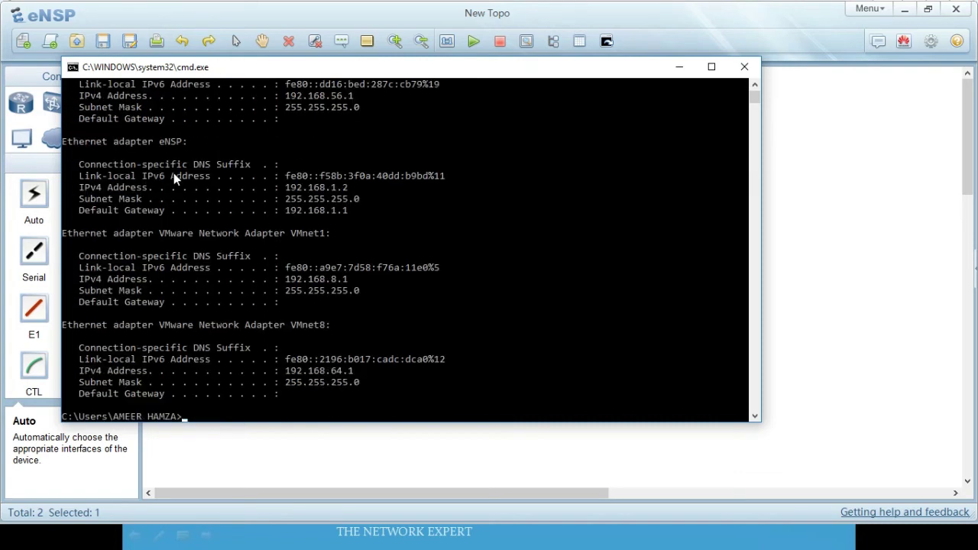
{"action": "left_click", "coordinate": [350, 209]}
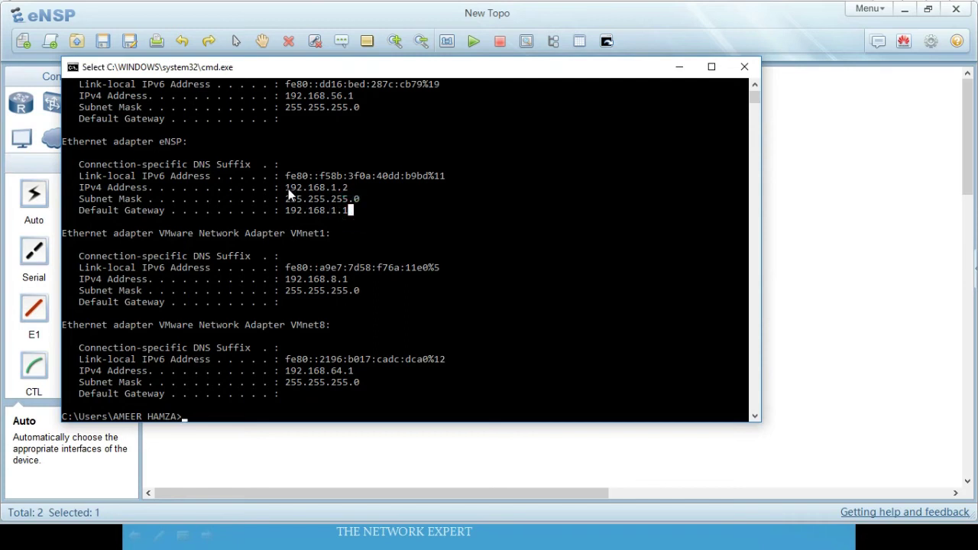
{"action": "left_click_drag", "start_coordinate": [285, 189], "coordinate": [360, 211]}
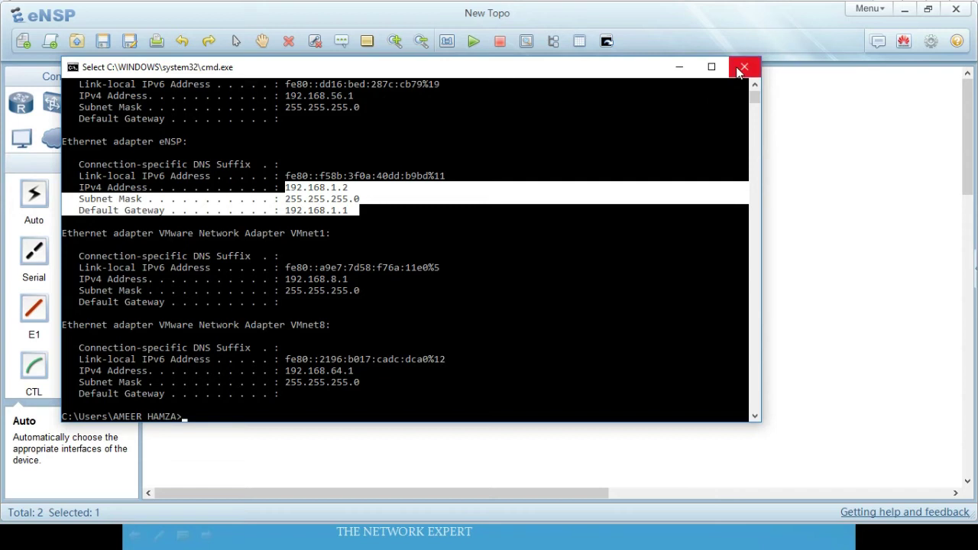
Step: Ping the router at 192.168.1.1 from the Command Prompt and review the replies
{"action": "left_click", "coordinate": [517, 221]}
{"action": "key", "text": "Return"}
{"action": "key", "text": "Return"}
{"action": "type", "text": "ping 192.168.1.1"}
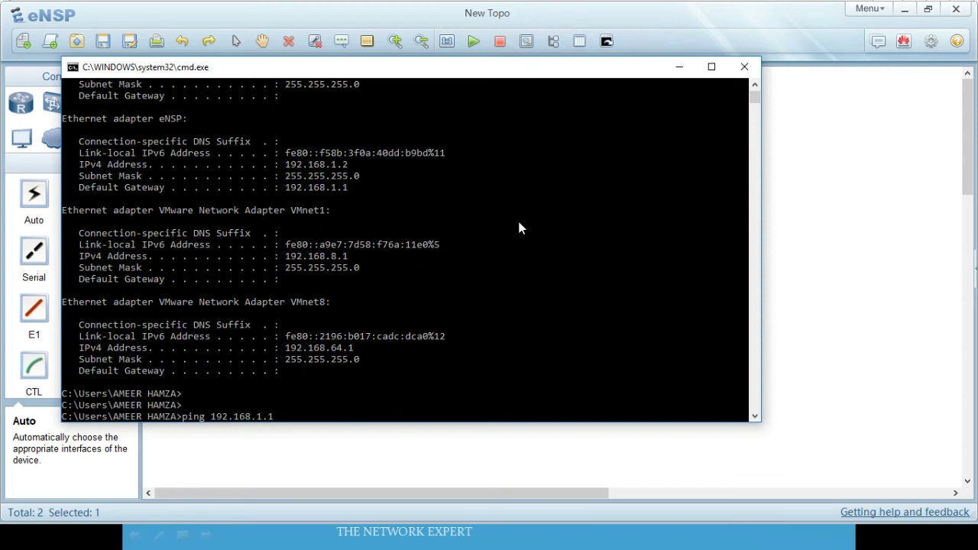
{"action": "key", "text": "Return"}
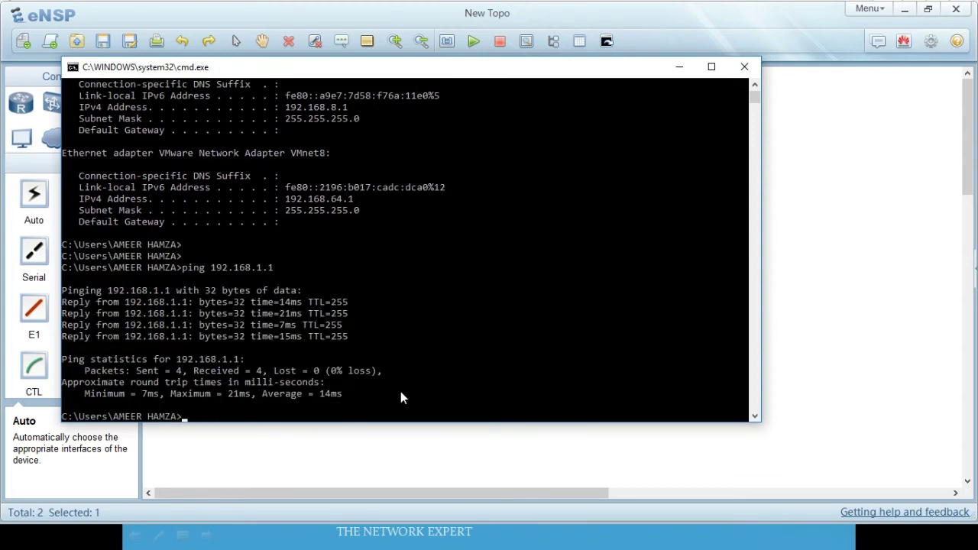
{"action": "left_click_drag", "start_coordinate": [354, 326], "coordinate": [89, 307]}
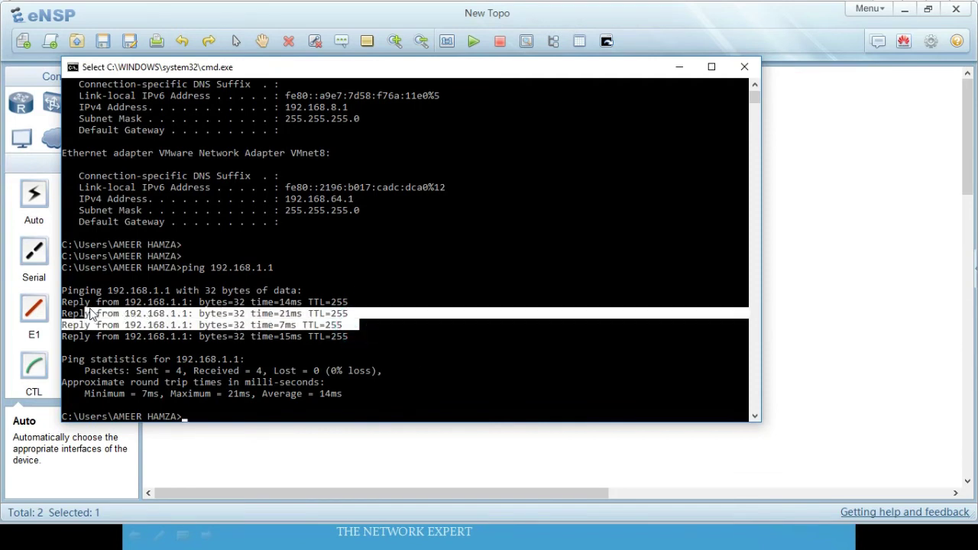
{"action": "key", "text": "Return"}
{"action": "key", "text": "Return"}
{"action": "key", "text": "Return"}
{"action": "key", "text": "Return"}
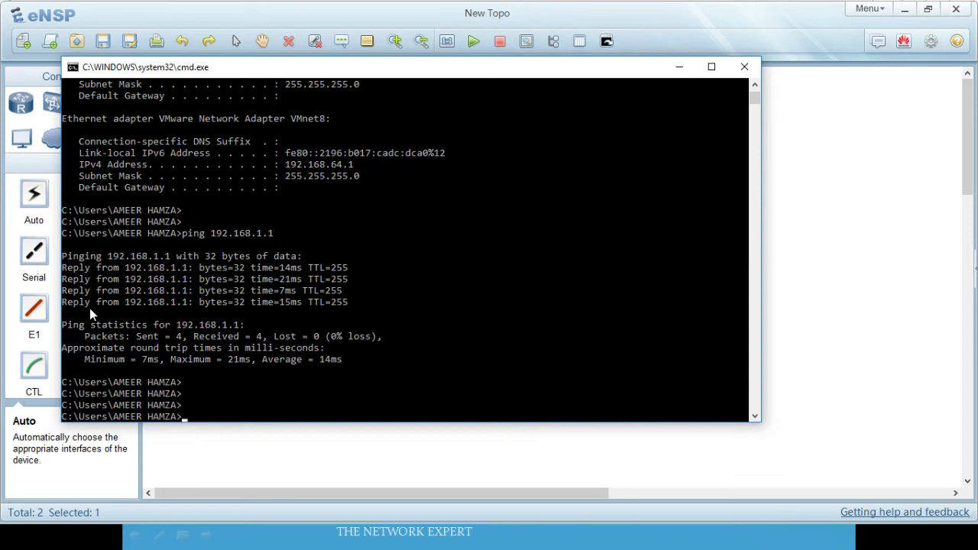
Step: Try to open a Telnet session from the Command Prompt to the router at 192.168.1.1
{"action": "type", "text": "telnet ?192.168.1."}
{"action": "key", "text": "Return"}
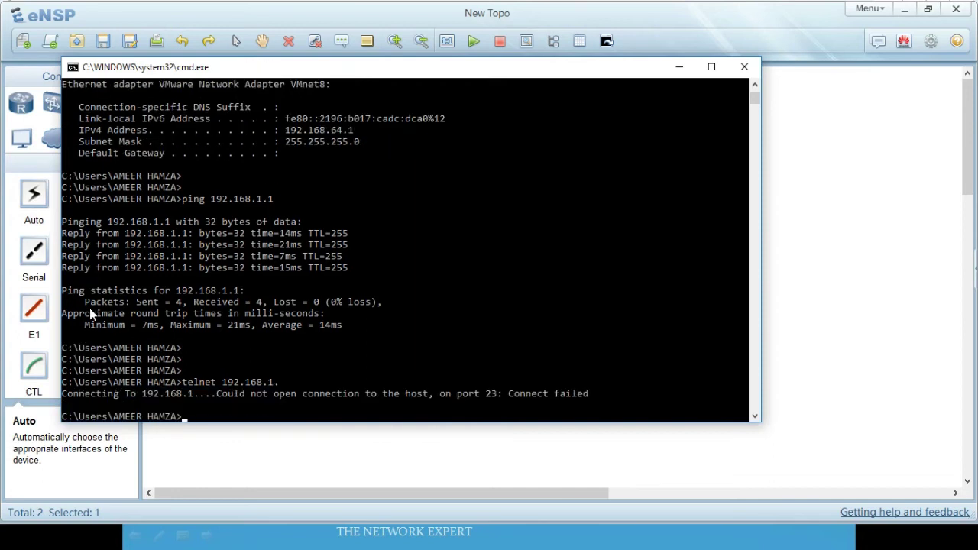
{"action": "key", "text": "Up"}
{"action": "type", "text": "1"}
{"action": "key", "text": "Return"}
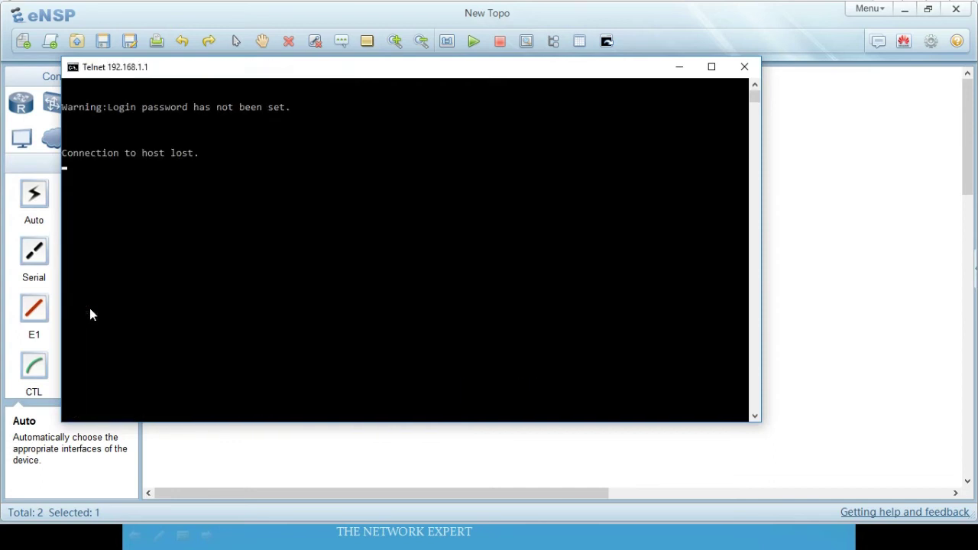
{"action": "key", "text": "Return"}
{"action": "key", "text": "Return"}
{"action": "key", "text": "Return"}
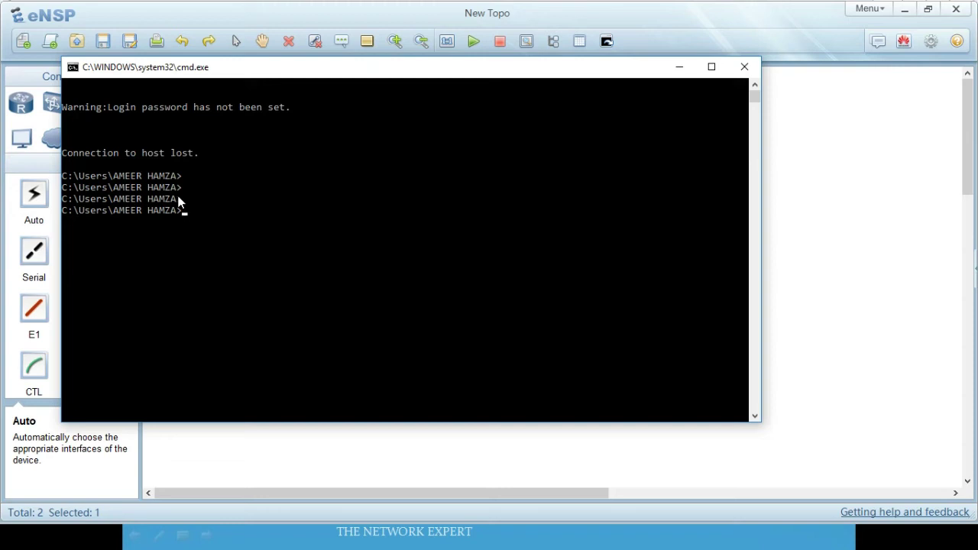
{"action": "key", "text": "Up"}
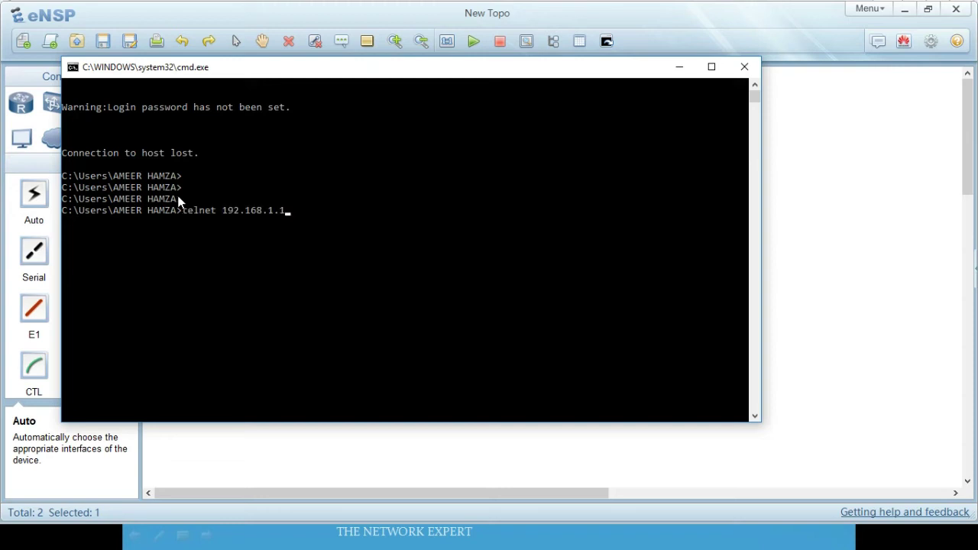
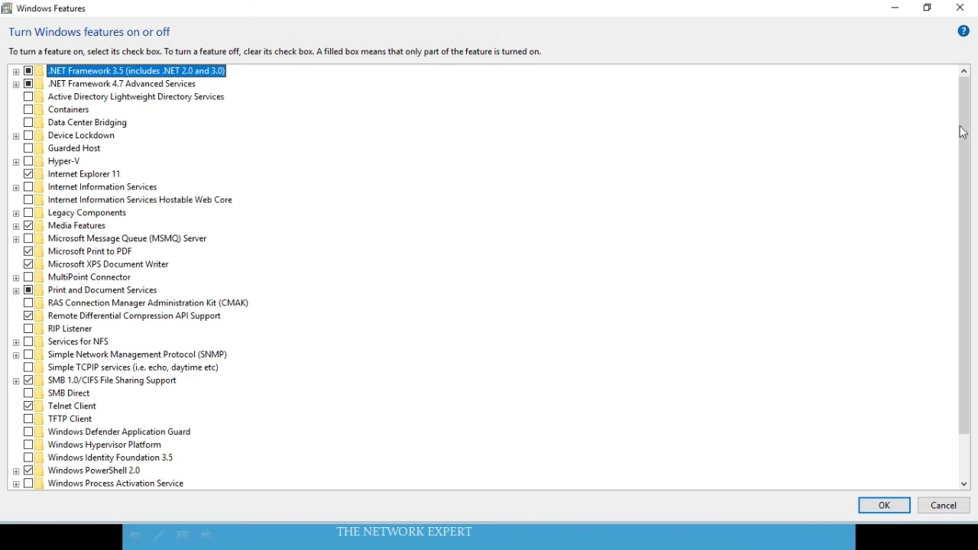
Step: Check the Telnet Client entry in the Windows Features list, and return to the Command Prompt
{"action": "left_click_drag", "start_coordinate": [970, 135], "coordinate": [967, 219]}
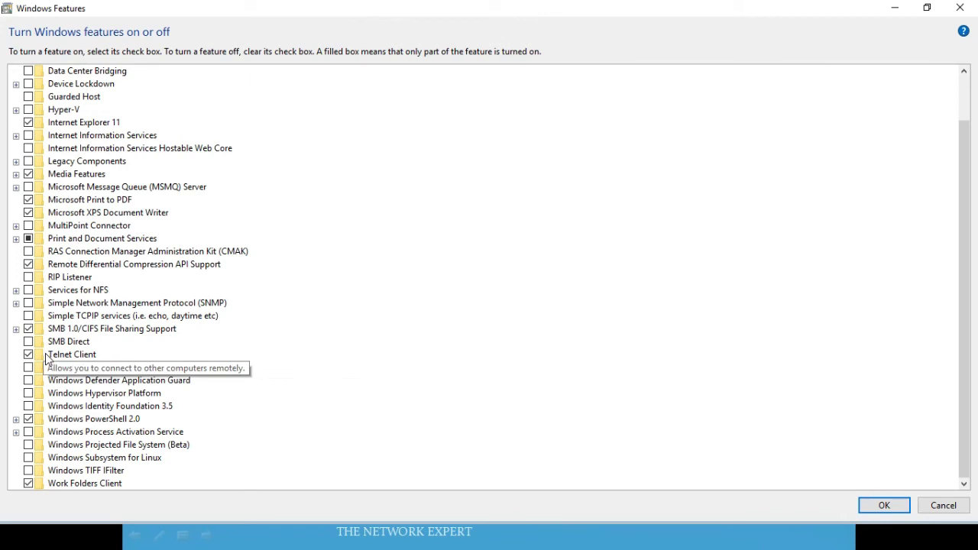
{"action": "key", "text": "alt+Tab"}
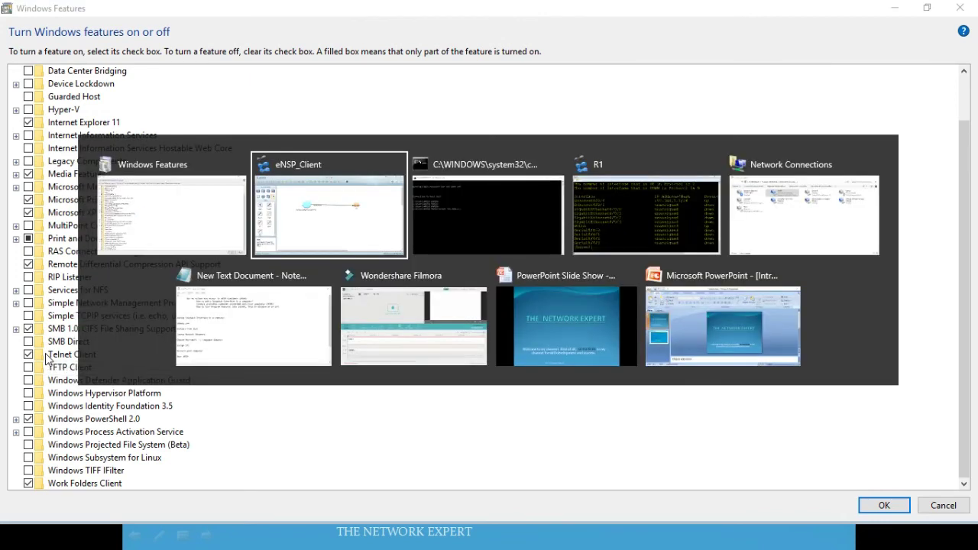
{"action": "key", "text": "Tab"}
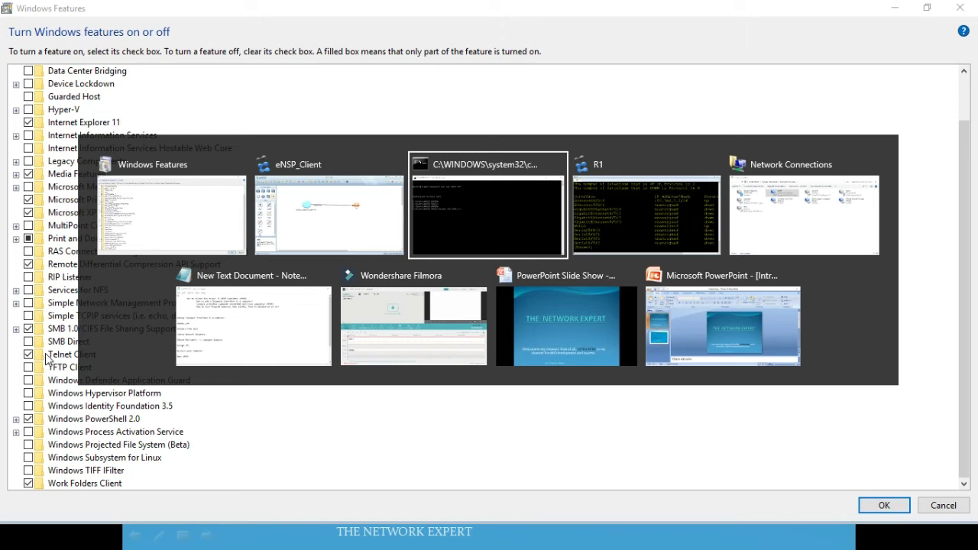
{"action": "key", "text": "Return"}
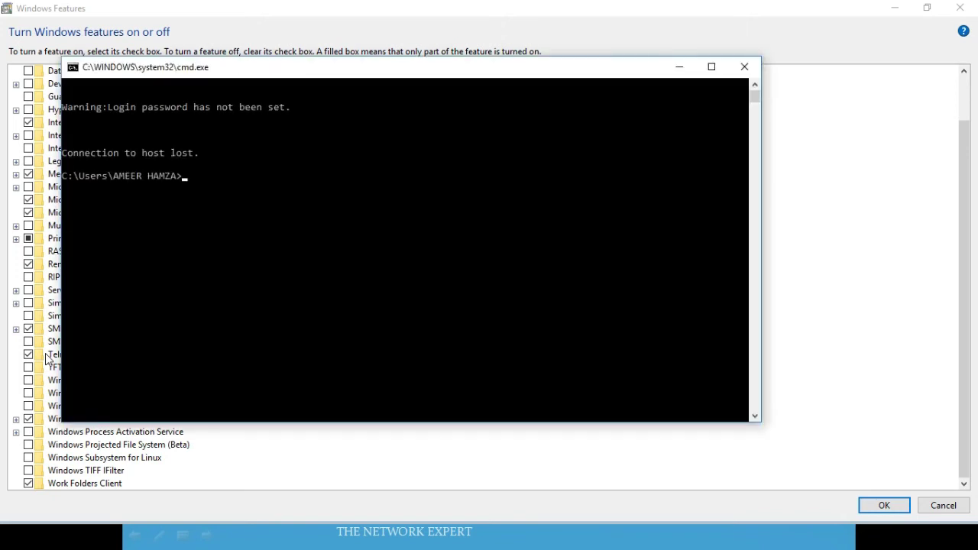
{"action": "key", "text": "Return"}
Step: Switch to R1's console window and bring up fresh system view prompts
{"action": "key", "text": "alt+Tab"}
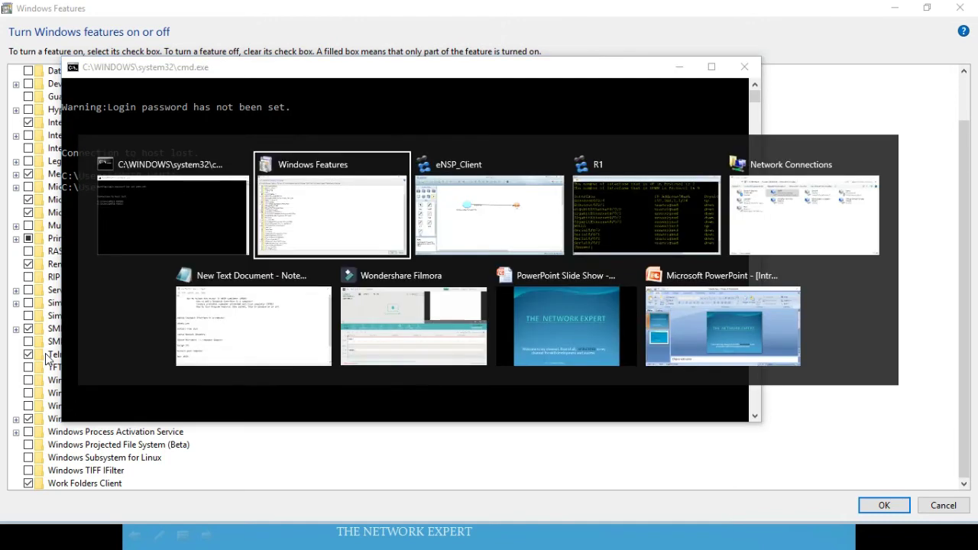
{"action": "key", "text": "alt+Tab"}
{"action": "key", "text": "alt+Tab"}
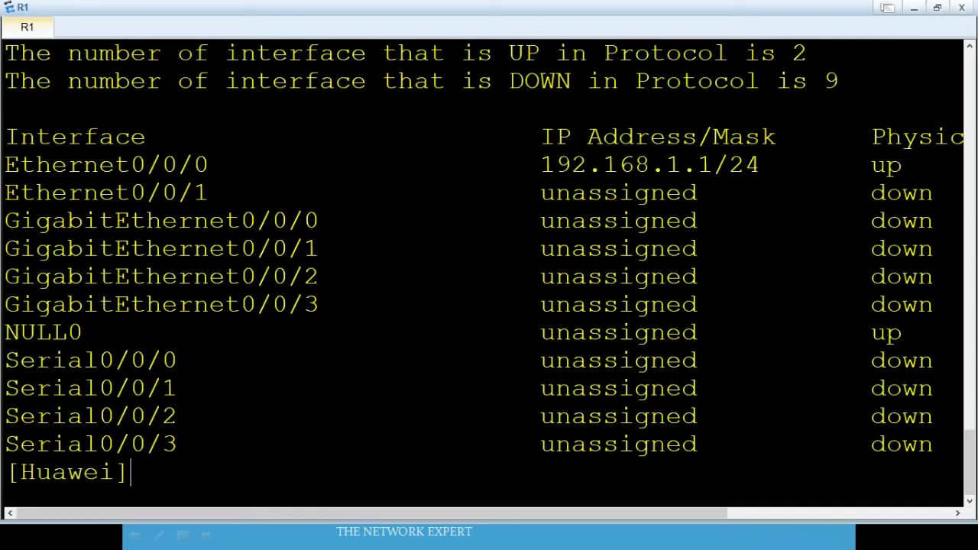
{"action": "key", "text": "Return"}
{"action": "key", "text": "Return"}
{"action": "key", "text": "Return"}
{"action": "key", "text": "Return"}
{"action": "key", "text": "Return"}
{"action": "key", "text": "Return"}
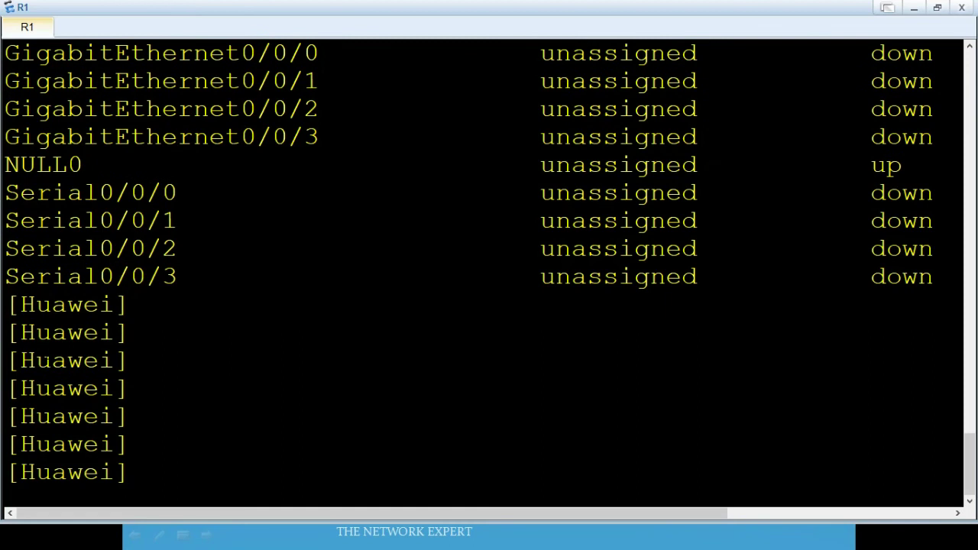
Step: List R1's telnet command options and enable its Telnet server with telnet server enable
{"action": "type", "text": "tel"}
{"action": "key", "text": "Tab"}
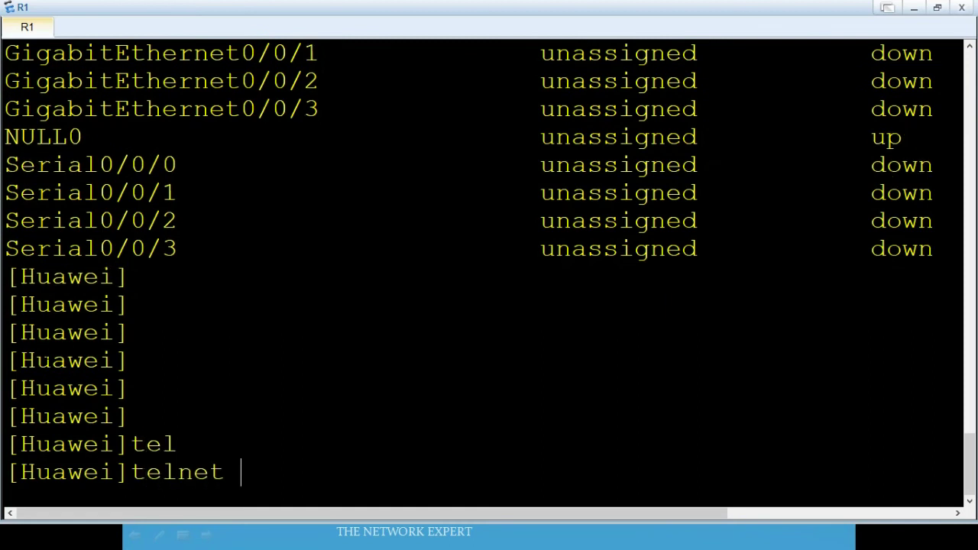
{"action": "type", "text": "?"}
{"action": "type", "text": "ser"}
{"action": "key", "text": "Tab"}
{"action": "type", "text": "en"}
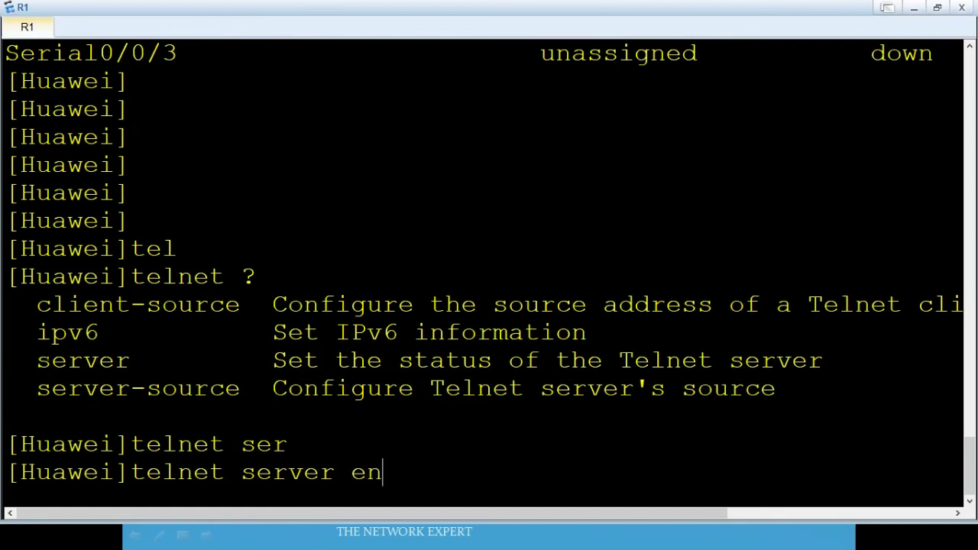
{"action": "key", "text": "Tab"}
{"action": "key", "text": "Return"}
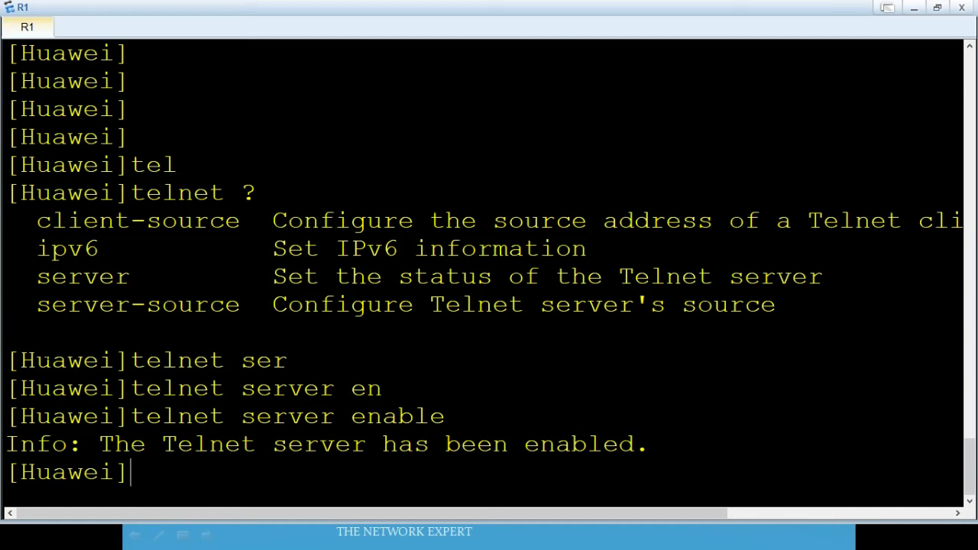
Step: List the user-interface options and enter the view for VTY lines 0 to 4 with user-interface vty 0 4
{"action": "type", "text": "use"}
{"action": "key", "text": "Tab"}
{"action": "type", "text": "r-in"}
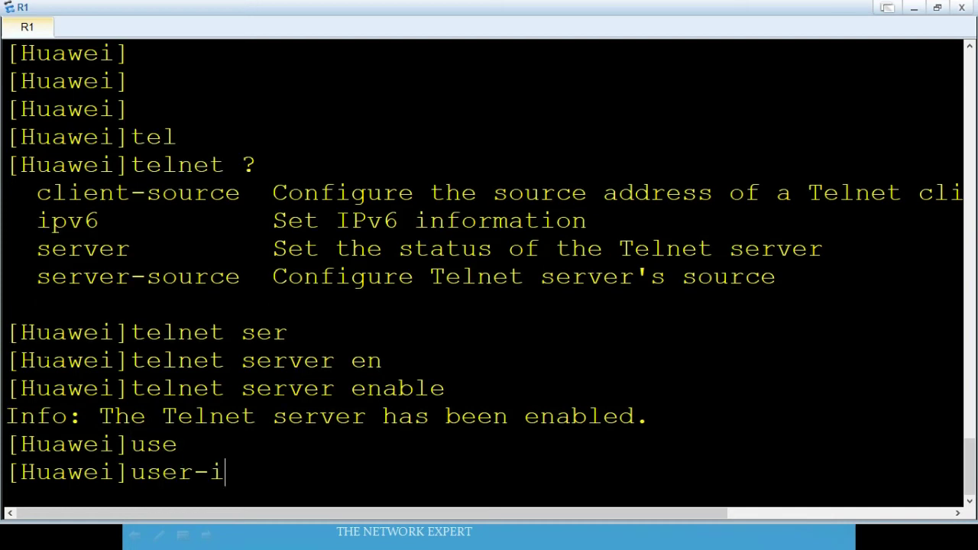
{"action": "key", "text": "Tab"}
{"action": "type", "text": "?"}
{"action": "type", "text": "vty"}
{"action": "key", "text": "Tab"}
{"action": "type", "text": "0 4"}
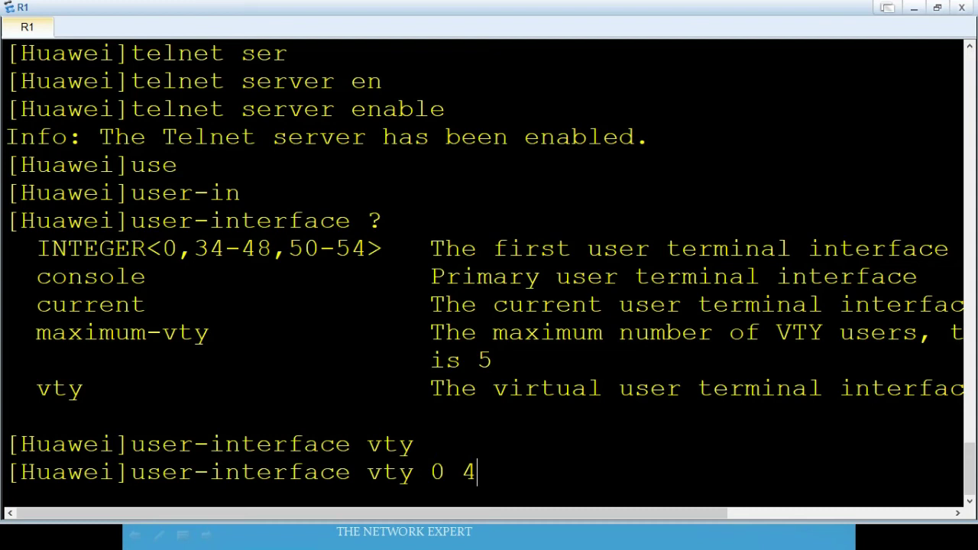
{"action": "key", "text": "Return"}
{"action": "key", "text": "Return"}
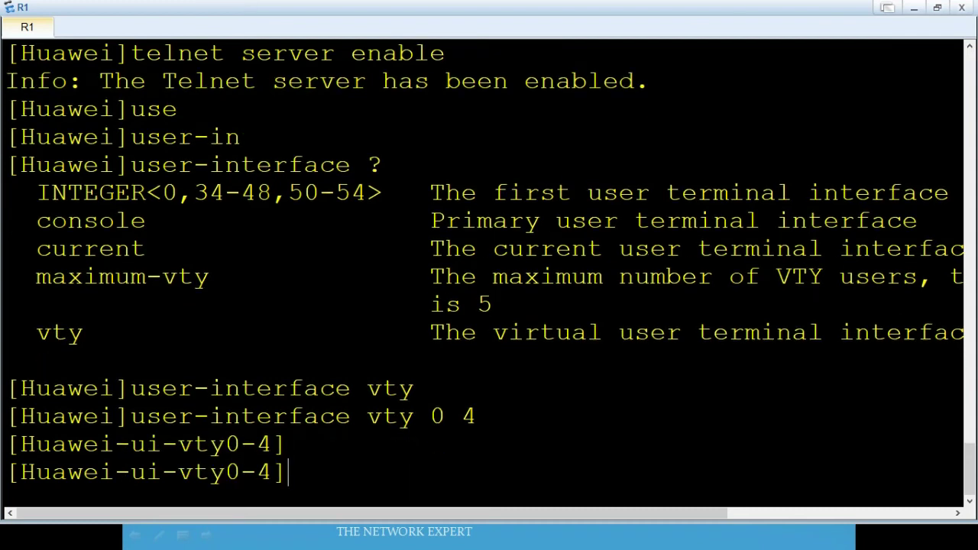
{"action": "key", "text": "Return"}
{"action": "key", "text": "Return"}
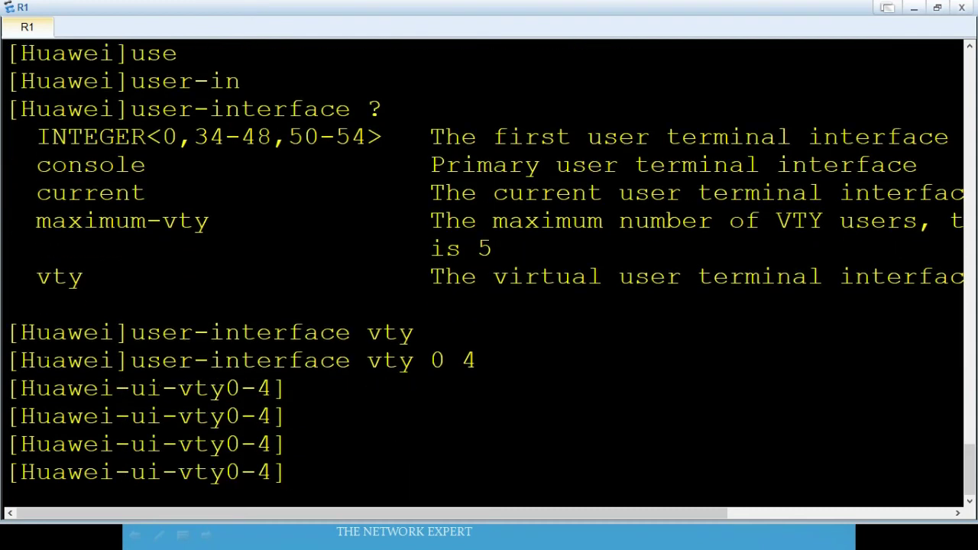
Step: Display the help list of commands available in the VTY 0-4 user-interface view
{"action": "type", "text": "?"}
{"action": "key", "text": "space"}
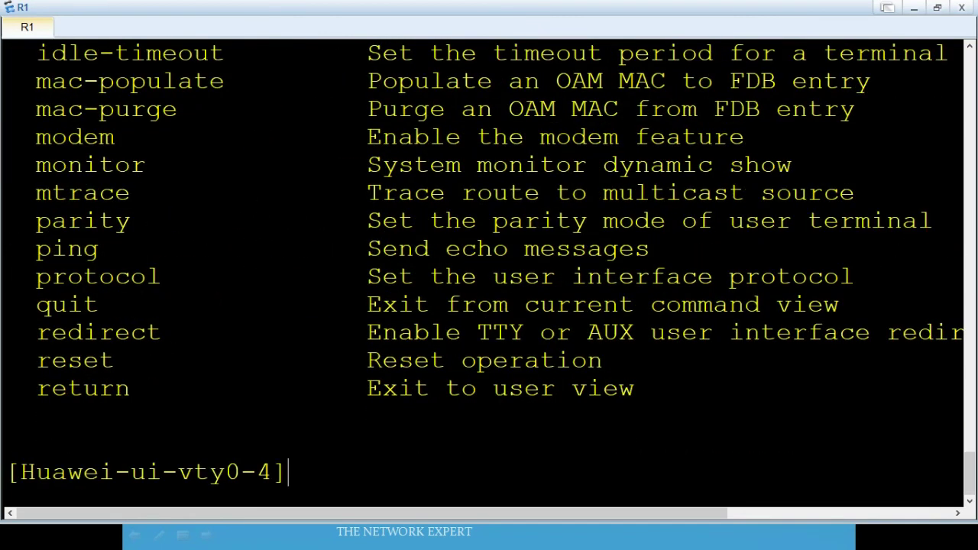
{"action": "key", "text": "Return"}
{"action": "key", "text": "Return"}
{"action": "key", "text": "Return"}
{"action": "key", "text": "Return"}
{"action": "key", "text": "Return"}
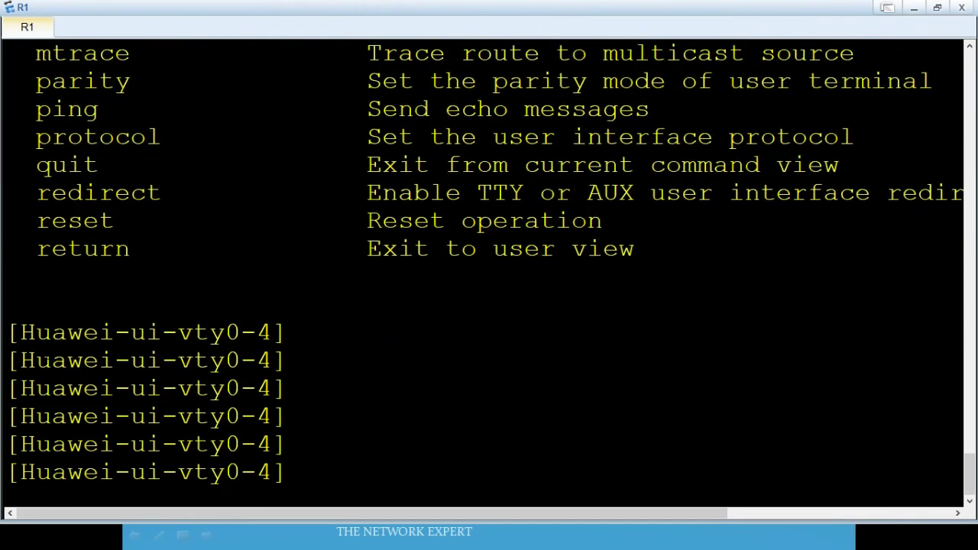
{"action": "type", "text": "us"}
{"action": "key", "text": "Tab"}
{"action": "type", "text": "aut"}
{"action": "key", "text": "Tab"}
{"action": "key", "text": "BackSpace"}
{"action": "type", "text": "he"}
{"action": "key", "text": "Tab"}
{"action": "key", "text": "BackSpace"}
{"action": "key", "text": "BackSpace"}
{"action": "key", "text": "BackSpace"}
{"action": "key", "text": "BackSpace"}
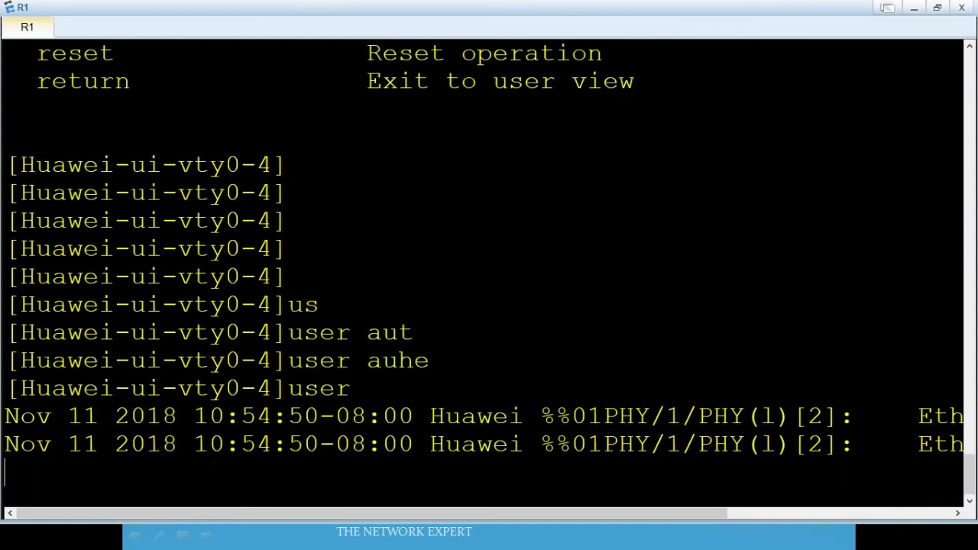
{"action": "key", "text": "BackSpace"}
{"action": "key", "text": "BackSpace"}
{"action": "key", "text": "Return"}
{"action": "key", "text": "Return"}
{"action": "key", "text": "Return"}
Step: List the authentication-mode options for VTY lines 0 to 4 and complete the command with none, without running it
{"action": "type", "text": "au"}
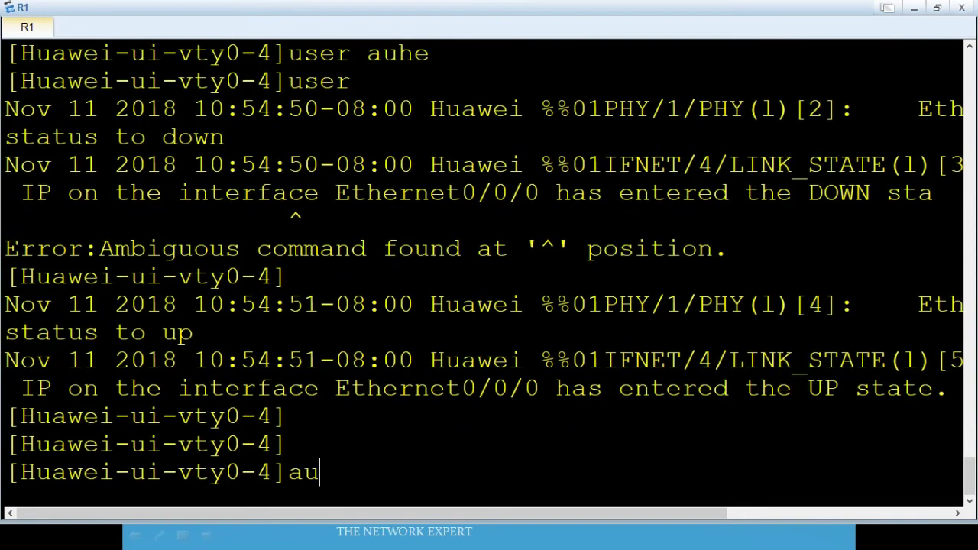
{"action": "key", "text": "Tab"}
{"action": "type", "text": "th"}
{"action": "key", "text": "Tab"}
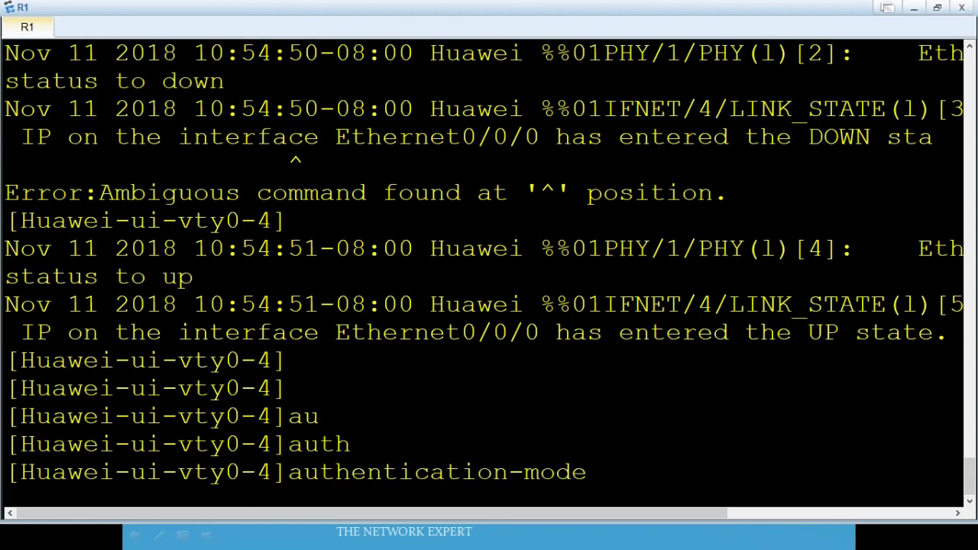
{"action": "type", "text": "?non"}
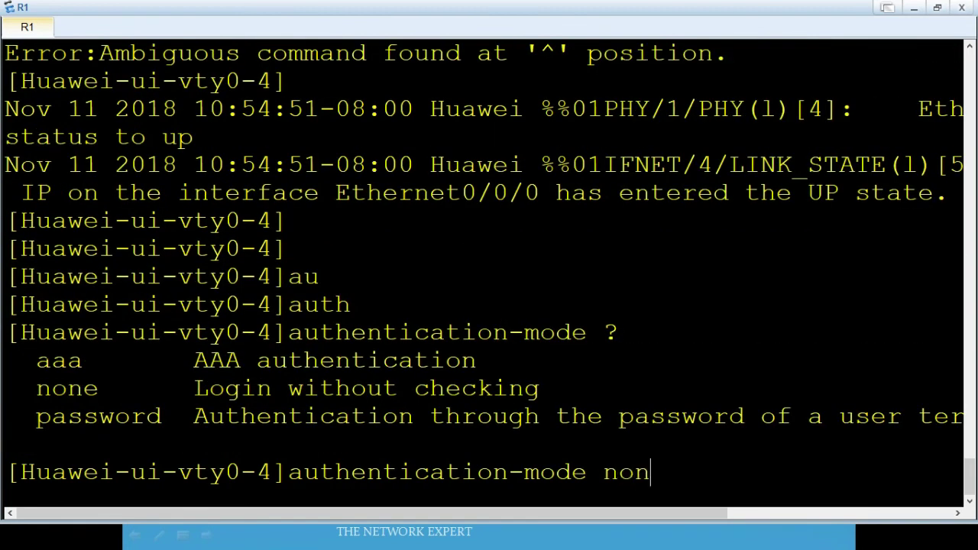
{"action": "key", "text": "Tab"}
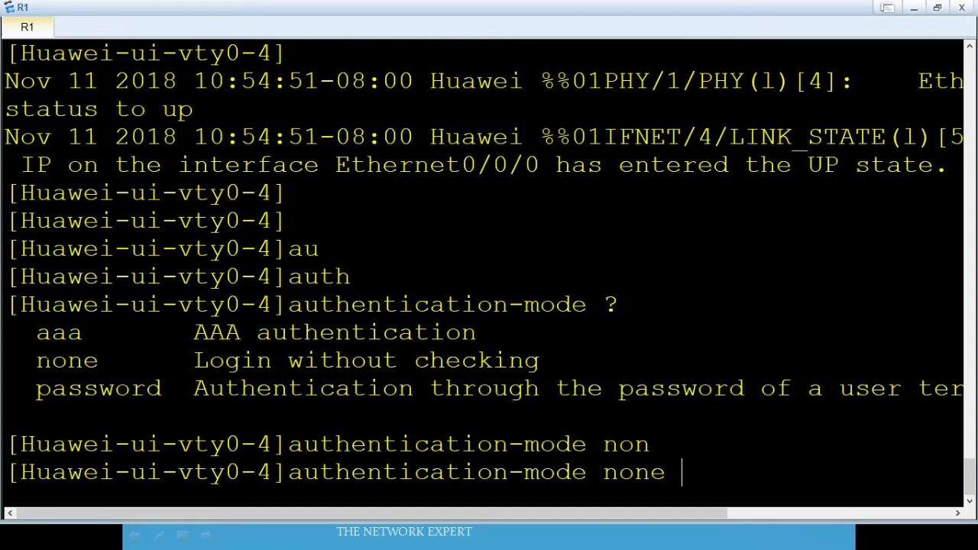
Step: Swap none for password in the authentication-mode command, list what parameters it accepts, and remove the option again
{"action": "key", "text": "BackSpace"}
{"action": "key", "text": "BackSpace"}
{"action": "key", "text": "BackSpace"}
{"action": "key", "text": "BackSpace"}
{"action": "key", "text": "BackSpace"}
{"action": "type", "text": "pas"}
{"action": "key", "text": "Tab"}
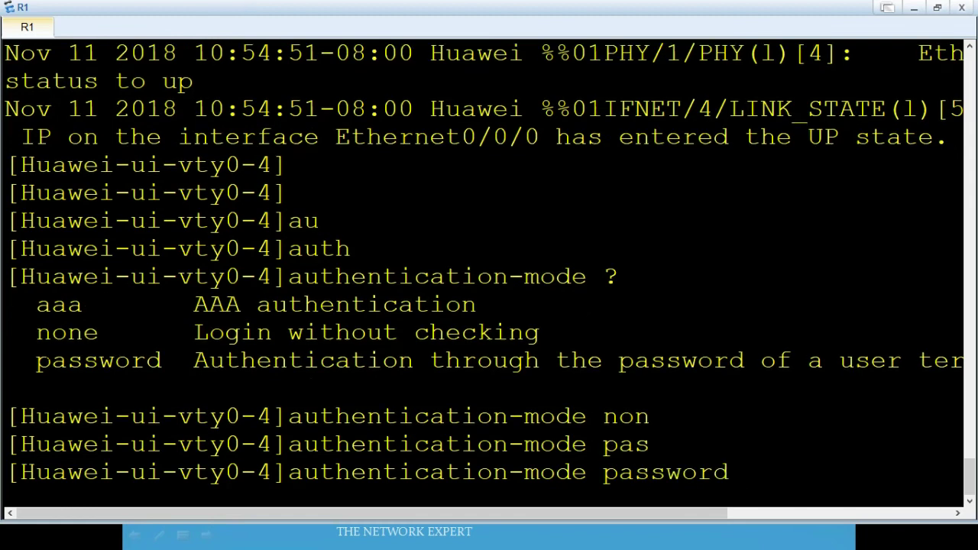
{"action": "type", "text": "?"}
{"action": "key", "text": "BackSpace"}
{"action": "key", "text": "BackSpace"}
{"action": "key", "text": "BackSpace"}
{"action": "key", "text": "BackSpace"}
{"action": "key", "text": "BackSpace"}
{"action": "key", "text": "BackSpace"}
{"action": "key", "text": "BackSpace"}
{"action": "key", "text": "BackSpace"}
{"action": "key", "text": "BackSpace"}
{"action": "key", "text": "BackSpace"}
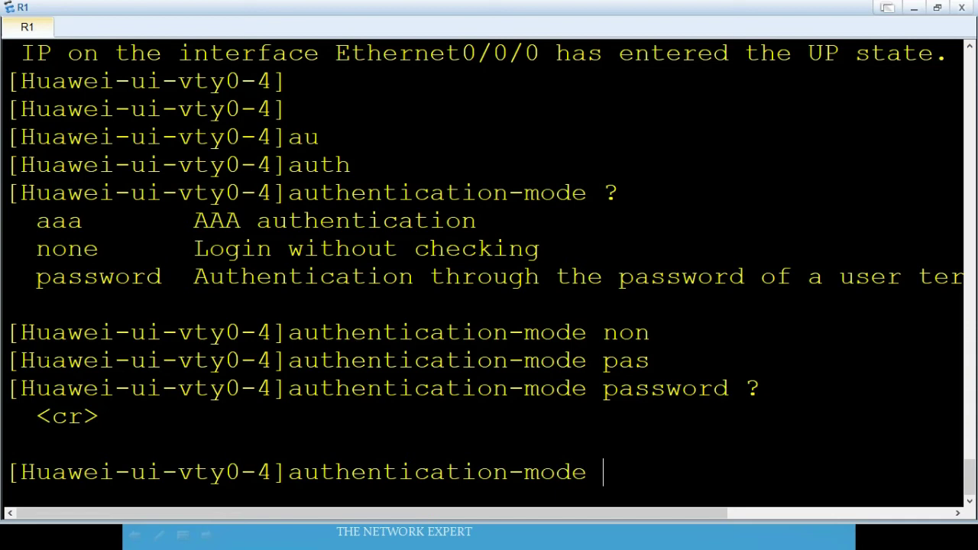
Step: Set the authentication mode of VTY lines 0 to 4 to none with authentication-mode none
{"action": "type", "text": "no"}
{"action": "key", "text": "Tab"}
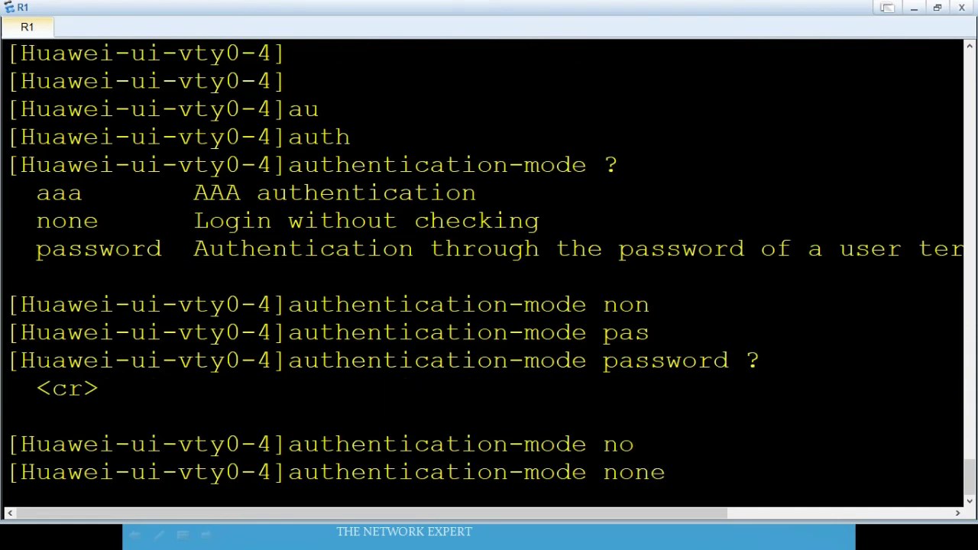
{"action": "key", "text": "Return"}
{"action": "key", "text": "Return"}
{"action": "key", "text": "Return"}
Step: Try to run the set command without parameters in the VTY 0-4 view
{"action": "type", "text": "s"}
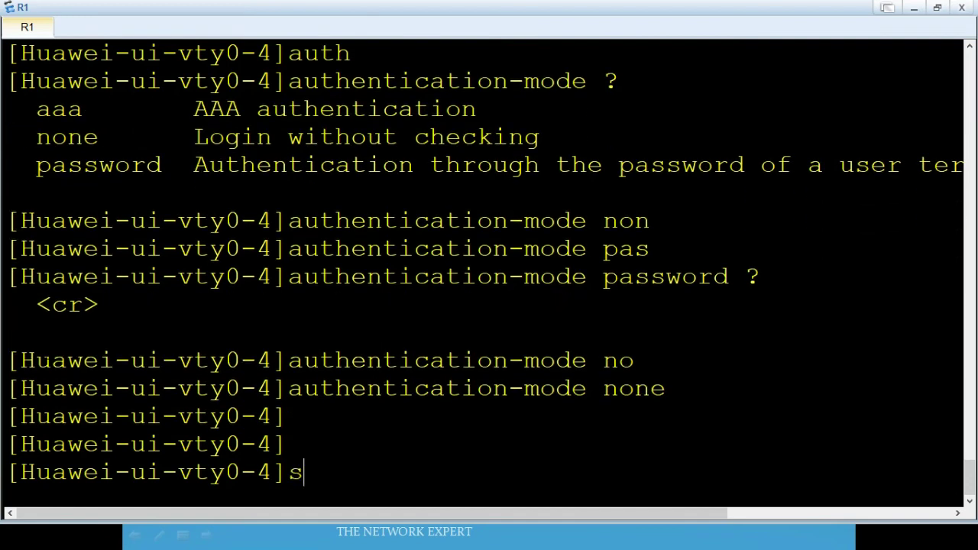
{"action": "type", "text": "et"}
{"action": "key", "text": "Tab"}
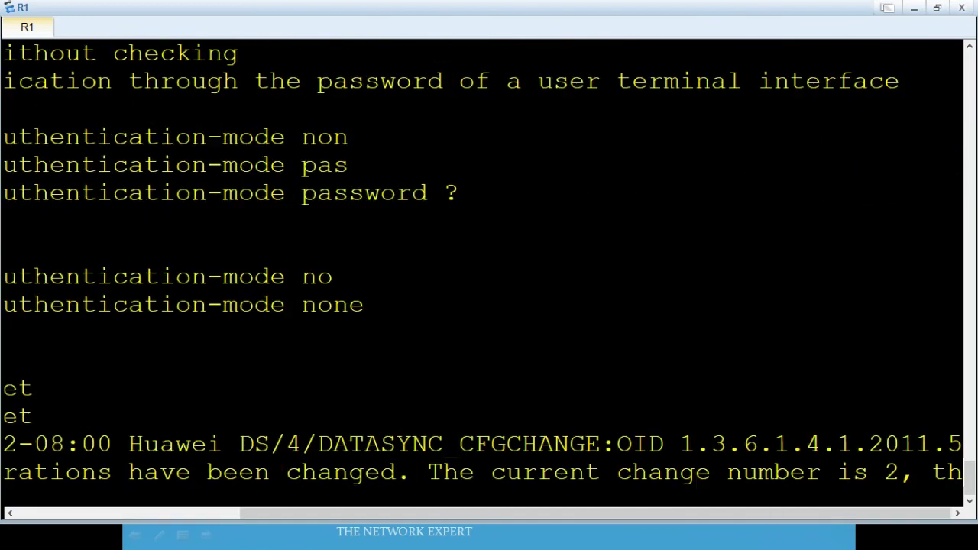
{"action": "key", "text": "Return"}
{"action": "key", "text": "Return"}
{"action": "key", "text": "Return"}
Step: List the parameters of set, set authentication and set authentication password using the command-line help
{"action": "type", "text": "se"}
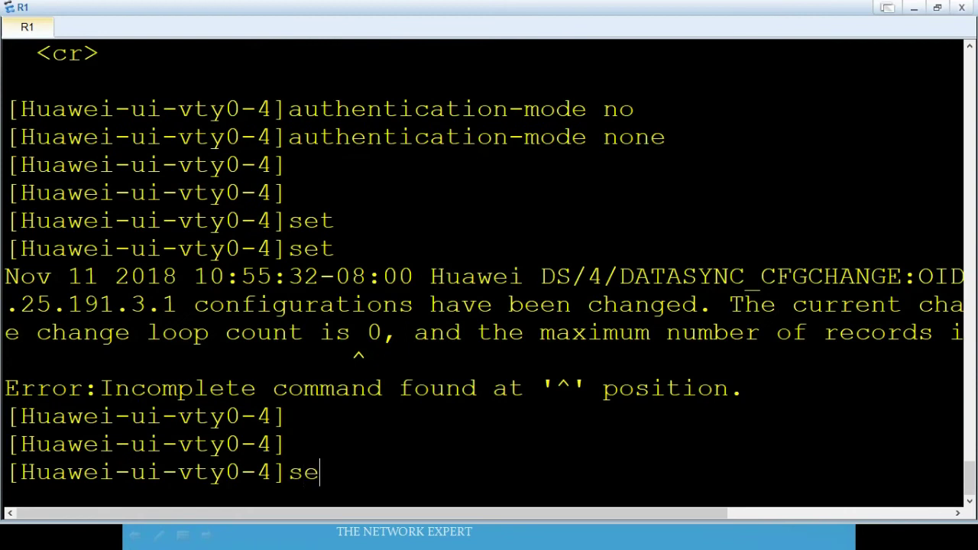
{"action": "key", "text": "Tab"}
{"action": "type", "text": "?"}
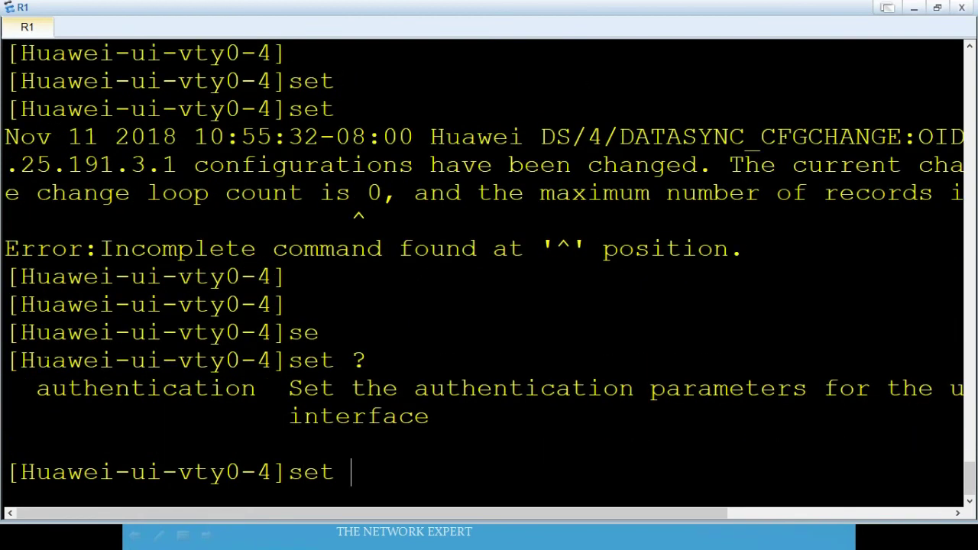
{"action": "type", "text": "au"}
{"action": "key", "text": "Tab"}
{"action": "type", "text": "?"}
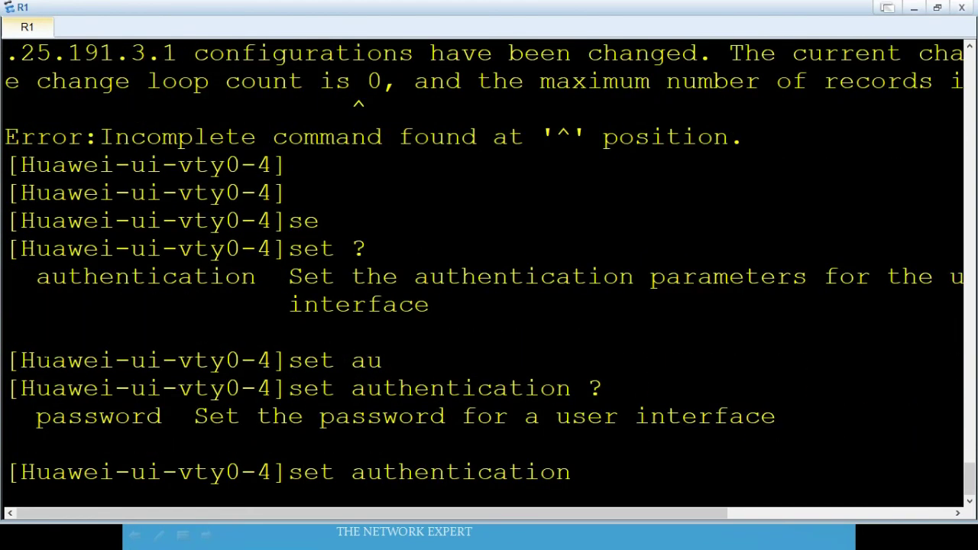
{"action": "type", "text": "pas"}
{"action": "key", "text": "Tab"}
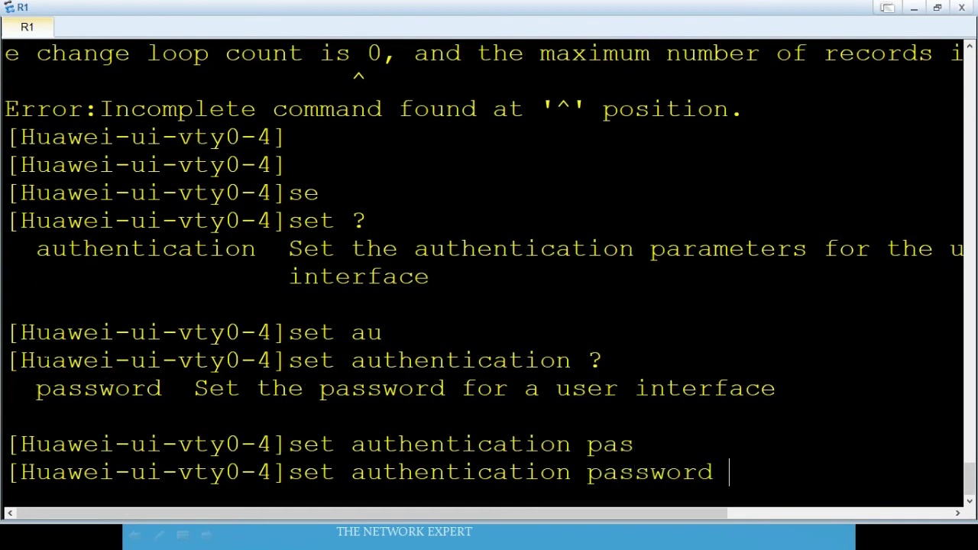
{"action": "type", "text": "?"}
Step: Clear the unfinished set authentication command and display the full list of VTY user-interface commands
{"action": "key", "text": "BackSpace"}
{"action": "key", "text": "BackSpace"}
{"action": "key", "text": "BackSpace"}
{"action": "key", "text": "BackSpace"}
{"action": "key", "text": "BackSpace"}
{"action": "key", "text": "BackSpace"}
{"action": "key", "text": "BackSpace"}
{"action": "key", "text": "BackSpace"}
{"action": "key", "text": "BackSpace"}
{"action": "key", "text": "BackSpace"}
{"action": "key", "text": "BackSpace"}
{"action": "key", "text": "BackSpace"}
{"action": "key", "text": "BackSpace"}
{"action": "key", "text": "BackSpace"}
{"action": "key", "text": "BackSpace"}
{"action": "key", "text": "BackSpace"}
{"action": "key", "text": "BackSpace"}
{"action": "key", "text": "BackSpace"}
{"action": "key", "text": "BackSpace"}
{"action": "key", "text": "BackSpace"}
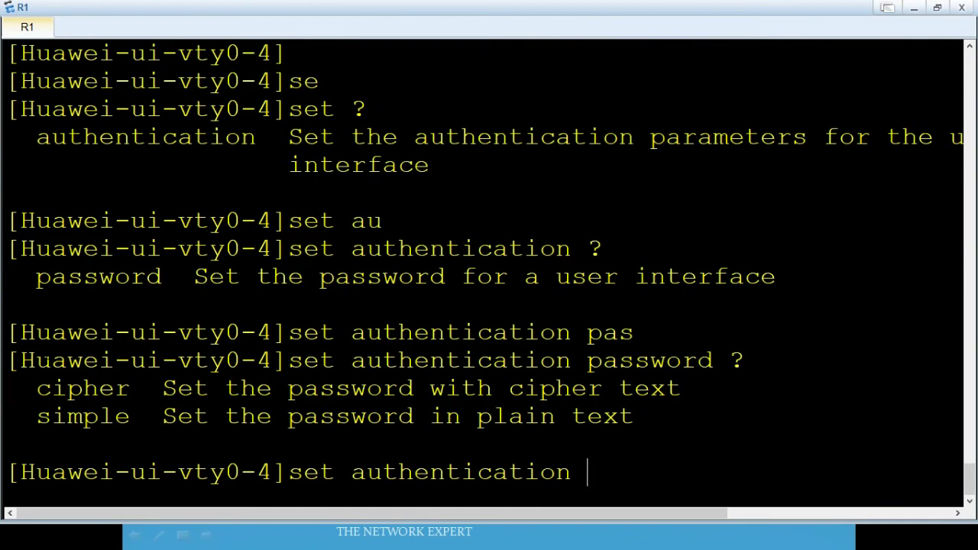
{"action": "type", "text": "?"}
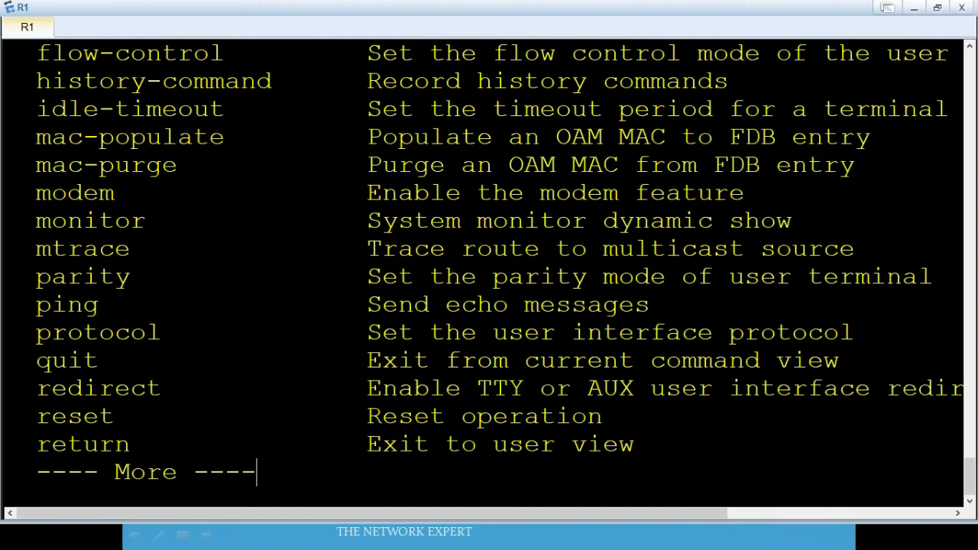
{"action": "key", "text": "space"}
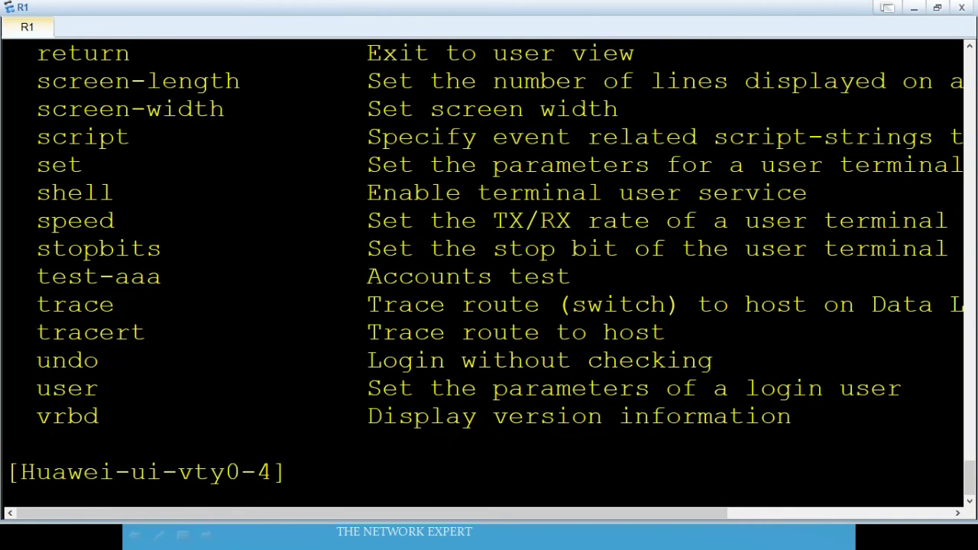
{"action": "type", "text": "p"}
{"action": "key", "text": "Tab"}
{"action": "key", "text": "BackSpace"}
{"action": "key", "text": "BackSpace"}
{"action": "key", "text": "BackSpace"}
{"action": "key", "text": "BackSpace"}
{"action": "key", "text": "BackSpace"}
{"action": "key", "text": "BackSpace"}
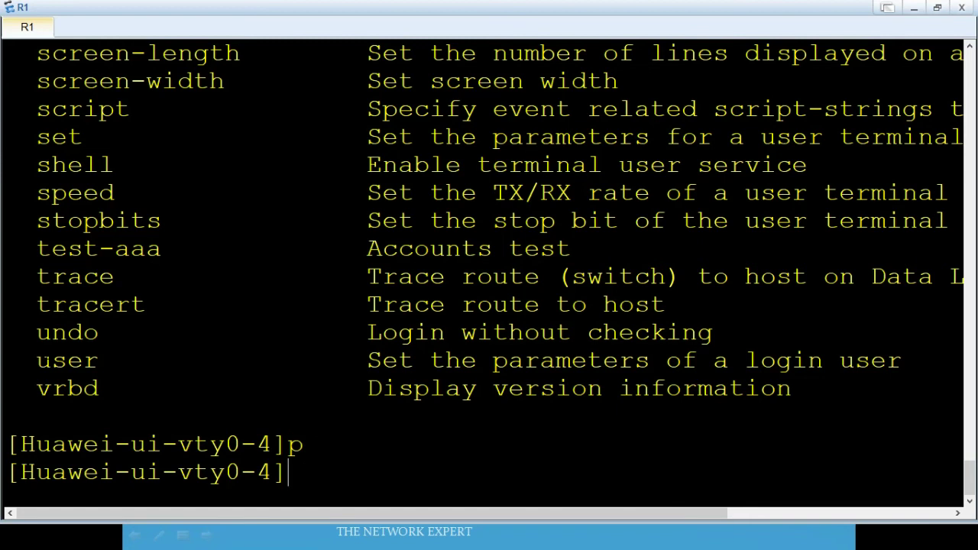
{"action": "type", "text": "te"}
{"action": "key", "text": "Tab"}
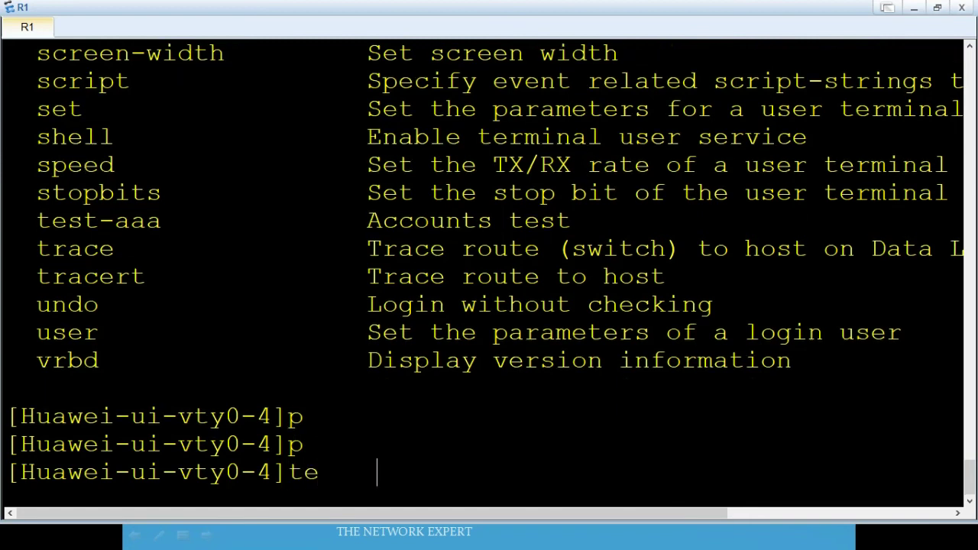
{"action": "key", "text": "BackSpace"}
{"action": "key", "text": "BackSpace"}
{"action": "key", "text": "BackSpace"}
{"action": "key", "text": "BackSpace"}
{"action": "key", "text": "BackSpace"}
{"action": "key", "text": "BackSpace"}
{"action": "key", "text": "BackSpace"}
{"action": "key", "text": "BackSpace"}
{"action": "key", "text": "BackSpace"}
Step: List the commands beginning with screen- and set the VTY screen length to 12 with screen-length 12
{"action": "type", "text": "sc"}
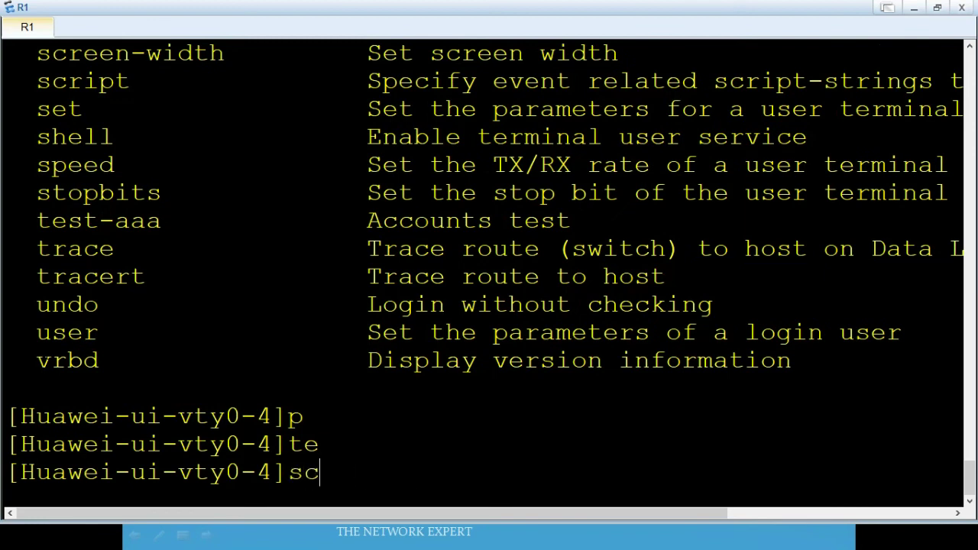
{"action": "key", "text": "Tab"}
{"action": "type", "text": "re"}
{"action": "key", "text": "Tab"}
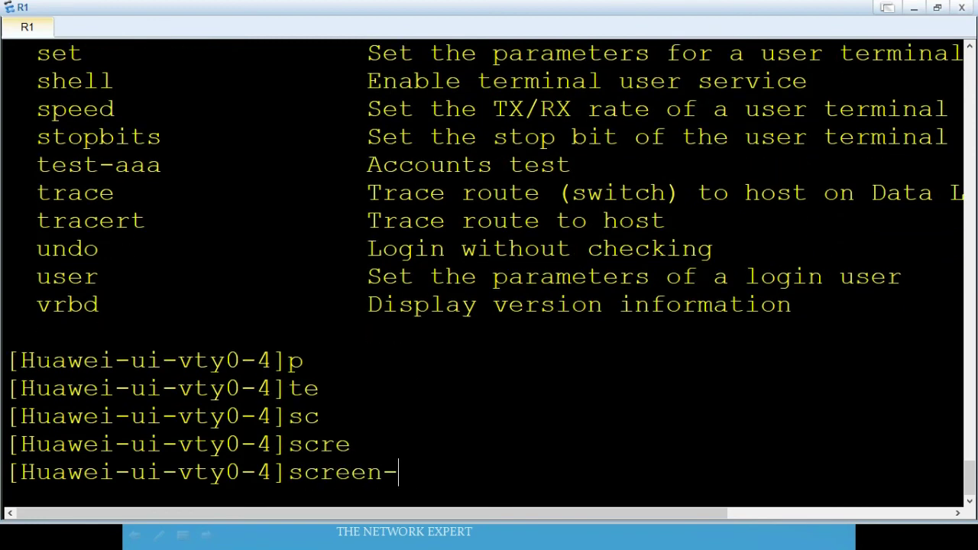
{"action": "type", "text": "?"}
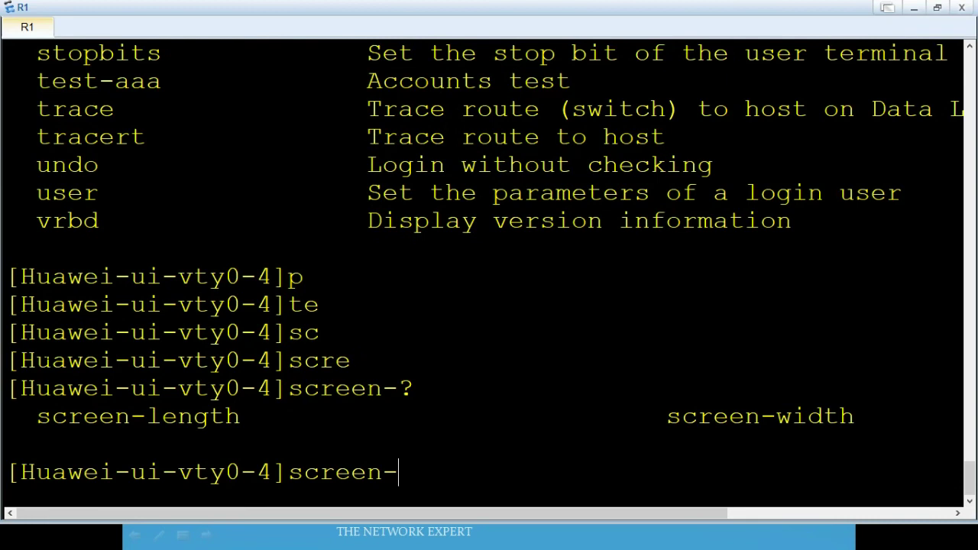
{"action": "type", "text": "length 1"}
{"action": "key", "text": "Tab"}
{"action": "type", "text": "12"}
{"action": "key", "text": "Return"}
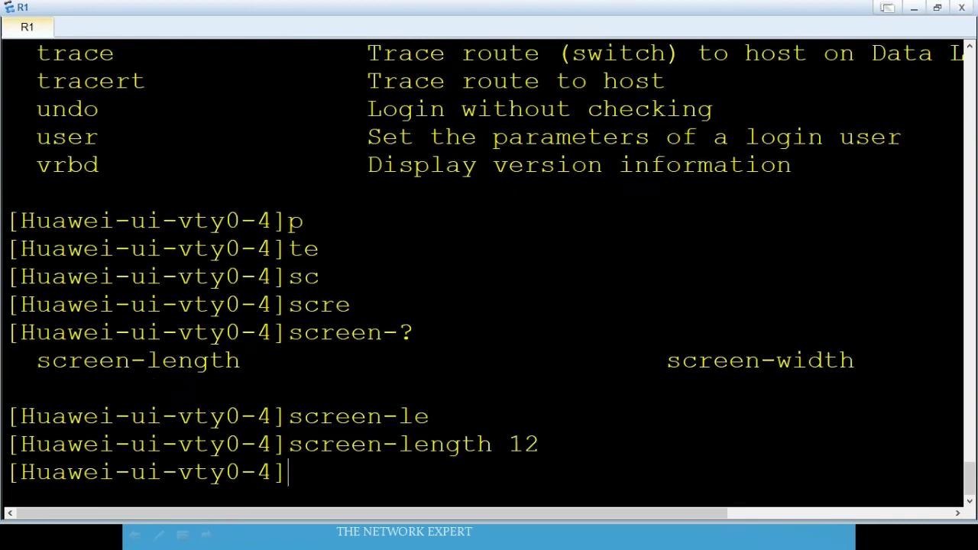
{"action": "key", "text": "Return"}
{"action": "key", "text": "Return"}
{"action": "key", "text": "Return"}
{"action": "type", "text": "set"}
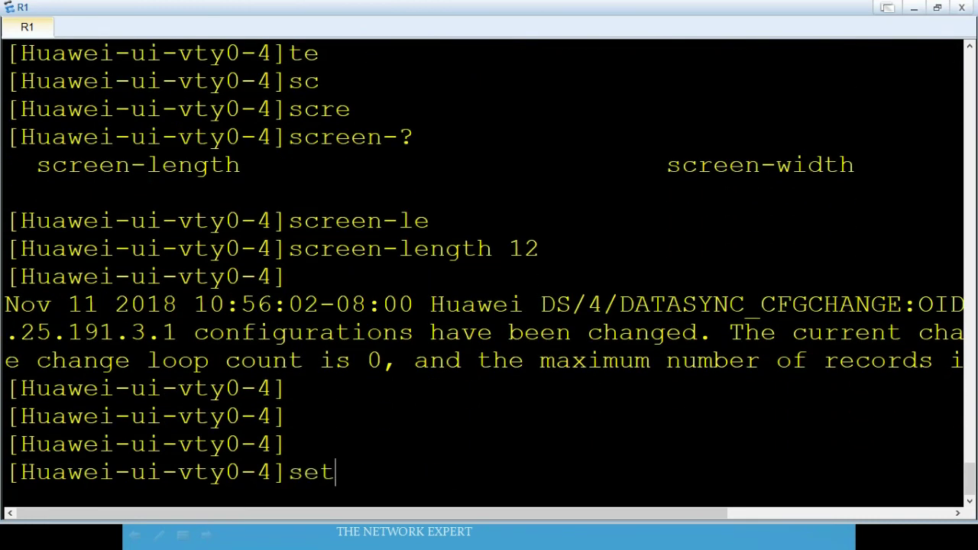
{"action": "key", "text": "Up"}
{"action": "key", "text": "BackSpace"}
{"action": "key", "text": "BackSpace"}
{"action": "key", "text": "BackSpace"}
{"action": "key", "text": "BackSpace"}
{"action": "key", "text": "BackSpace"}
{"action": "key", "text": "BackSpace"}
{"action": "key", "text": "BackSpace"}
{"action": "key", "text": "BackSpace"}
{"action": "key", "text": "BackSpace"}
{"action": "key", "text": "BackSpace"}
{"action": "key", "text": "BackSpace"}
{"action": "key", "text": "BackSpace"}
{"action": "key", "text": "BackSpace"}
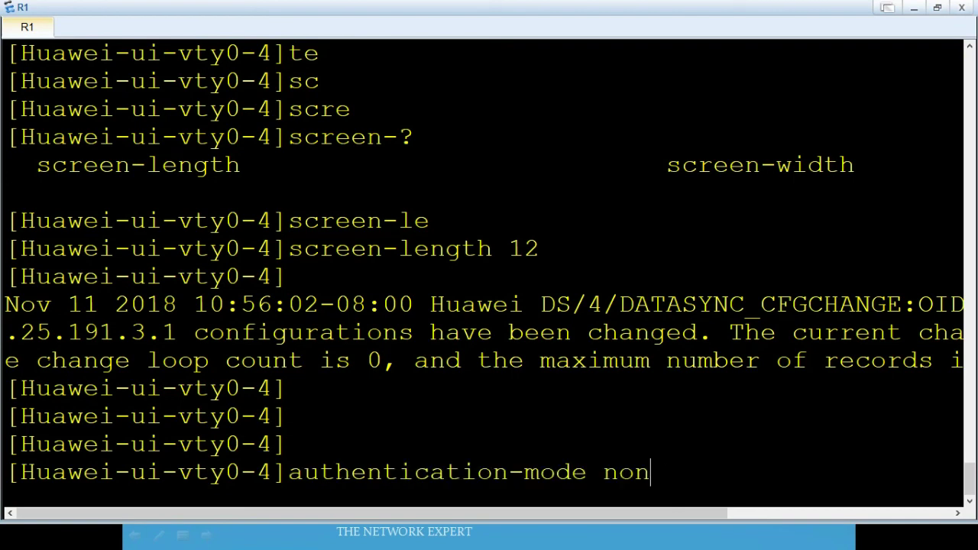
{"action": "key", "text": "BackSpace"}
{"action": "key", "text": "BackSpace"}
{"action": "key", "text": "BackSpace"}
{"action": "key", "text": "BackSpace"}
{"action": "key", "text": "BackSpace"}
{"action": "key", "text": "BackSpace"}
{"action": "key", "text": "BackSpace"}
{"action": "key", "text": "BackSpace"}
{"action": "key", "text": "BackSpace"}
{"action": "key", "text": "BackSpace"}
{"action": "key", "text": "BackSpace"}
Step: Display the VTY user-interface command help again and advance through it line by line to the end
{"action": "type", "text": "?"}
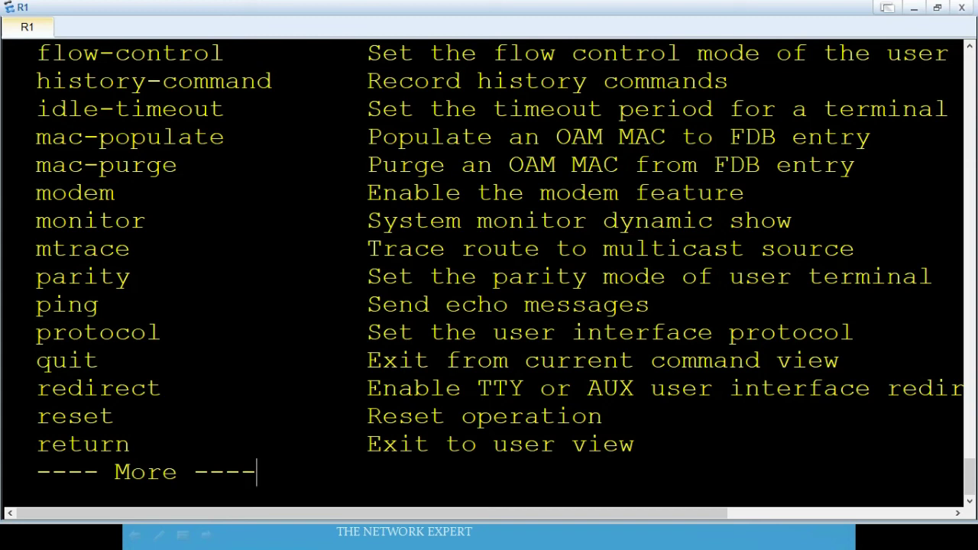
{"action": "key", "text": "Return"}
{"action": "key", "text": "Return"}
{"action": "key", "text": "Return"}
{"action": "key", "text": "Return"}
{"action": "key", "text": "Return"}
{"action": "key", "text": "Return"}
{"action": "key", "text": "Return"}
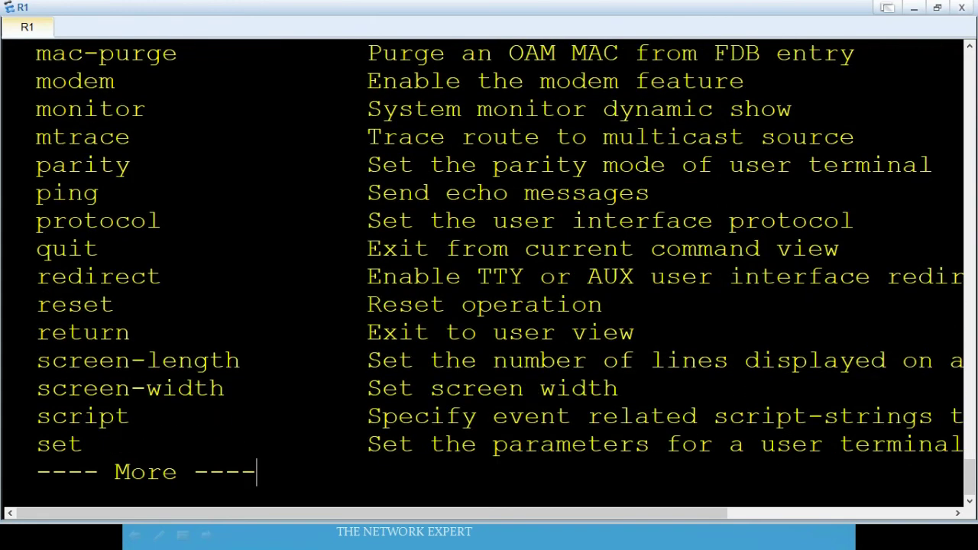
{"action": "key", "text": "Return"}
{"action": "key", "text": "Return"}
{"action": "key", "text": "Return"}
{"action": "key", "text": "Return"}
{"action": "key", "text": "Return"}
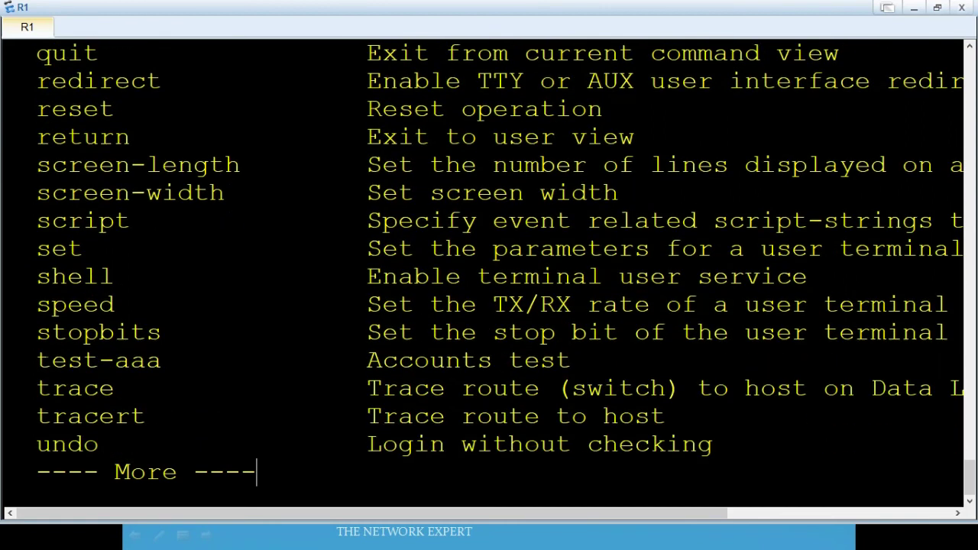
{"action": "key", "text": "Return"}
{"action": "key", "text": "Return"}
{"action": "key", "text": "Return"}
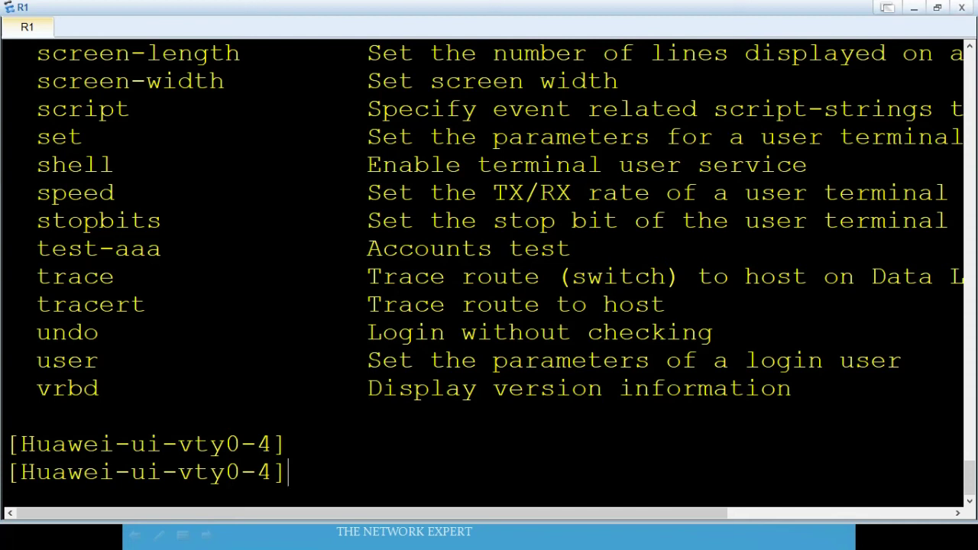
Step: Review the beginning of the user-interface command list, highlight the idle-timeout entry, and return to the prompt
{"action": "left_click", "coordinate": [969, 46]}
{"action": "left_click_drag", "start_coordinate": [969, 47], "coordinate": [968, 47]}
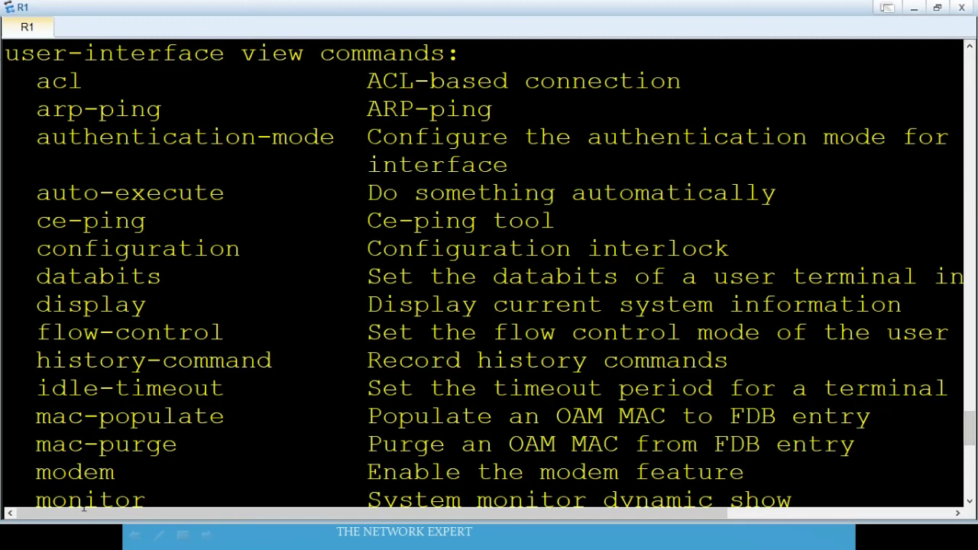
{"action": "left_click_drag", "start_coordinate": [36, 388], "coordinate": [665, 388]}
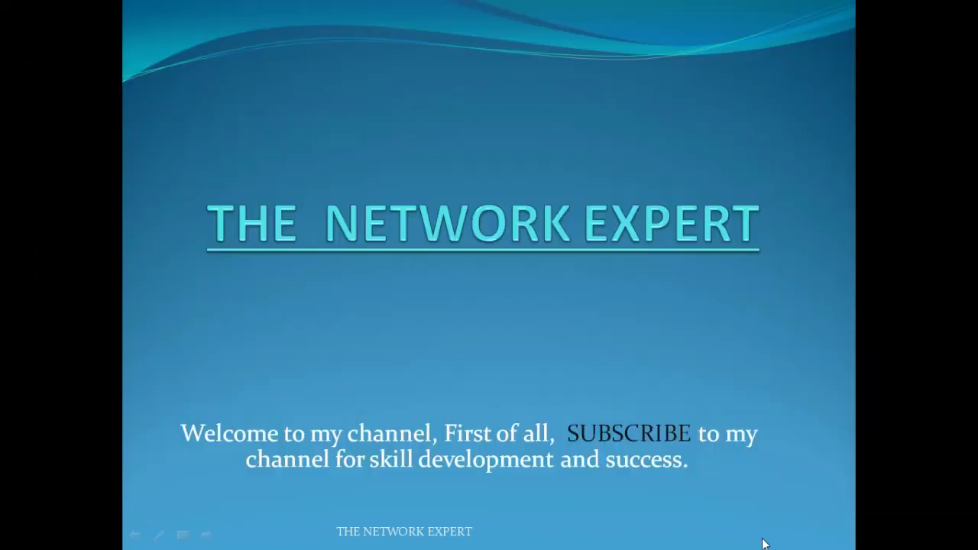
{"action": "key", "text": "alt+Tab"}
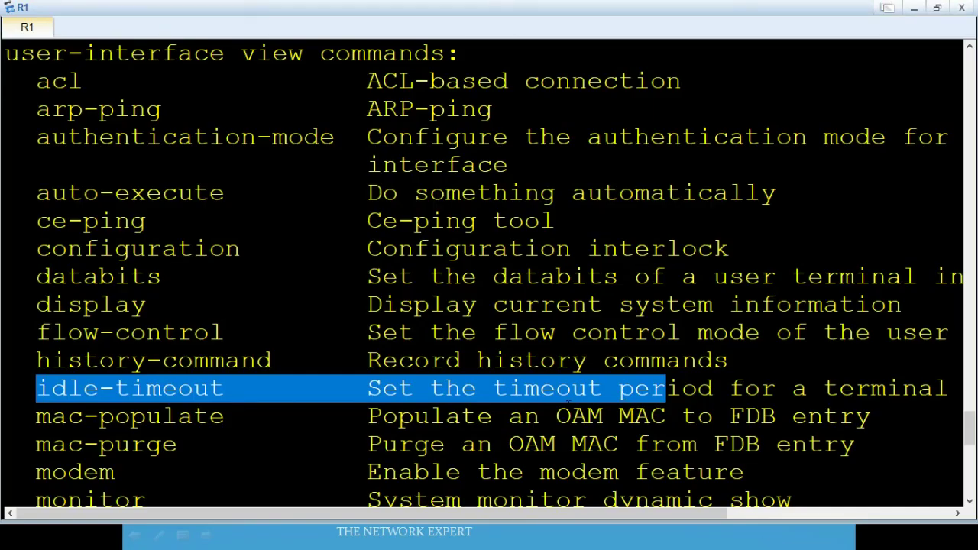
{"action": "key", "text": "Return"}
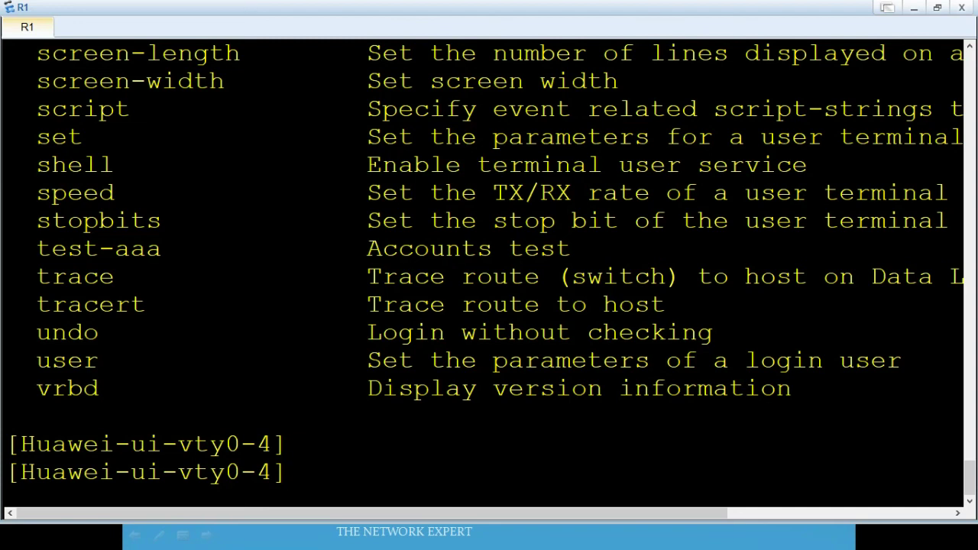
Step: Switch to the Windows Command Prompt, open a Telnet session with telnet 192.168.1.1, and bring up fresh router prompts
{"action": "key", "text": "alt+Tab"}
{"action": "key", "text": "alt+Tab"}
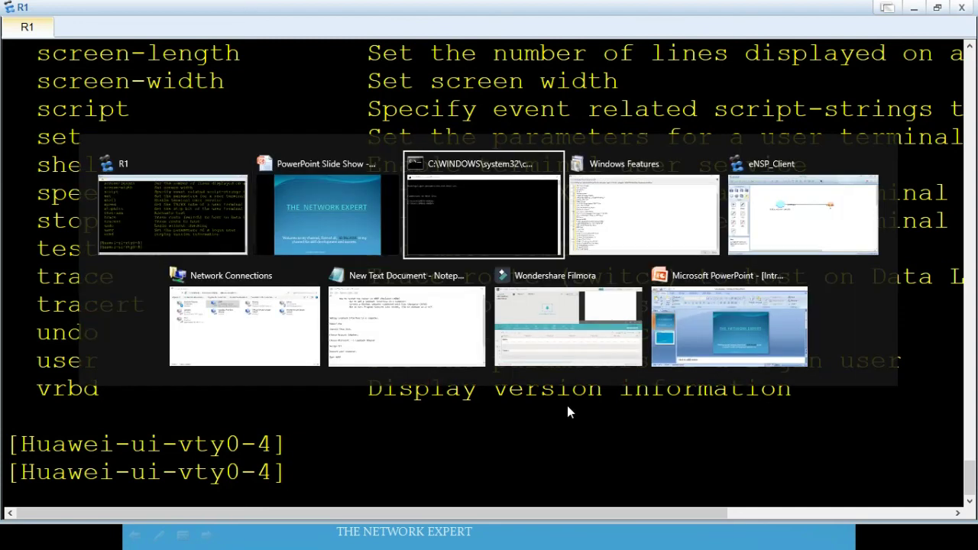
{"action": "key", "text": "Up"}
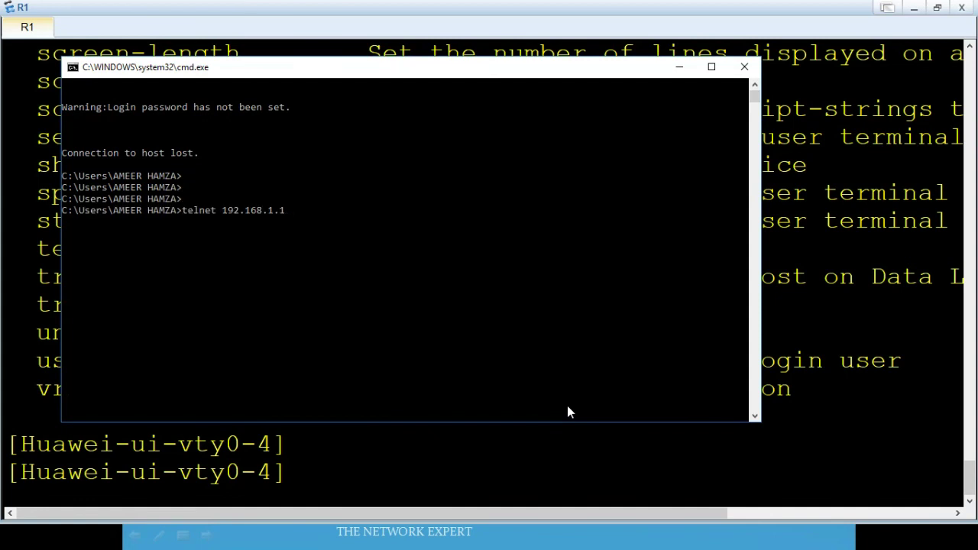
{"action": "key", "text": "Return"}
{"action": "key", "text": "Return"}
{"action": "key", "text": "Return"}
{"action": "key", "text": "Return"}
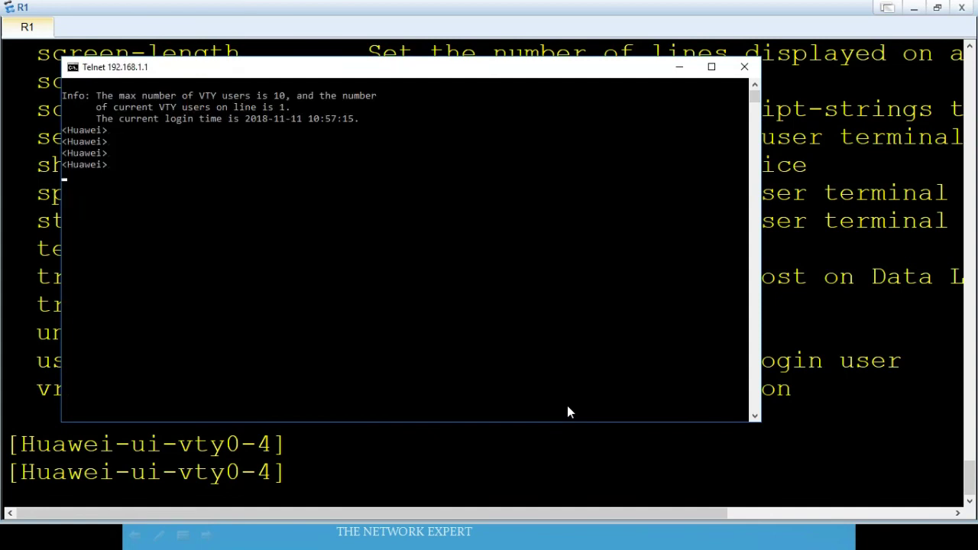
Step: Bring up several more router prompts in the Telnet session, then switch to the R1 console
{"action": "key", "text": "Return"}
{"action": "key", "text": "Return"}
{"action": "key", "text": "Return"}
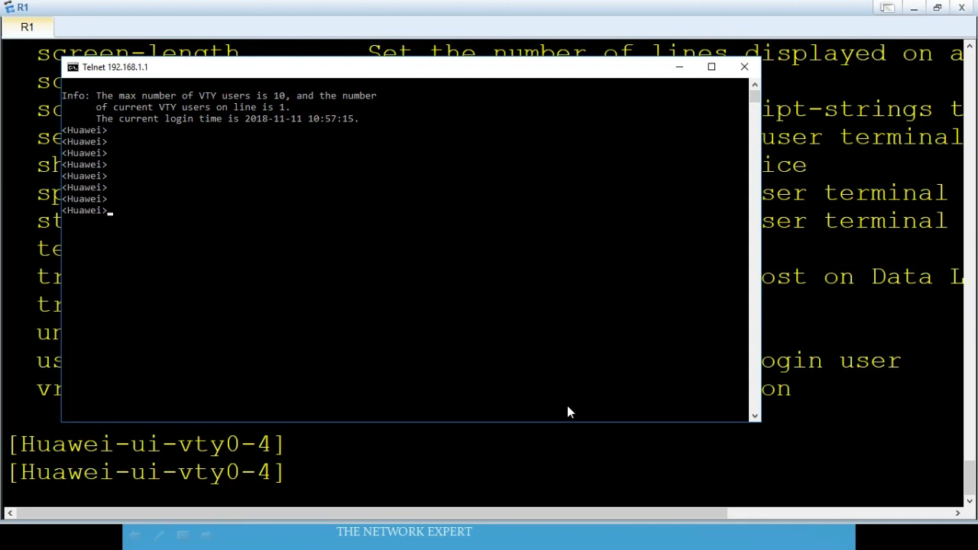
{"action": "key", "text": "alt+Tab"}
{"action": "type", "text": "u"}
{"action": "key", "text": "Up"}
{"action": "key", "text": "Up"}
{"action": "key", "text": "Up"}
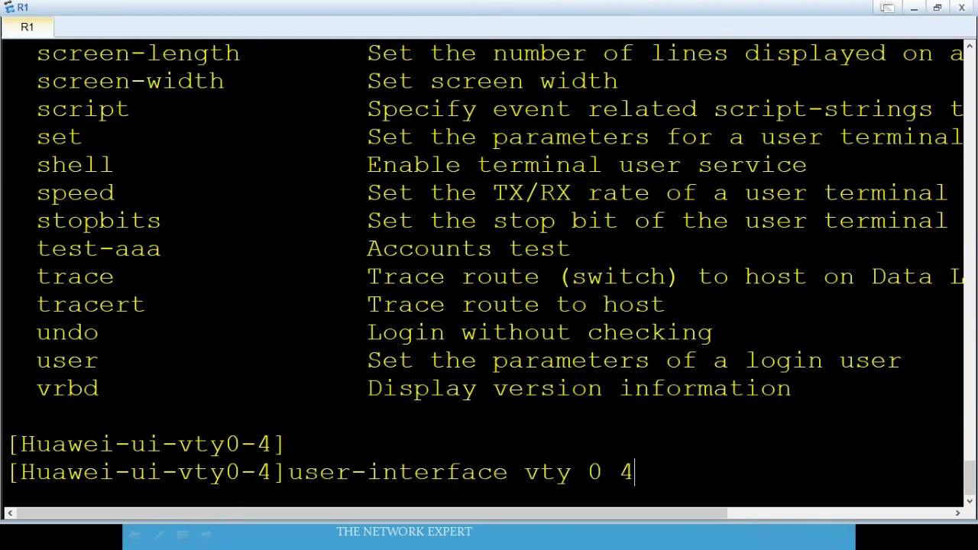
{"action": "key", "text": "Down"}
{"action": "key", "text": "Down"}
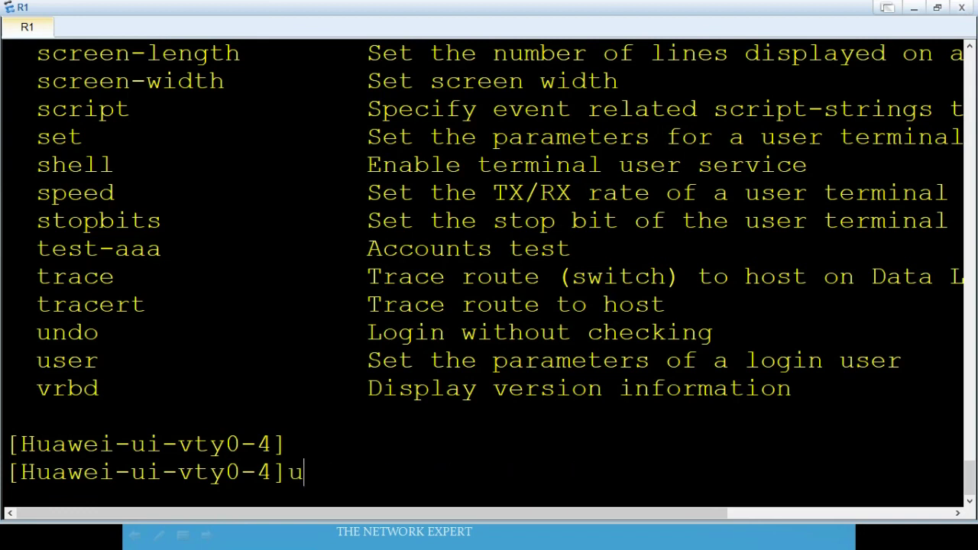
{"action": "key", "text": "BackSpace"}
Step: List the authentication-mode options for VTY lines 0 to 4 and allow login without checking using authentication-mode none
{"action": "type", "text": "au"}
{"action": "key", "text": "Tab"}
{"action": "type", "text": "t"}
{"action": "type", "text": "h"}
{"action": "key", "text": "Tab"}
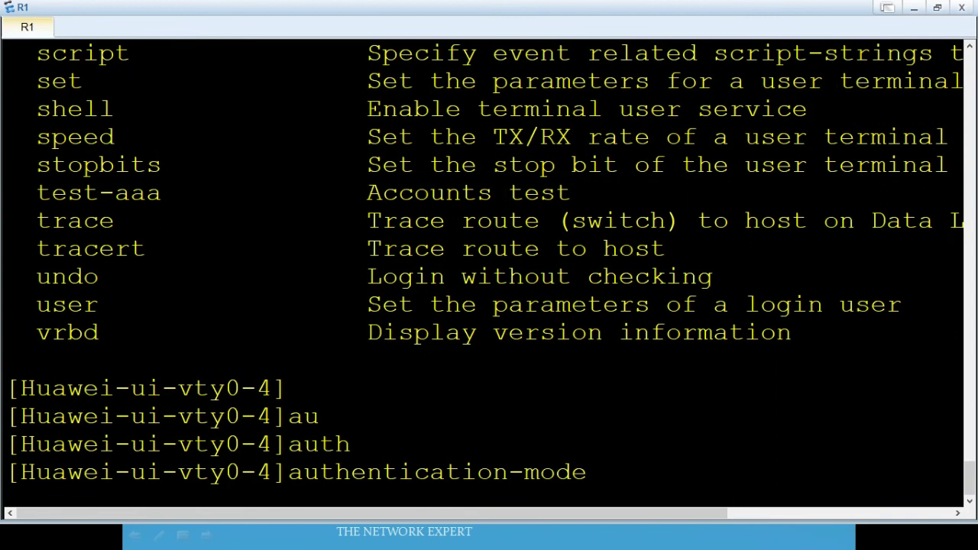
{"action": "type", "text": "?non"}
{"action": "key", "text": "Tab"}
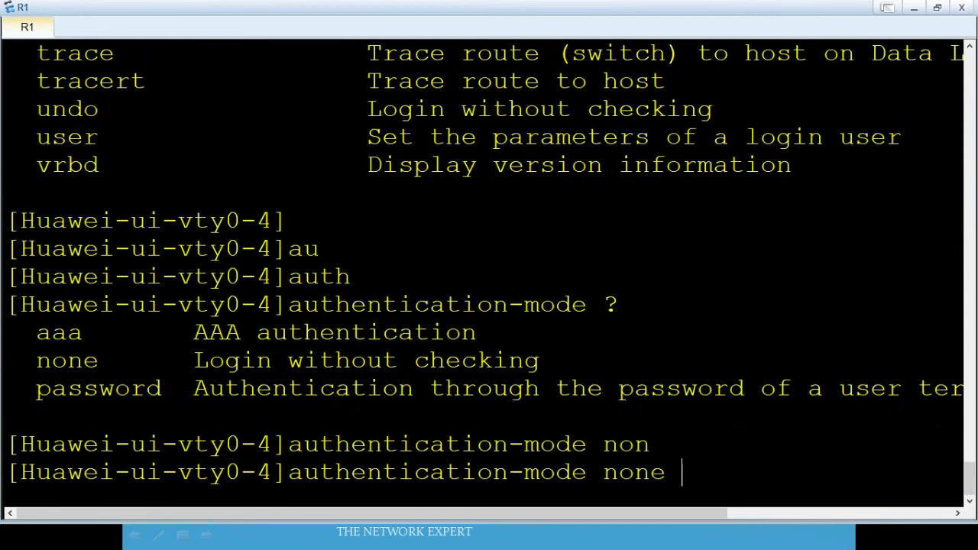
{"action": "key", "text": "Return"}
{"action": "key", "text": "Return"}
{"action": "key", "text": "Return"}
Step: Switch to the Telnet 192.168.1.1 window, highlight some of the router prompts, and clear the highlight
{"action": "key", "text": "alt+Tab"}
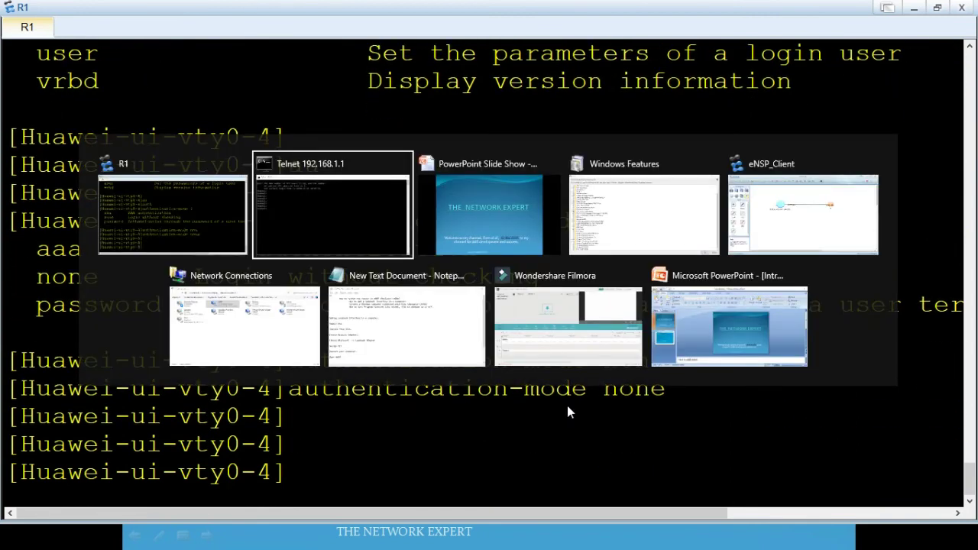
{"action": "left_click_drag", "start_coordinate": [126, 142], "coordinate": [104, 170]}
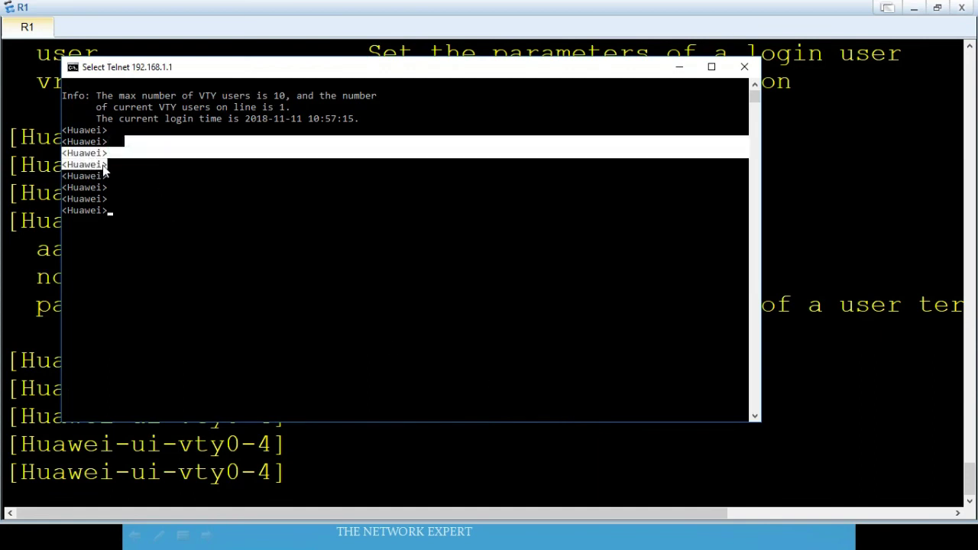
{"action": "left_click", "coordinate": [131, 188]}
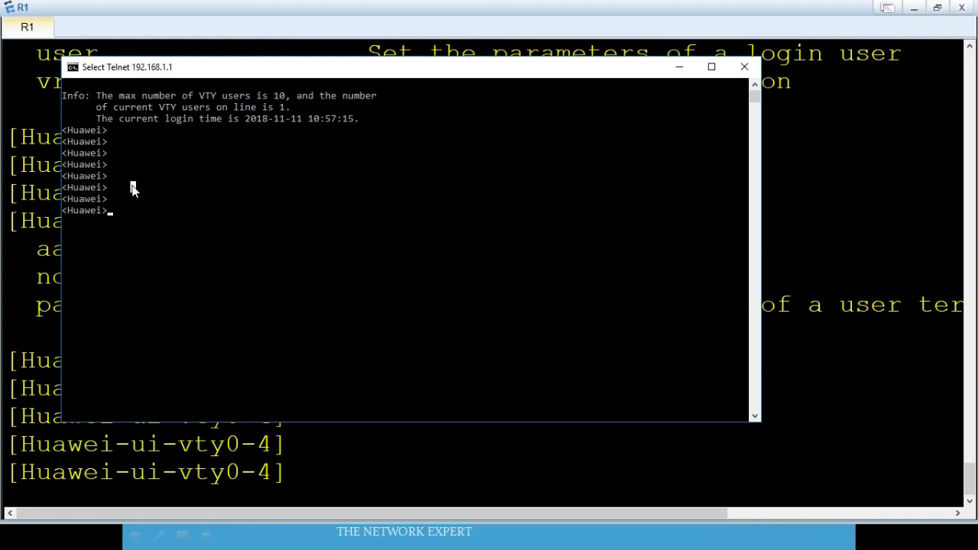
Step: Switch to the PowerPoint slide show and advance to the Feedback slide
{"action": "key", "text": "alt+Tab"}
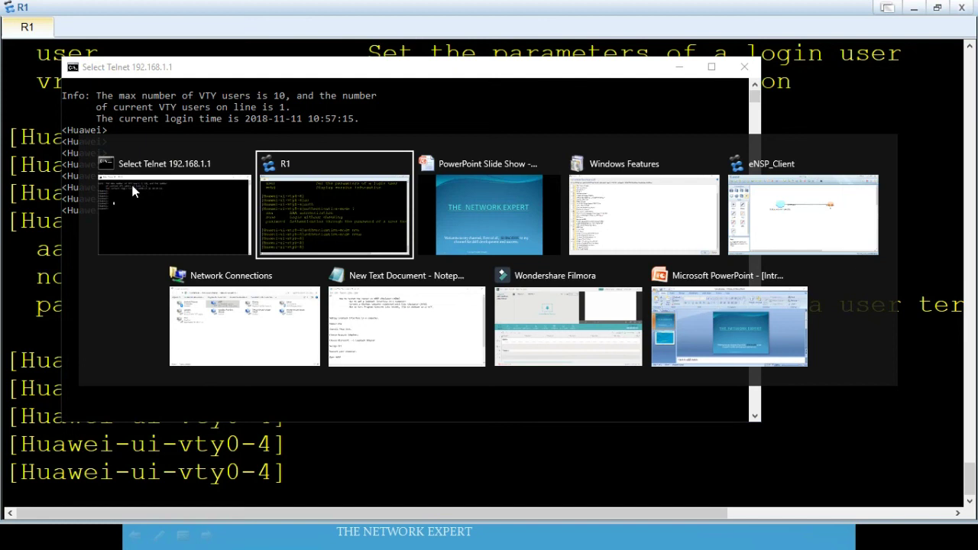
{"action": "key", "text": "alt+Tab"}
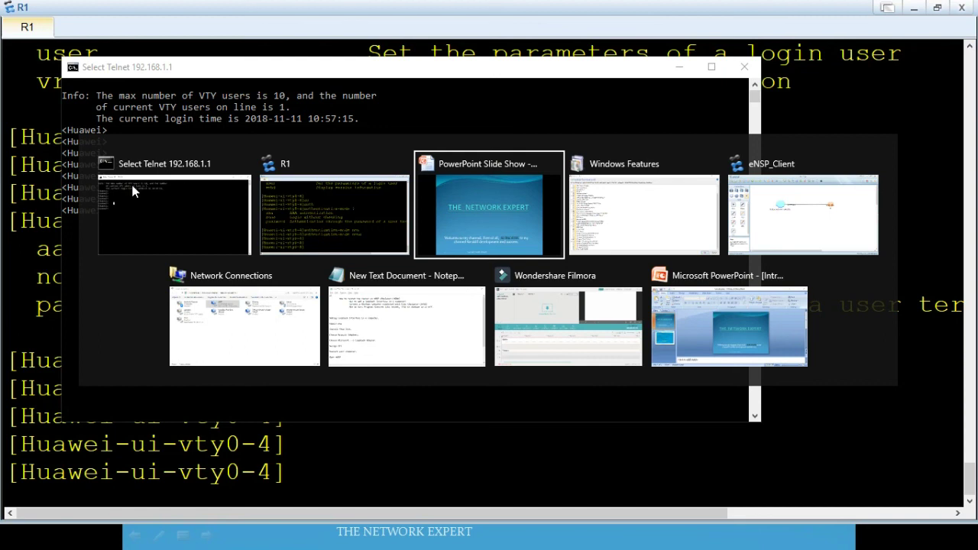
{"action": "key", "text": "alt+Tab"}
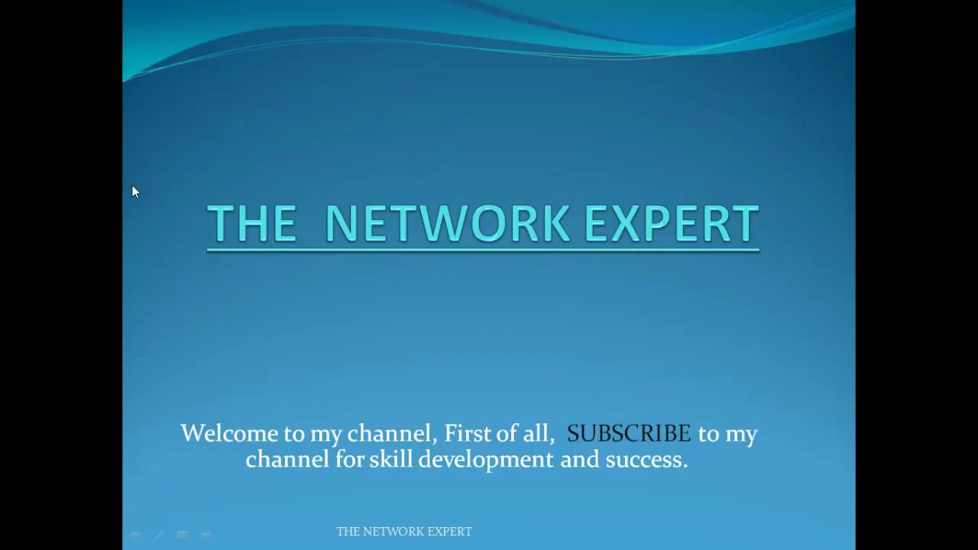
{"action": "key", "text": "Right"}
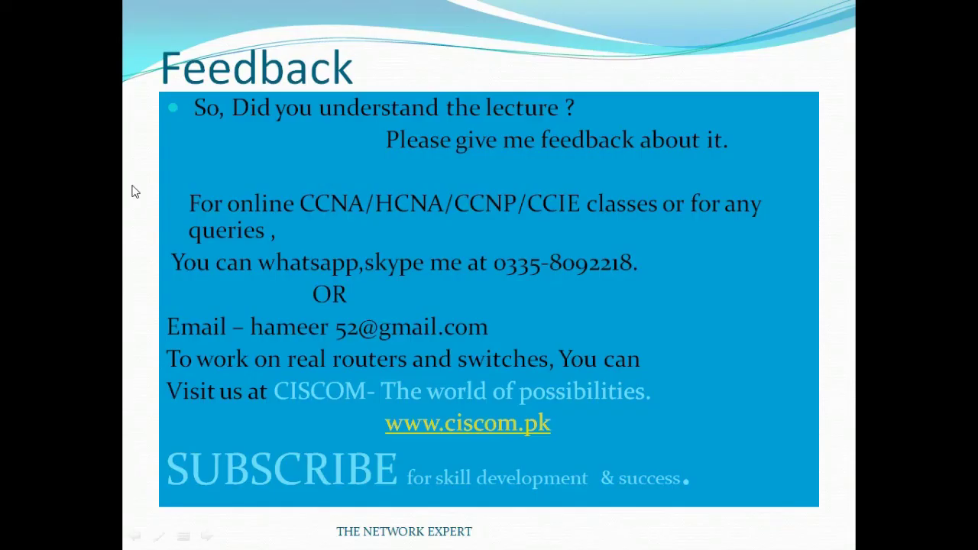